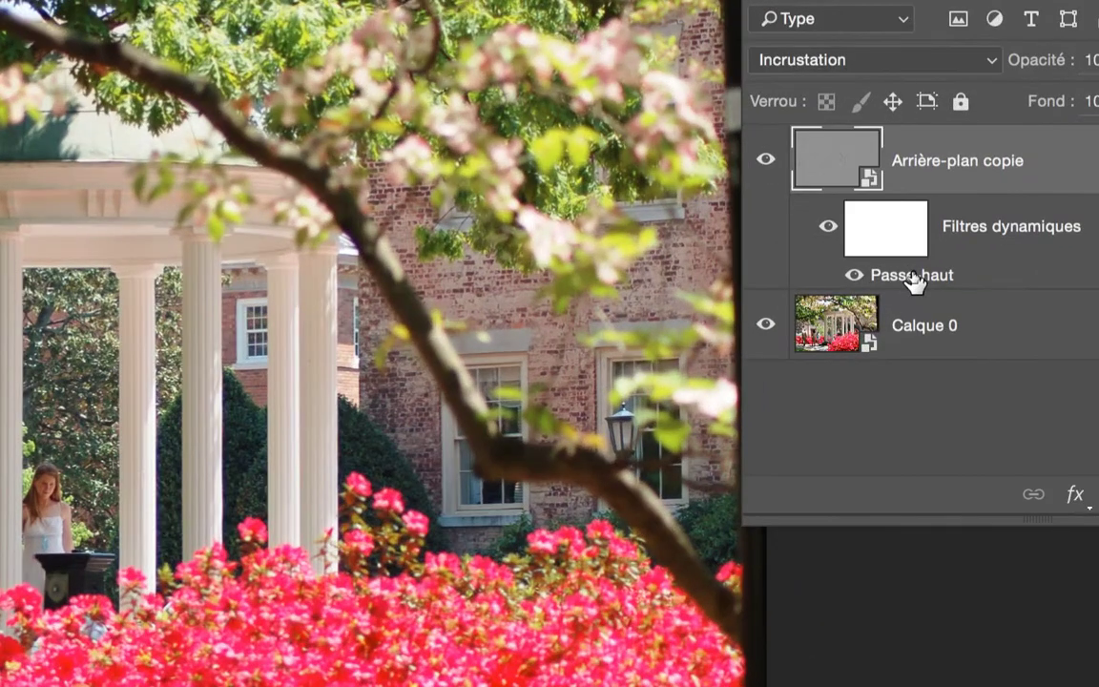
# Edit the Passe-haut smart filter on the Arrière-plan copie layer and apply a larger radius
pyautogui.doubleClick(912, 274)
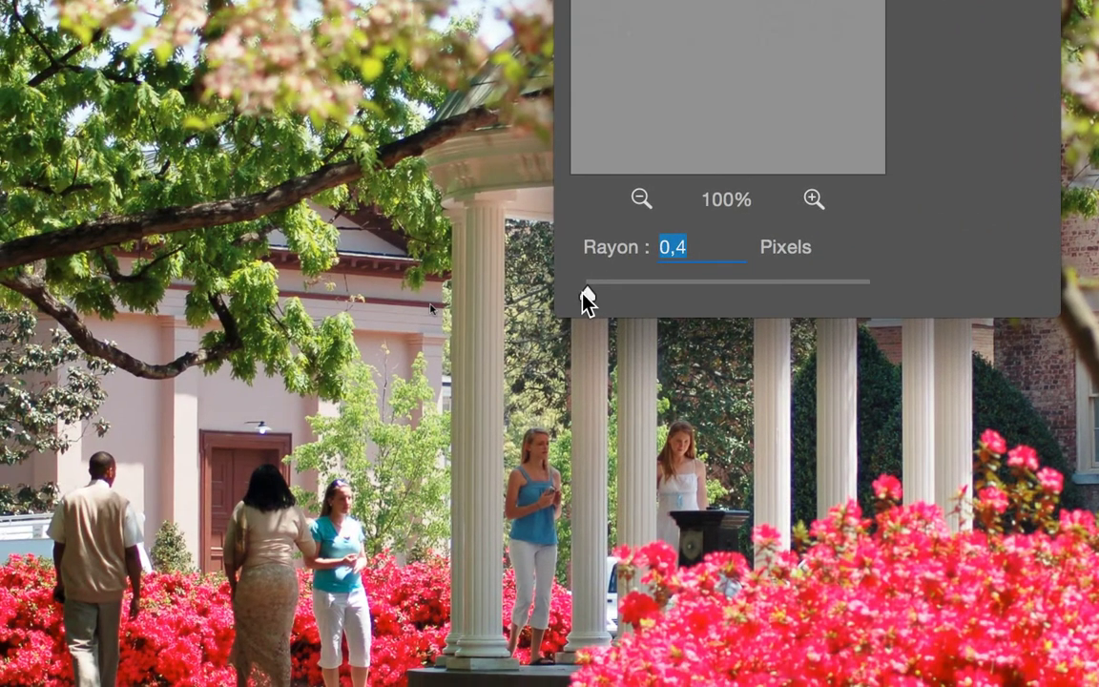
pyautogui.moveTo(0, 346); pyautogui.dragTo(0, 344)
pyautogui.moveTo(589, 301); pyautogui.dragTo(615, 303)
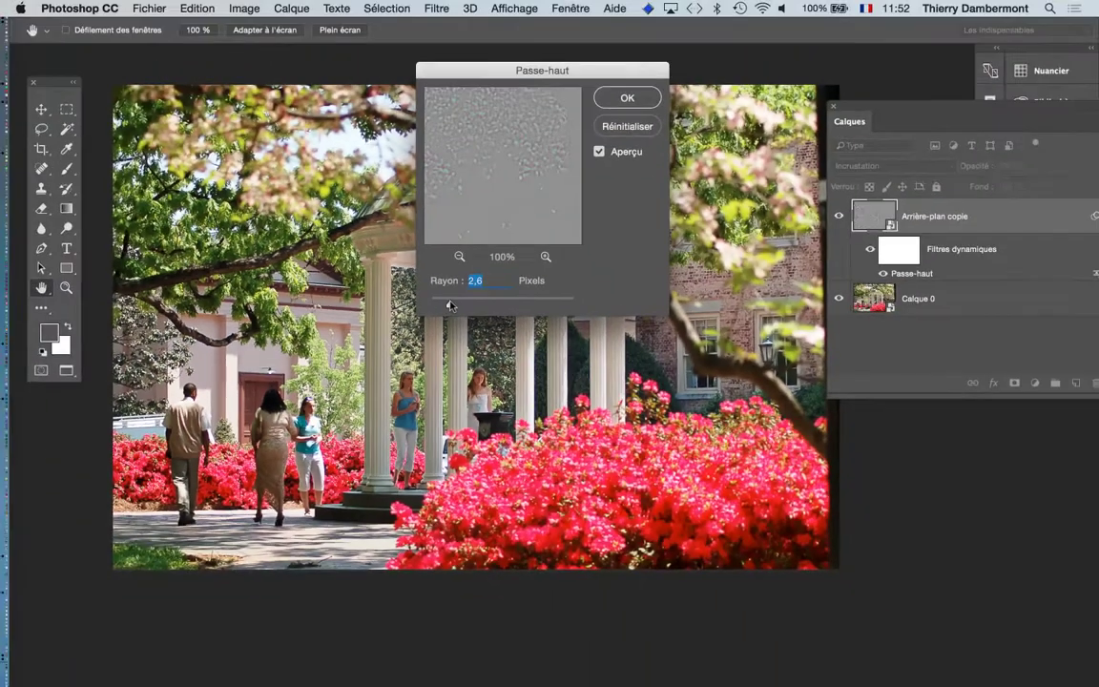
pyautogui.moveTo(473, 305); pyautogui.dragTo(457, 308)
pyautogui.click(627, 98)
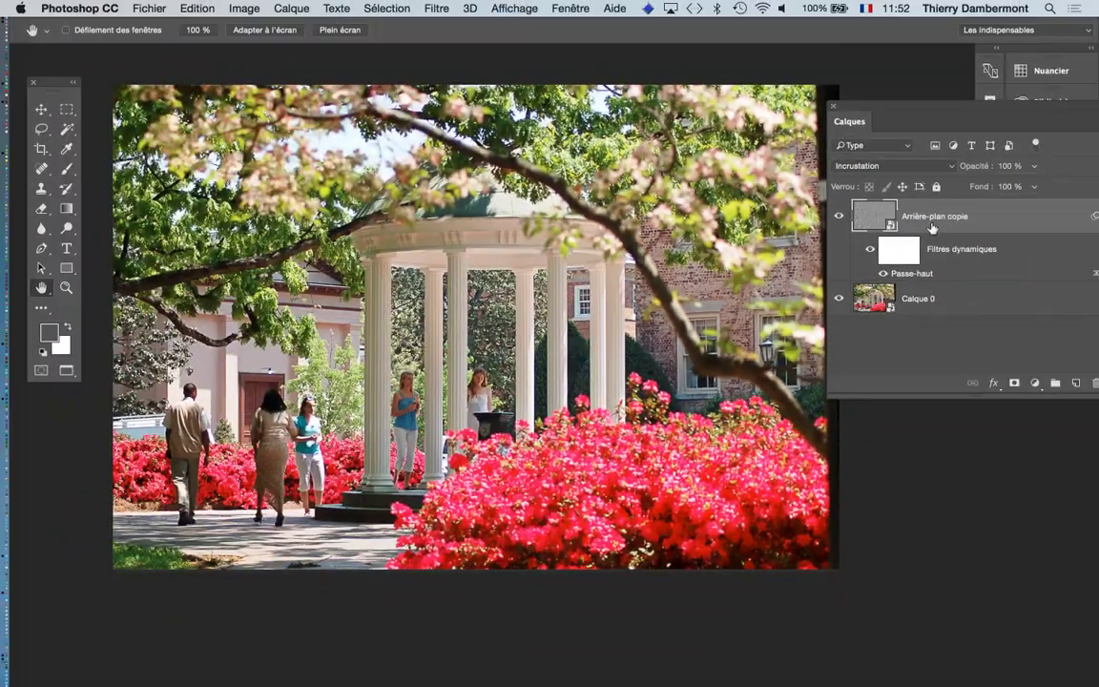
# Add a layer mask to Arrière-plan copie that reveals the whole layer
pyautogui.click(302, 8)
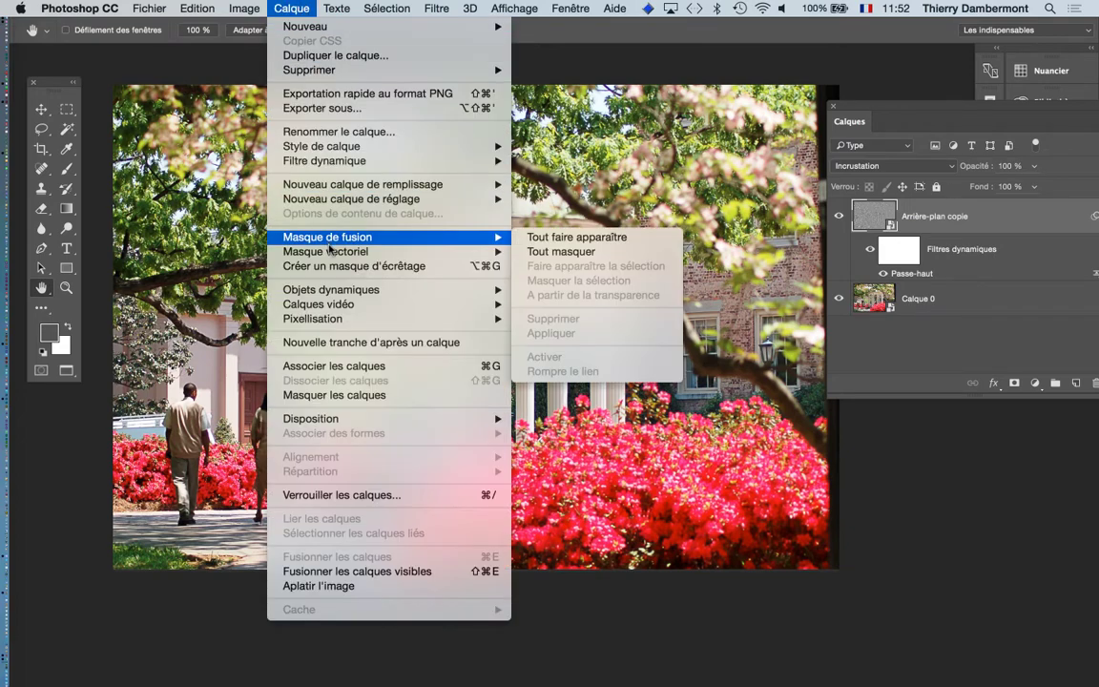
pyautogui.moveTo(408, 244)
pyautogui.click(565, 238)
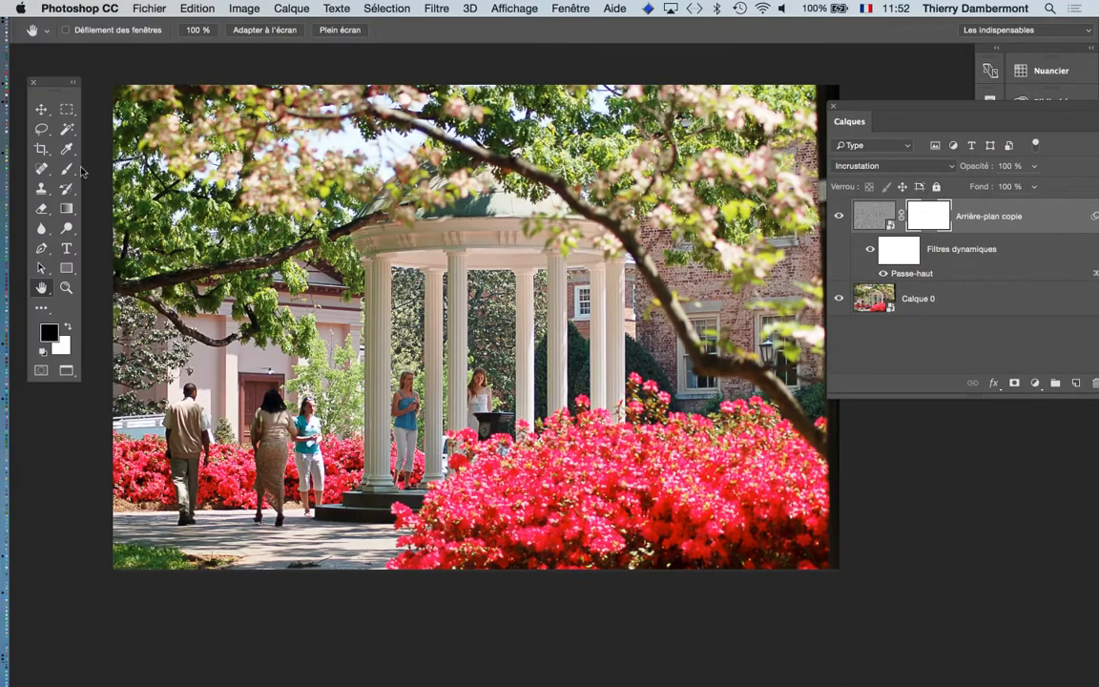
# Paint black on the layer mask with a soft 773 px brush, then 508 px, to hide the sharpening around the scene's main subjects
pyautogui.click(67, 169)
pyautogui.click(134, 167)
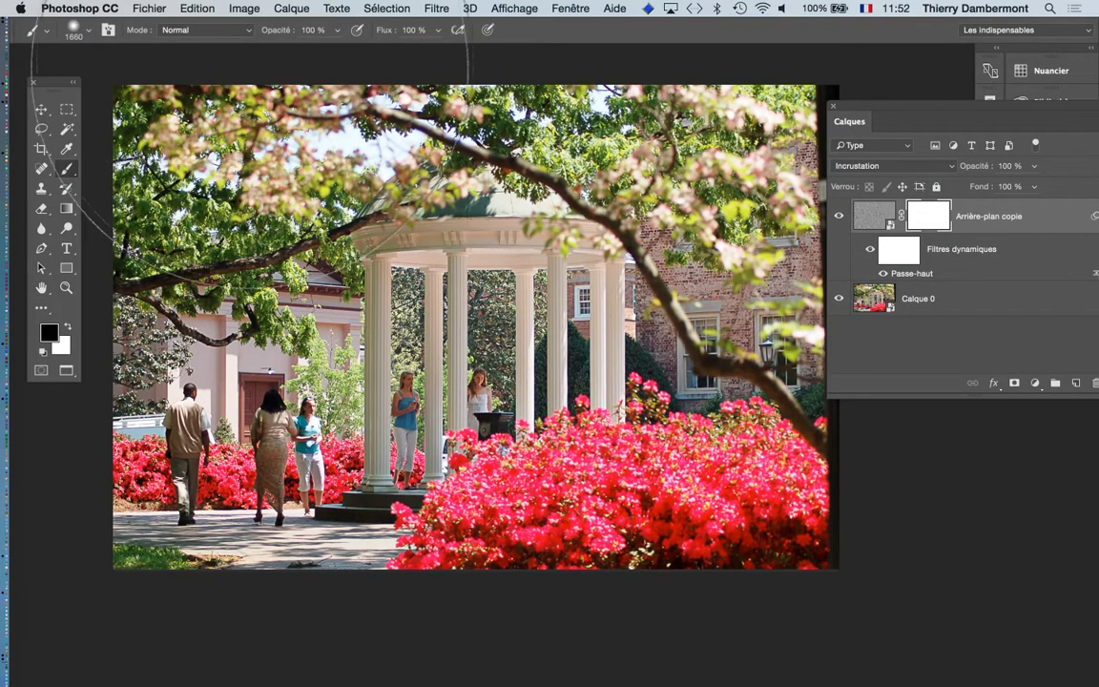
pyautogui.moveTo(496, 344); pyautogui.dragTo(363, 343)
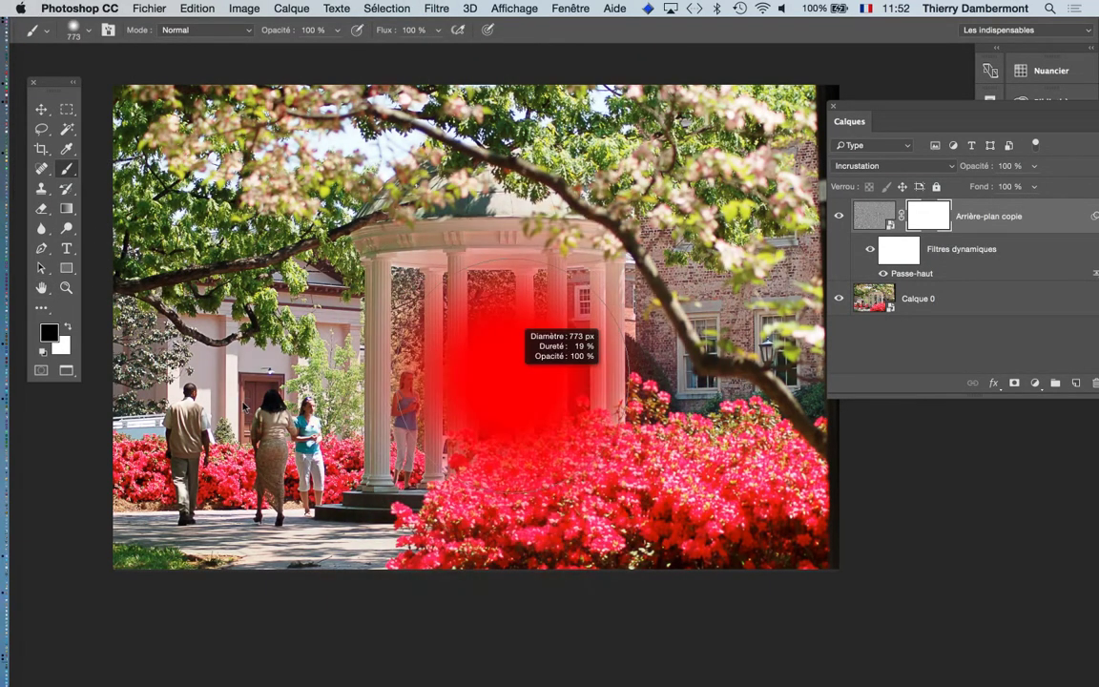
pyautogui.moveTo(172, 172)
pyautogui.mouseDown()
pyautogui.moveTo(239, 86)
pyautogui.moveTo(487, 86)
pyautogui.moveTo(764, 305)
pyautogui.moveTo(735, 478)
pyautogui.mouseUp()
pyautogui.moveTo(768, 515)
pyautogui.mouseDown()
pyautogui.moveTo(515, 589)
pyautogui.moveTo(412, 601)
pyautogui.moveTo(98, 528)
pyautogui.mouseUp()
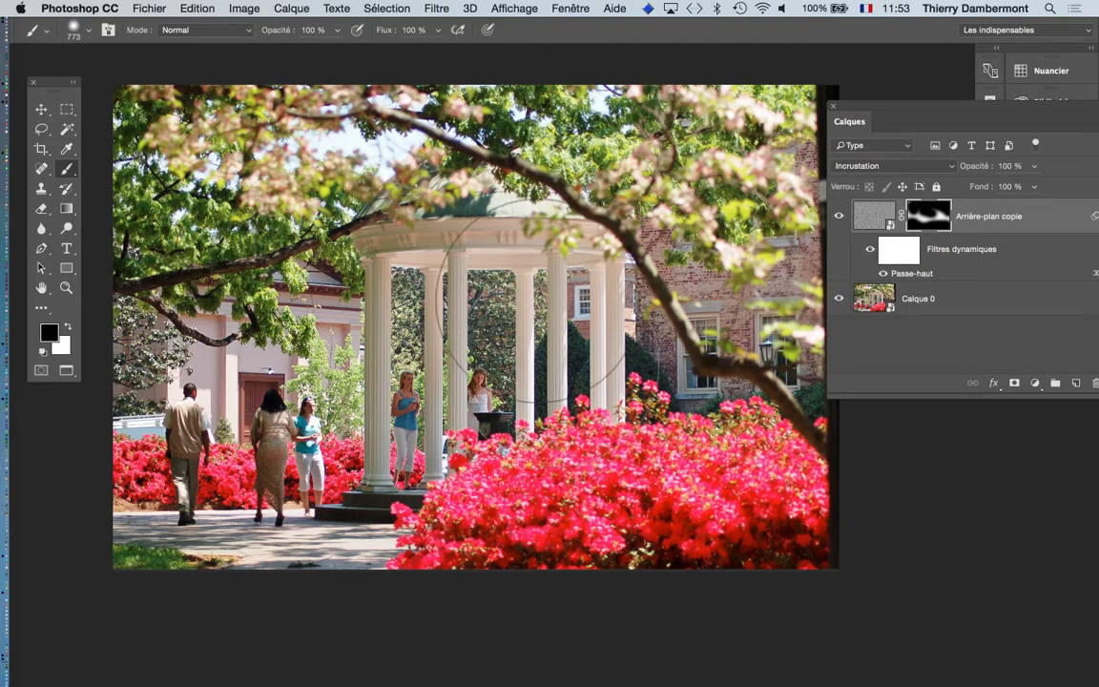
pyautogui.moveTo(619, 282)
pyautogui.mouseDown()
pyautogui.moveTo(544, 292)
pyautogui.moveTo(515, 307)
pyautogui.mouseUp()
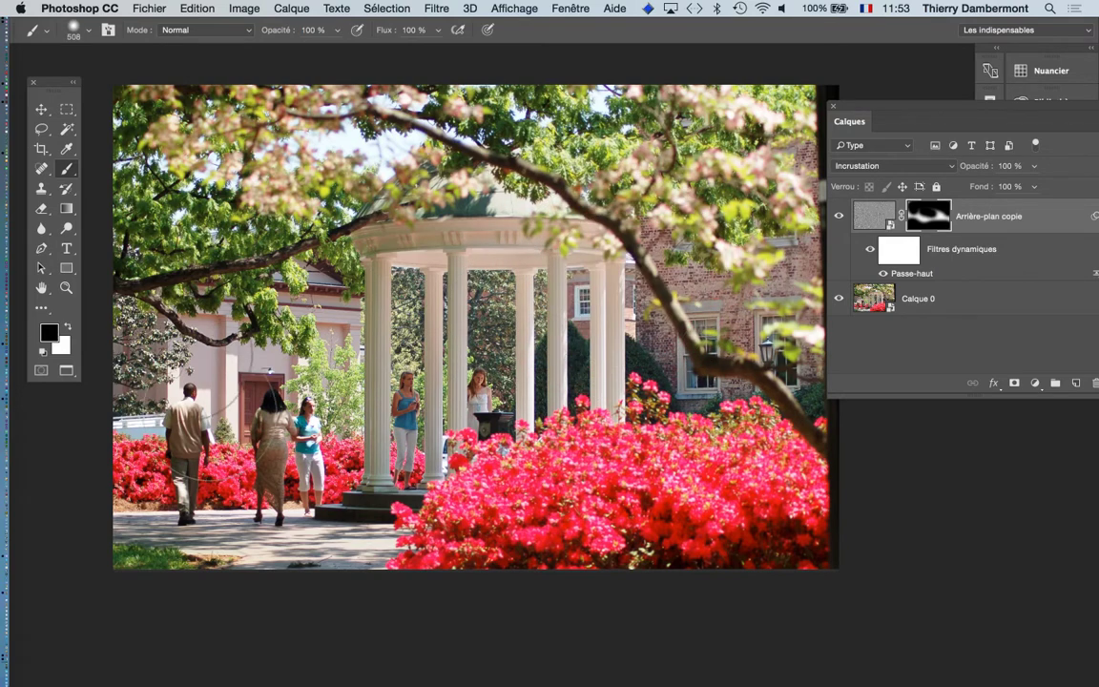
# Paint white on the layer mask with a 357 px brush over the people to restore their sharpening
pyautogui.scroll(6, 420, 396)
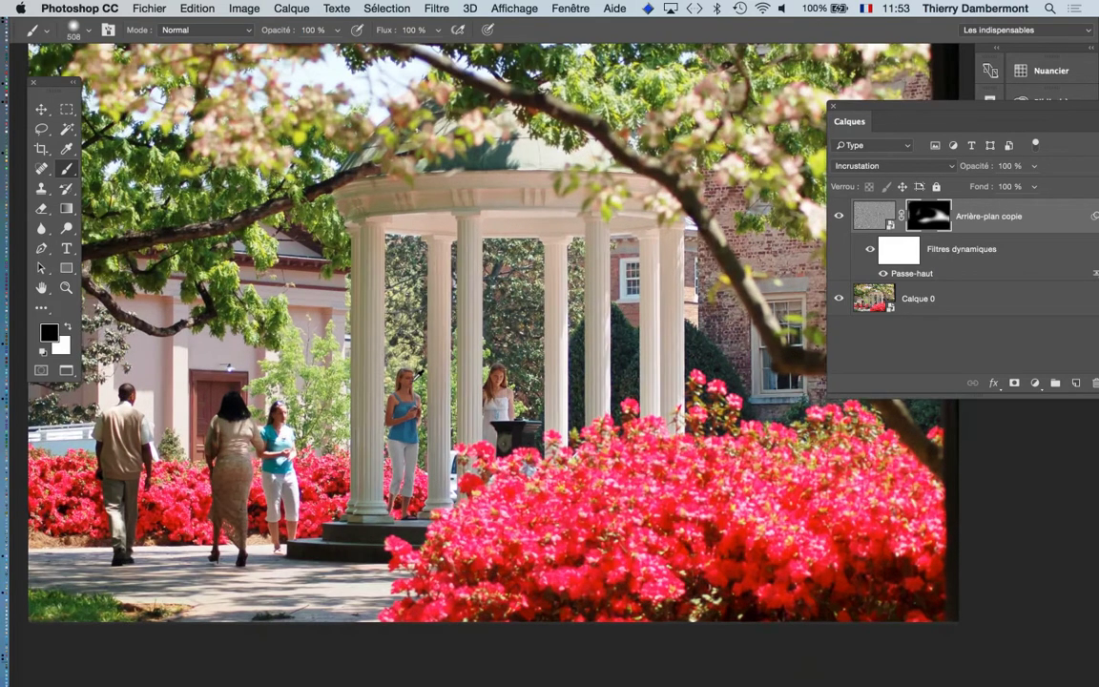
pyautogui.press('x')
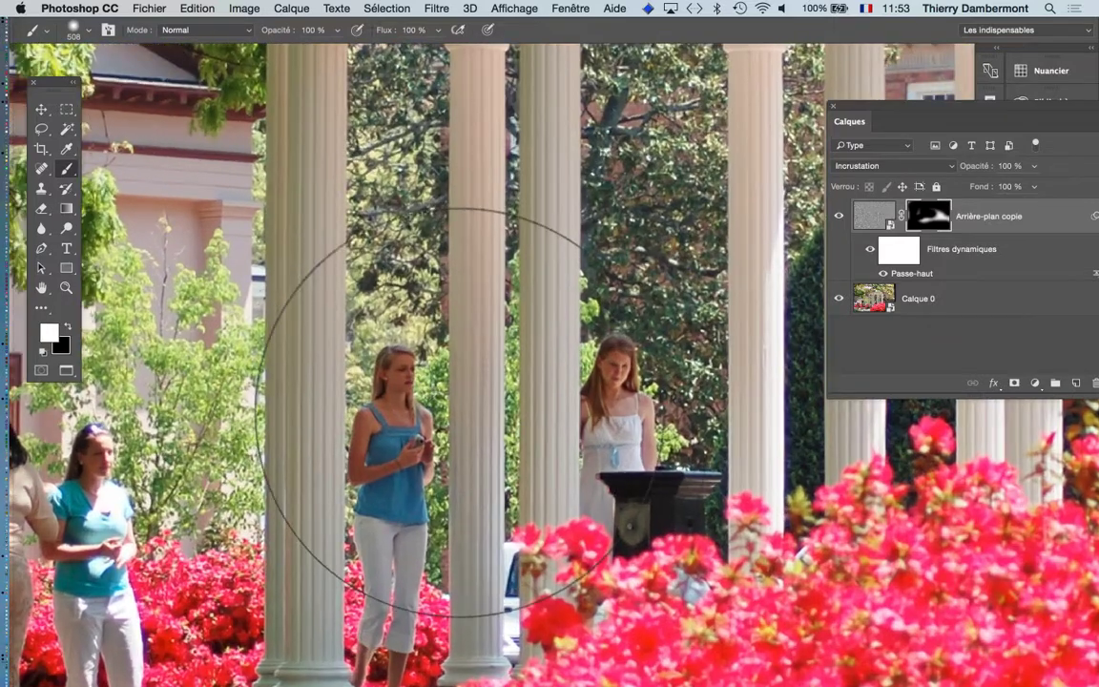
pyautogui.moveTo(621, 551); pyautogui.dragTo(512, 551)
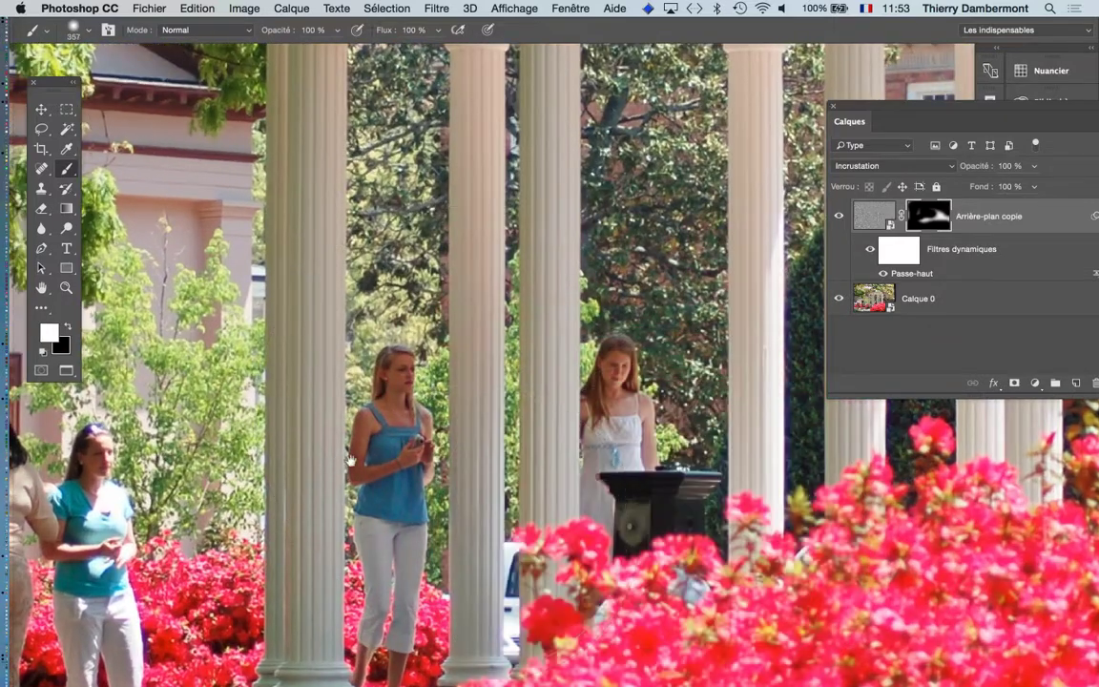
pyautogui.hscroll(-8, 511, 552)
pyautogui.scroll(-4, 512, 551)
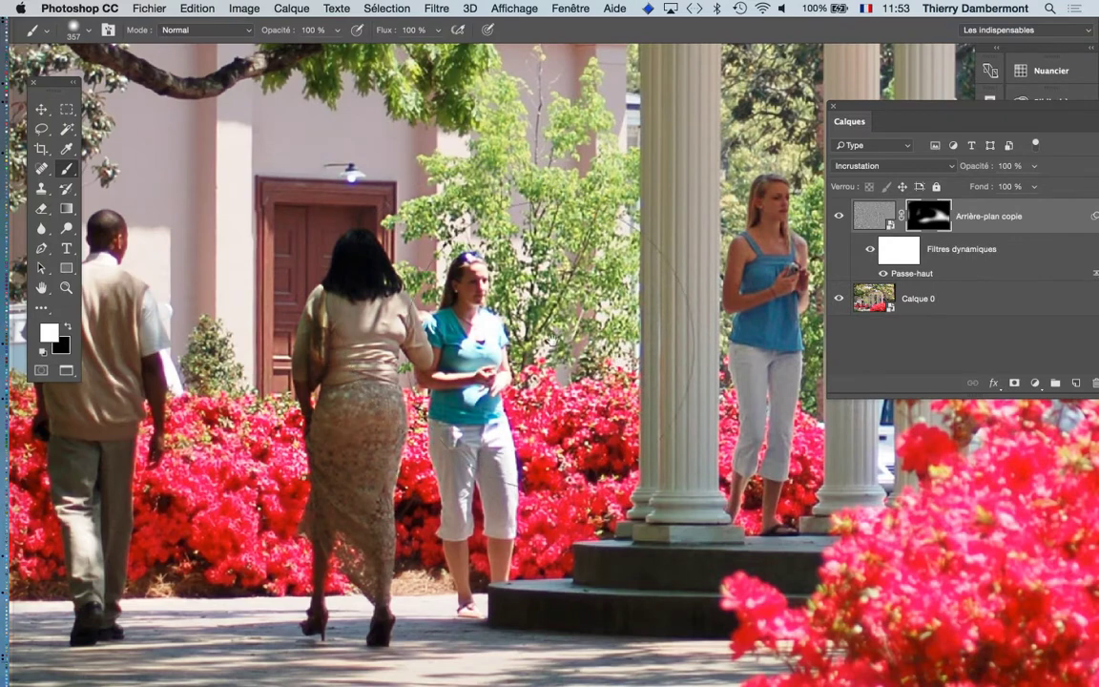
pyautogui.hscroll(10, 483, 310)
pyautogui.scroll(2, 483, 310)
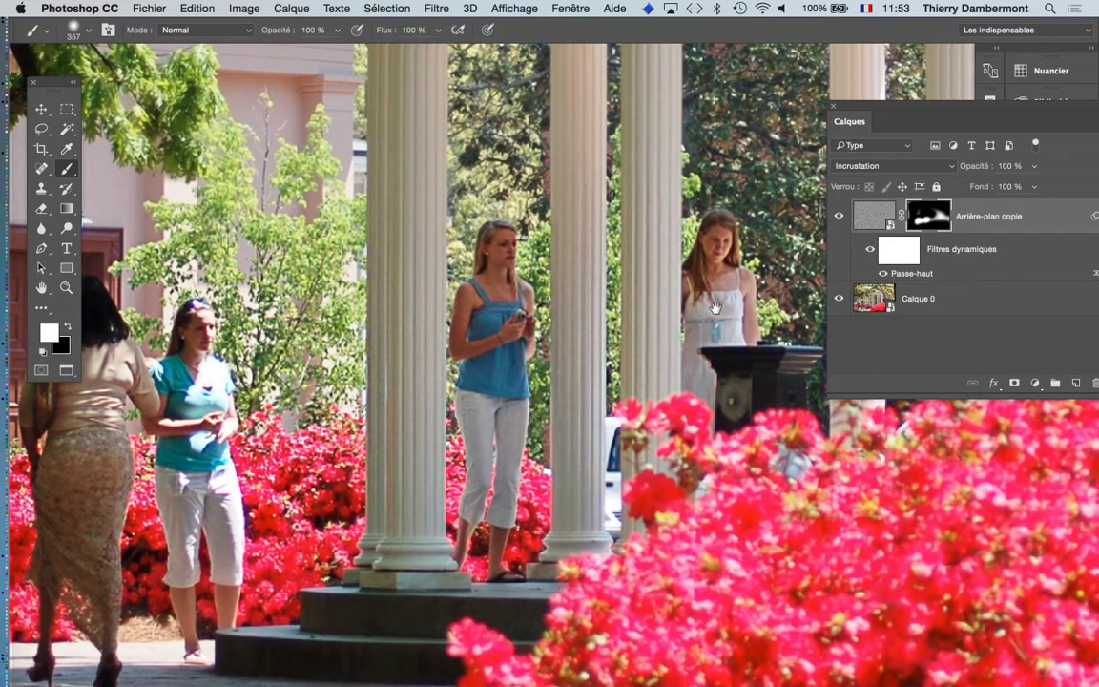
pyautogui.hscroll(3, 775, 331)
pyautogui.scroll(3, 775, 331)
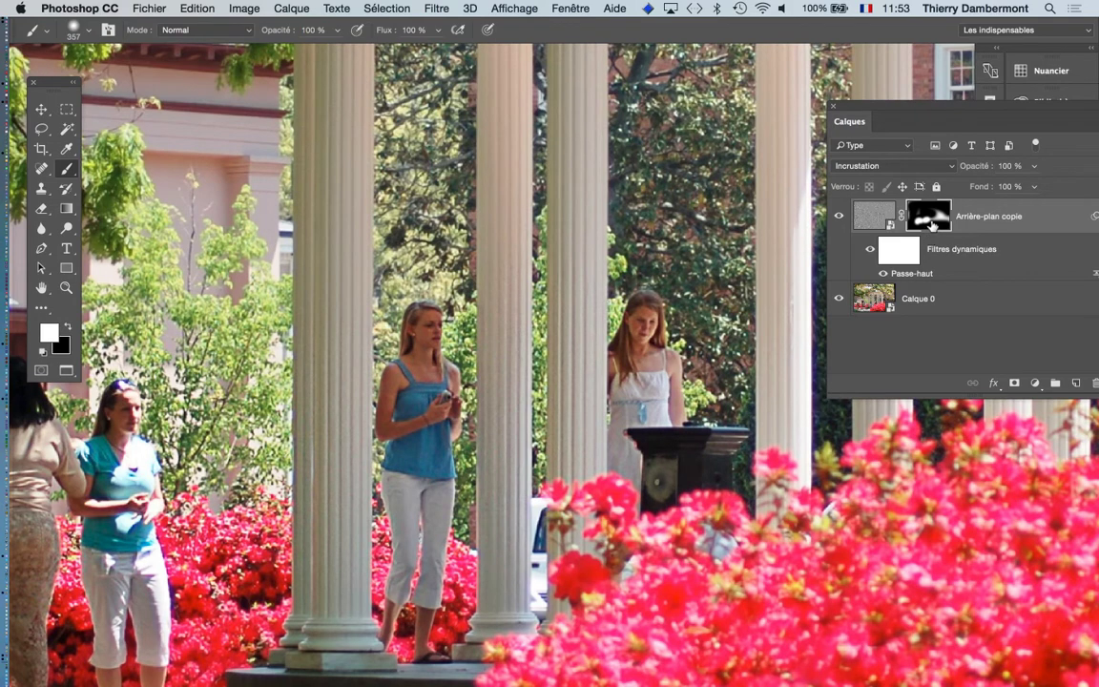
# Toggle the layer mask off and on repeatedly to compare masked and unmasked sharpening, both close up and across the image
pyautogui.keyDown('shift'); pyautogui.click(932, 224); pyautogui.keyUp('shift')
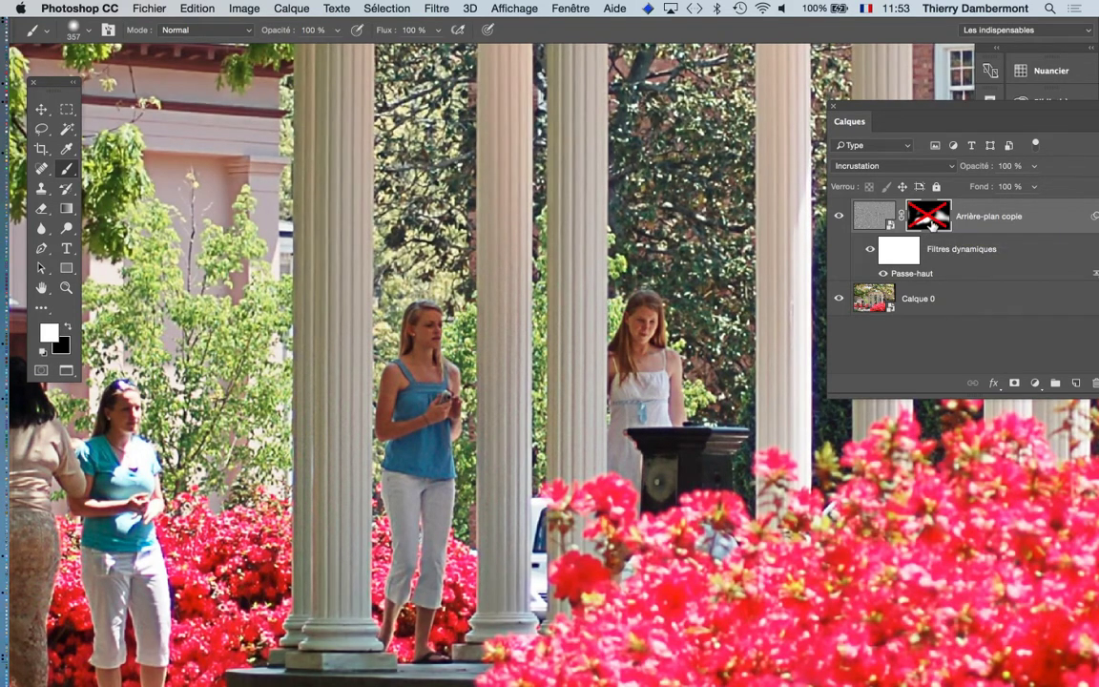
pyautogui.keyDown('shift'); pyautogui.click(931, 224); pyautogui.keyUp('shift')
pyautogui.keyDown('shift'); pyautogui.click(932, 224); pyautogui.keyUp('shift')
pyautogui.keyDown('shift'); pyautogui.click(933, 224); pyautogui.keyUp('shift')
pyautogui.keyDown('shift'); pyautogui.click(932, 225); pyautogui.keyUp('shift')
pyautogui.keyDown('shift'); pyautogui.click(932, 224); pyautogui.keyUp('shift')
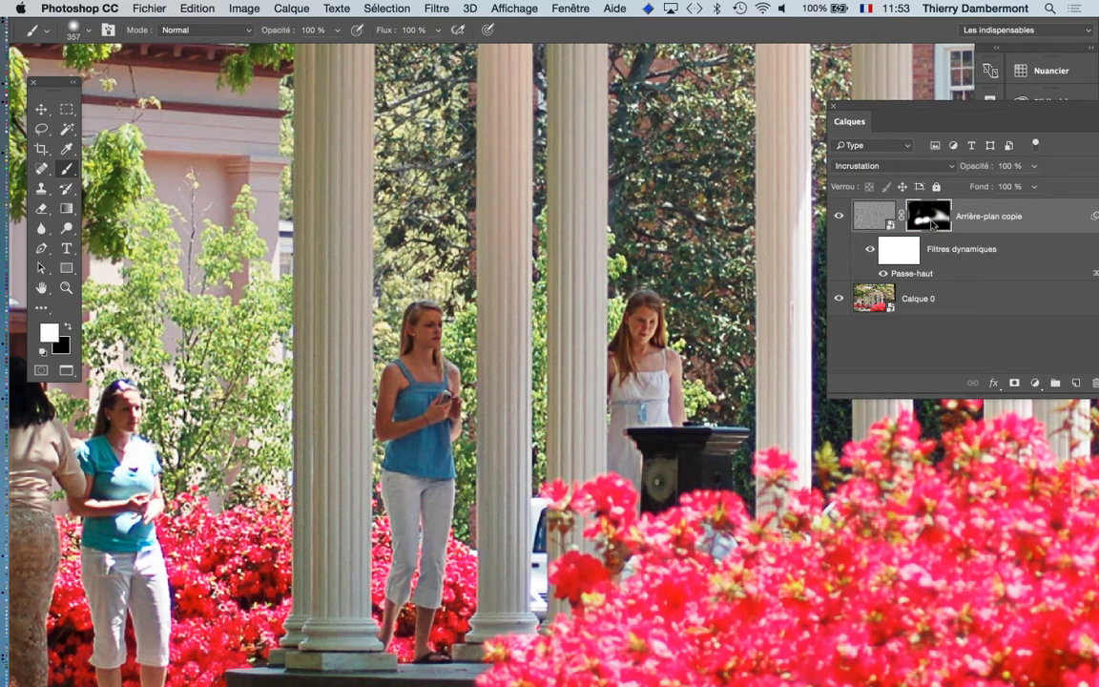
pyautogui.keyDown('shift'); pyautogui.click(933, 224); pyautogui.keyUp('shift')
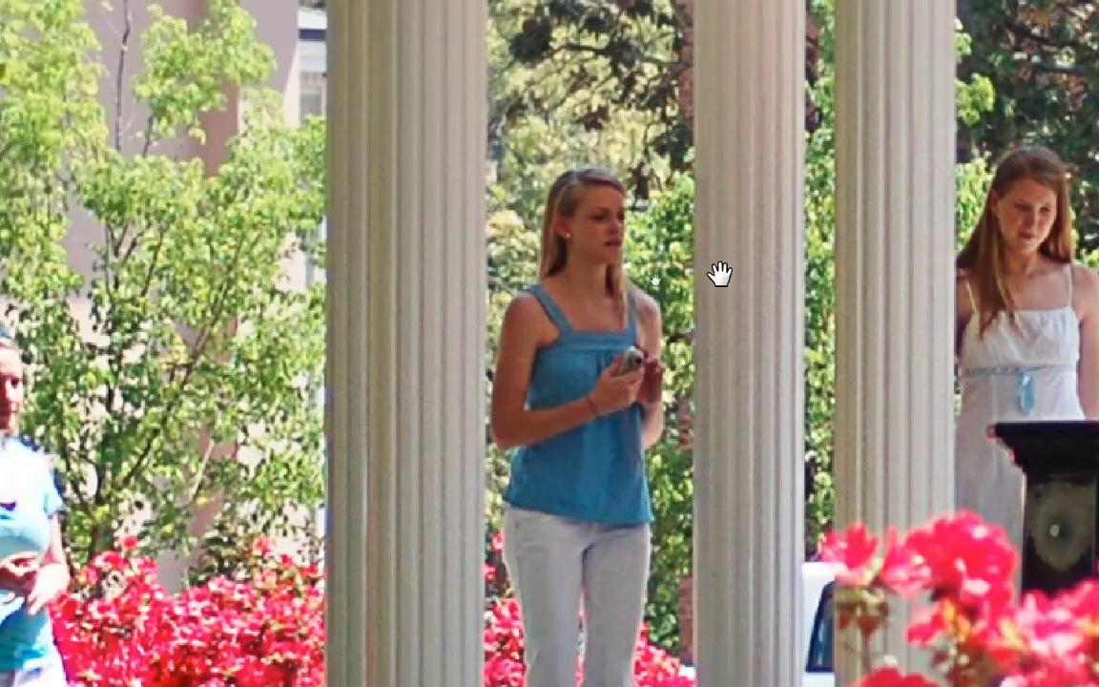
pyautogui.keyDown('shift'); pyautogui.click(933, 223); pyautogui.keyUp('shift')
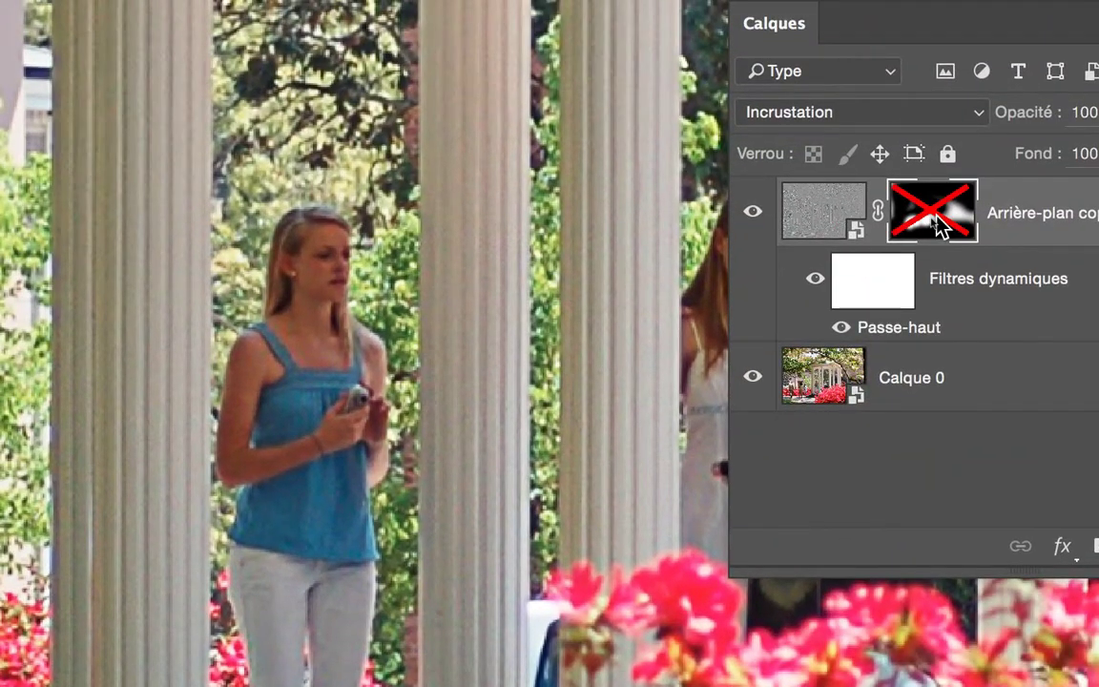
pyautogui.keyDown('shift'); pyautogui.click(940, 227); pyautogui.keyUp('shift')
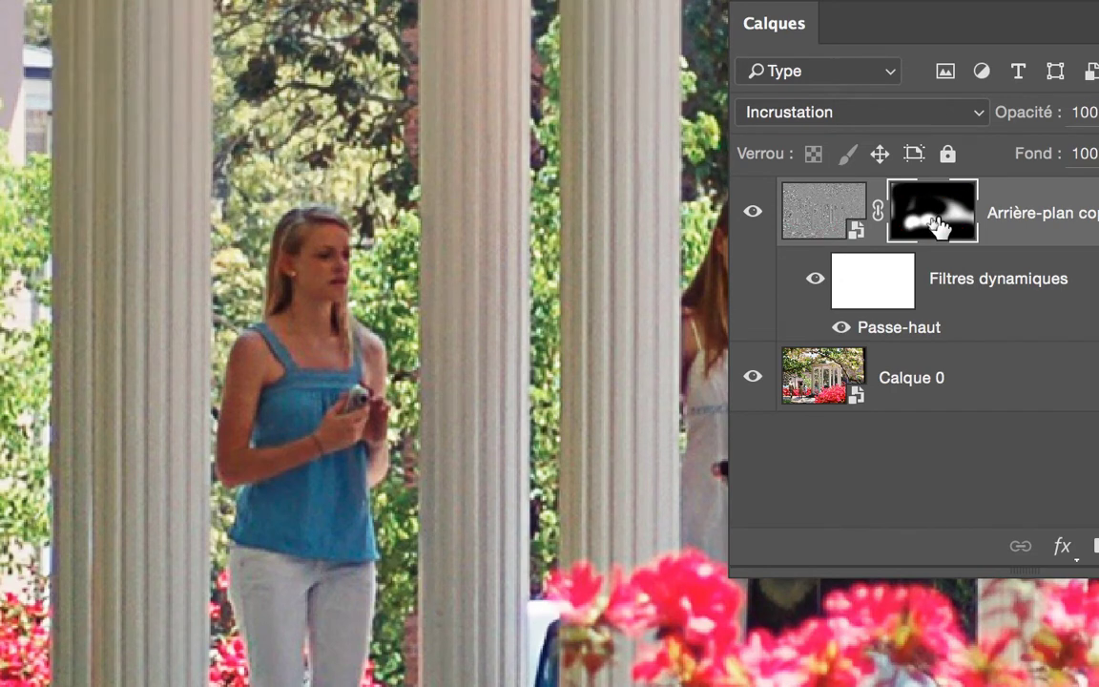
pyautogui.keyDown('shift'); pyautogui.click(938, 226); pyautogui.keyUp('shift')
pyautogui.keyDown('shift'); pyautogui.click(938, 226); pyautogui.keyUp('shift')
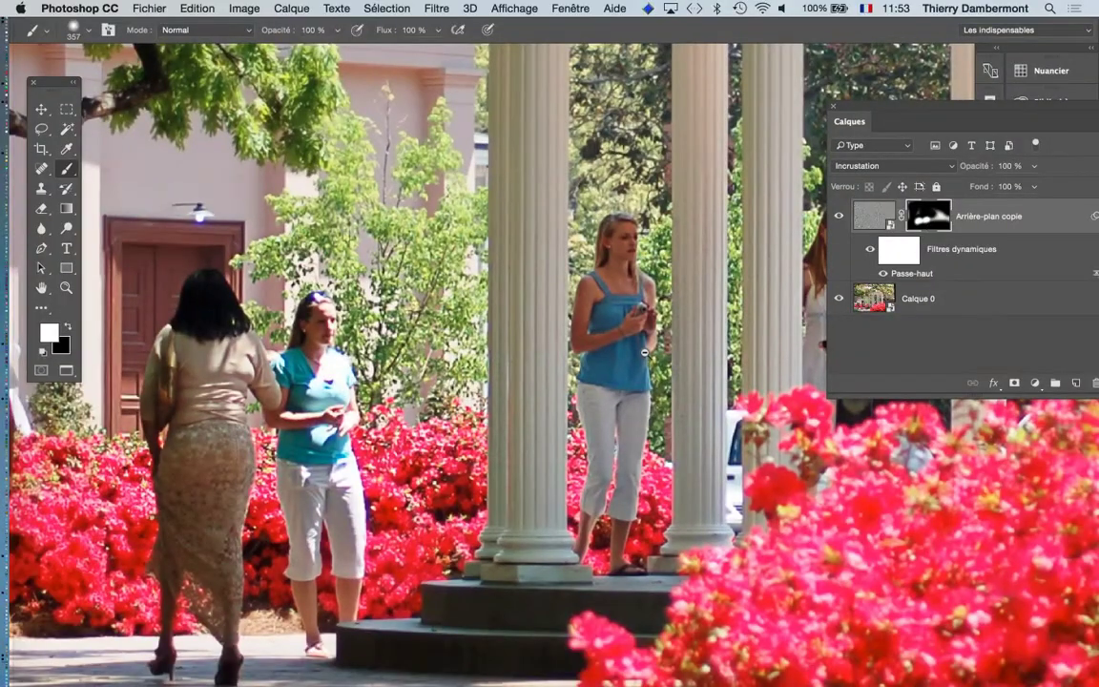
pyautogui.scroll(-4, 645, 354)
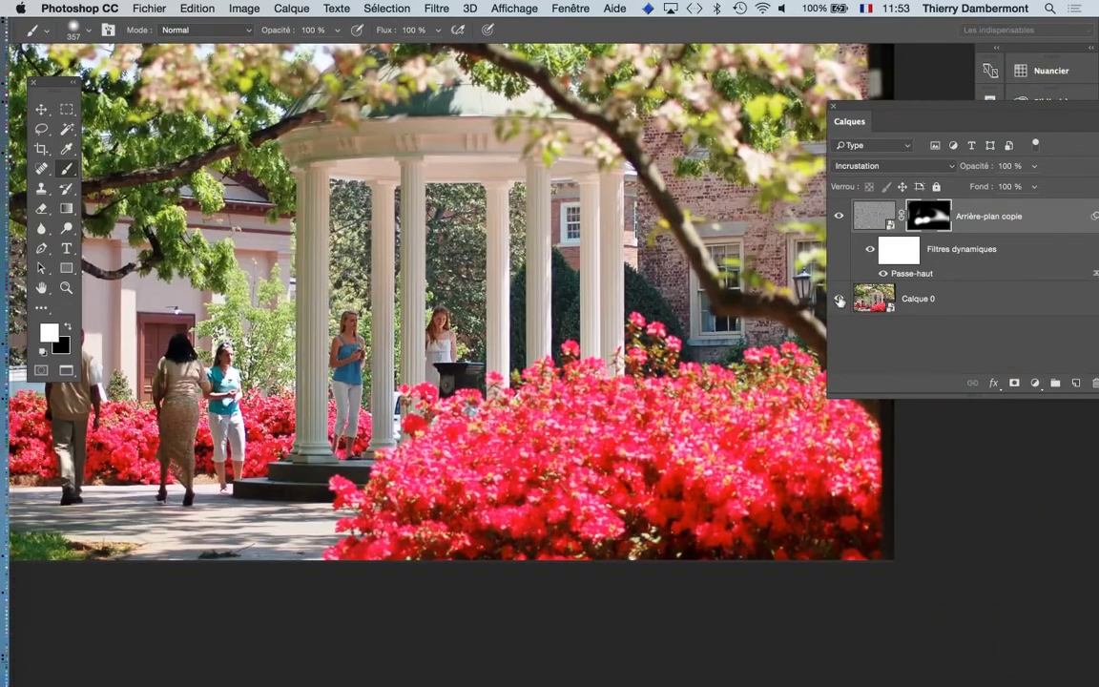
pyautogui.keyDown('shift'); pyautogui.click(942, 217); pyautogui.keyUp('shift')
pyautogui.keyDown('shift'); pyautogui.click(942, 217); pyautogui.keyUp('shift')
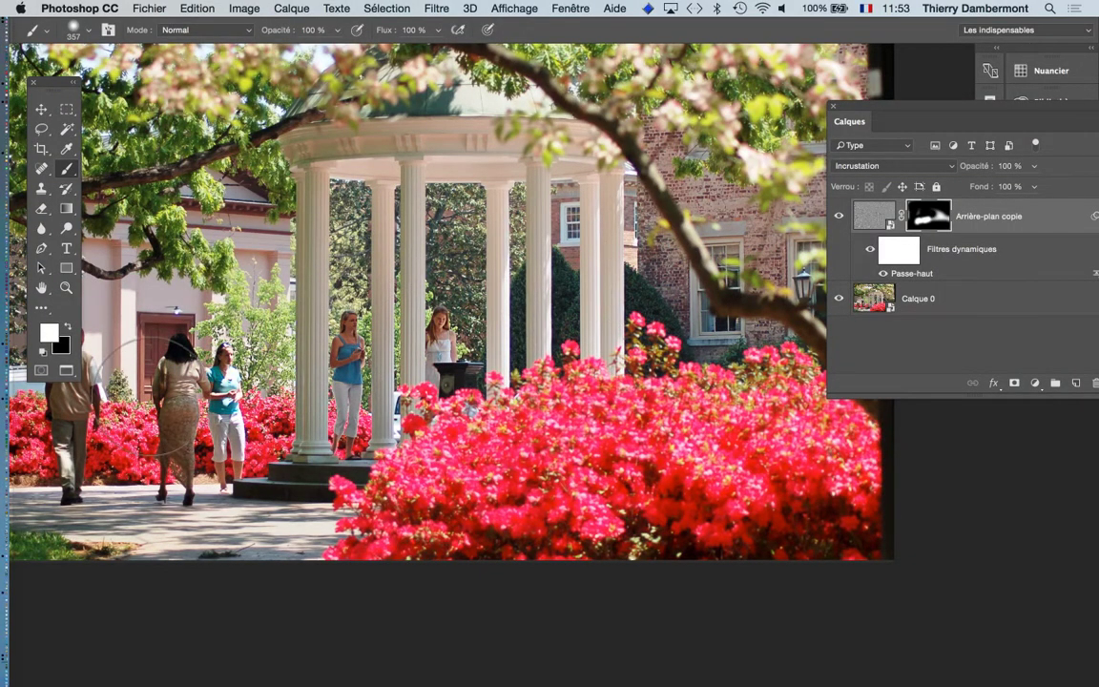
# Brush white on the layer mask across the walking people and toward the columns to extend the sharpened area
pyautogui.moveTo(160, 401); pyautogui.dragTo(376, 407)
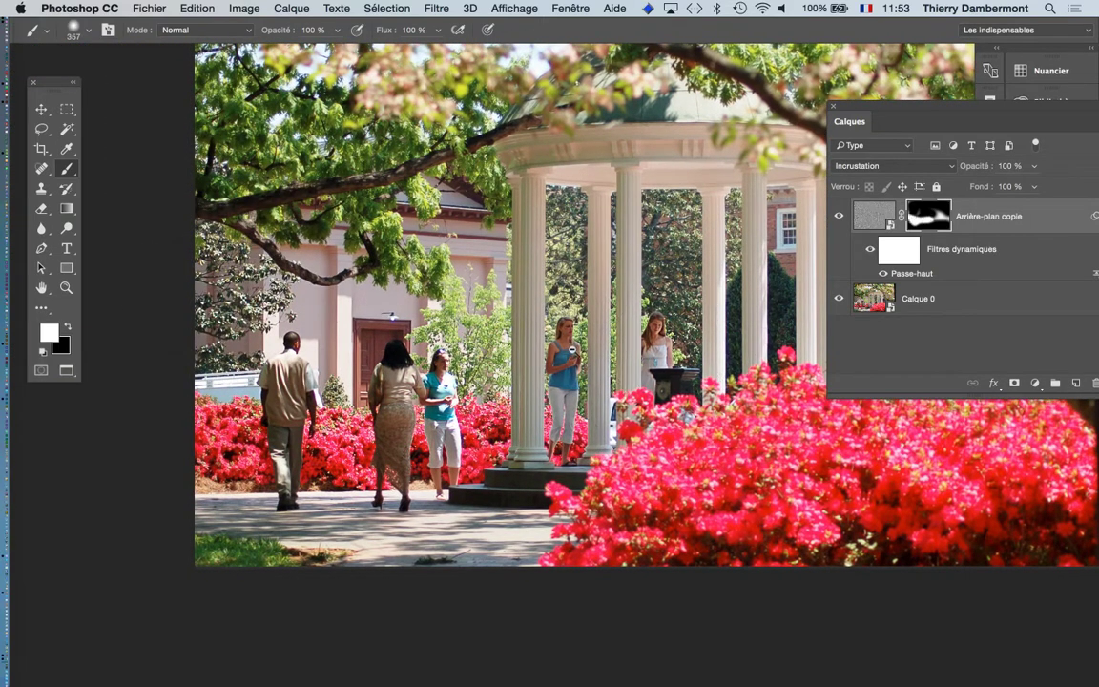
pyautogui.press('super+minus')
# Save the image as a layered Photoshop file under its existing name, replacing the old file, and close the document
pyautogui.click(147, 8)
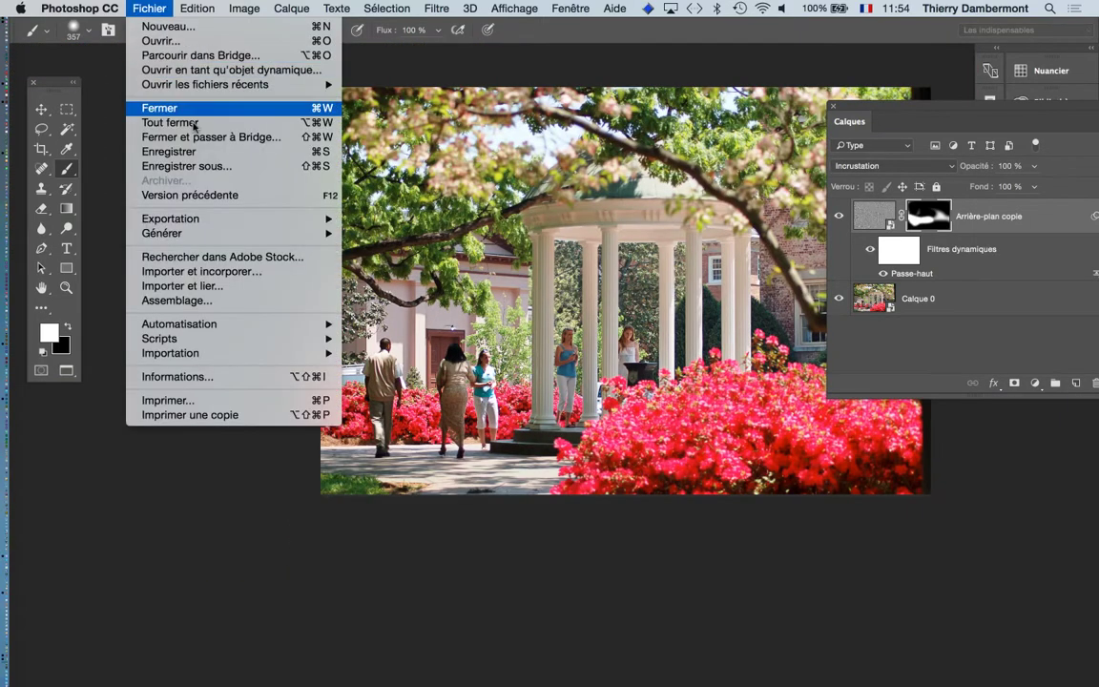
pyautogui.click(217, 167)
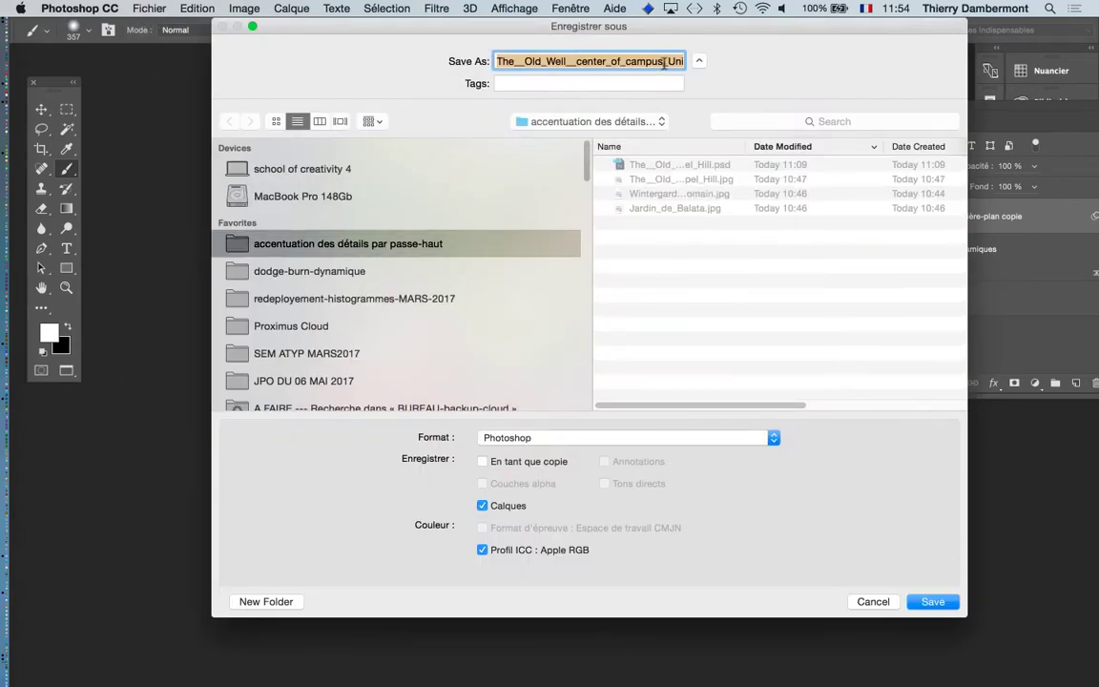
pyautogui.click(928, 601)
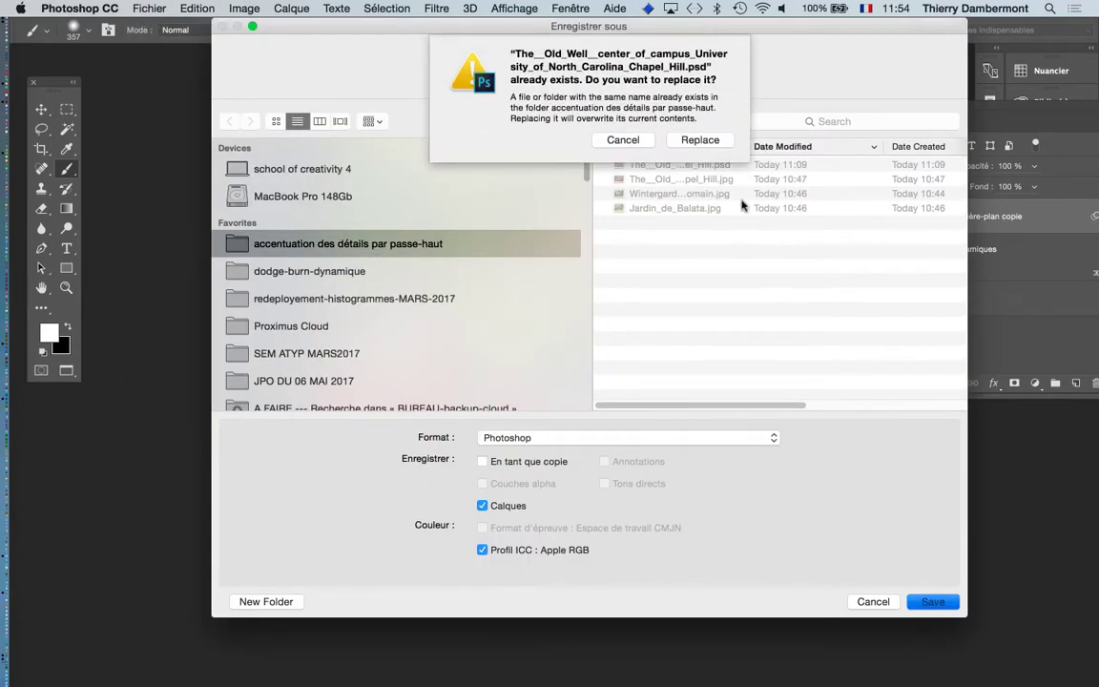
pyautogui.press('Return')
pyautogui.press('super+w')
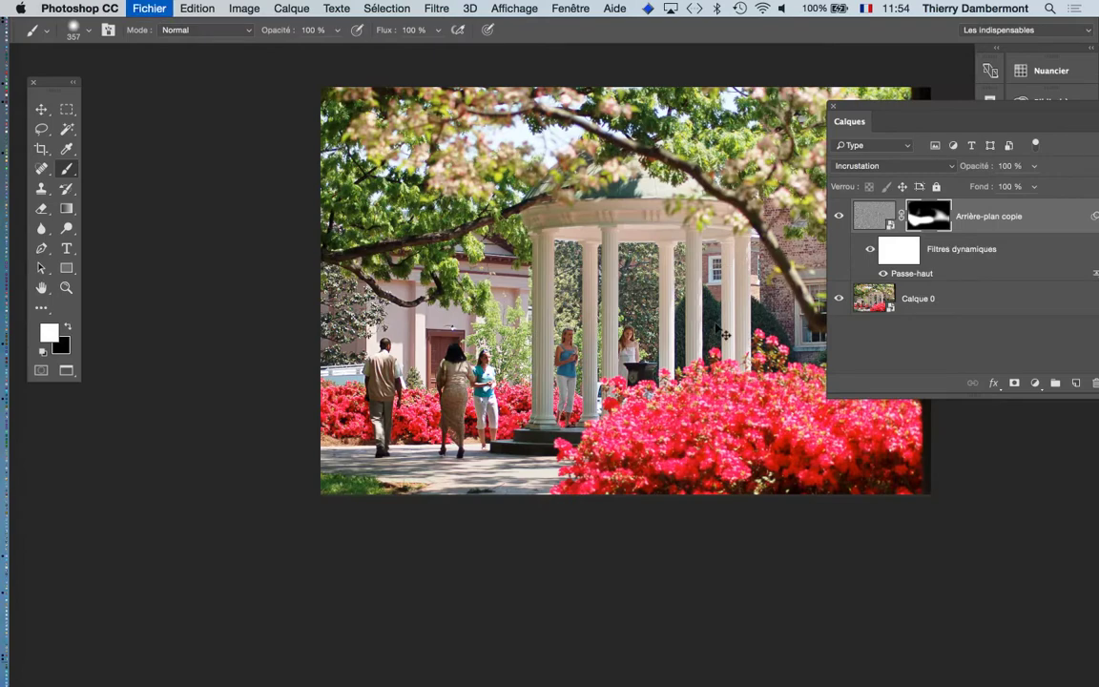
# Switch to Finder and show the "accentuation des détails par passe-haut" folder in a new, enlarged window
pyautogui.press('super+Tab')
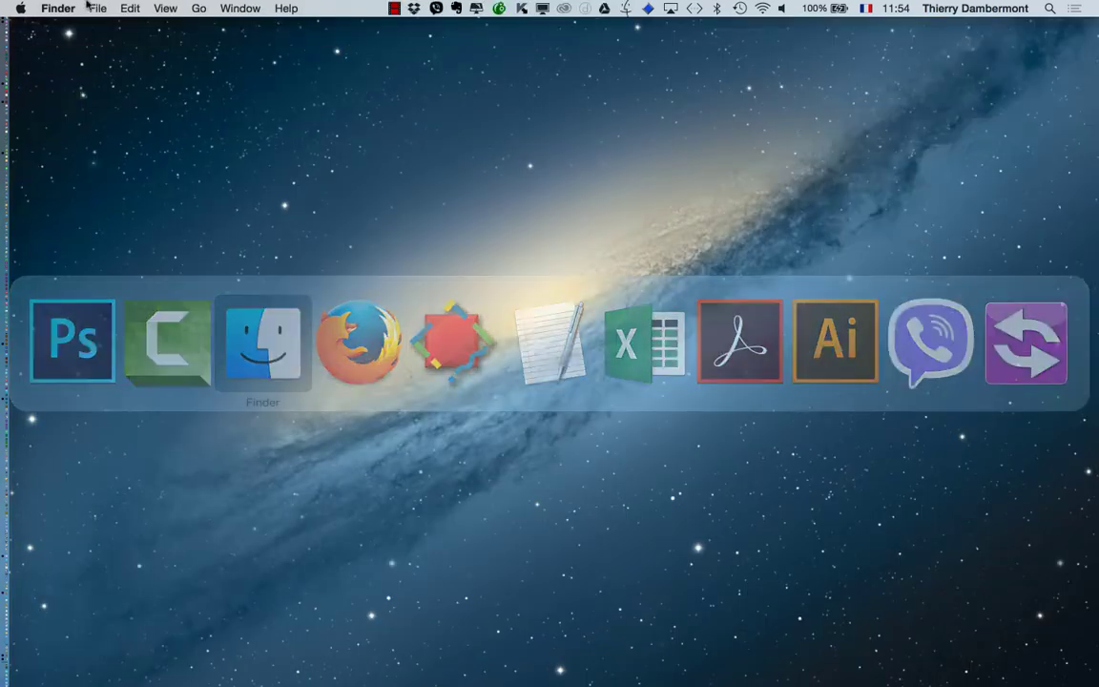
pyautogui.click(96, 9)
pyautogui.click(96, 28)
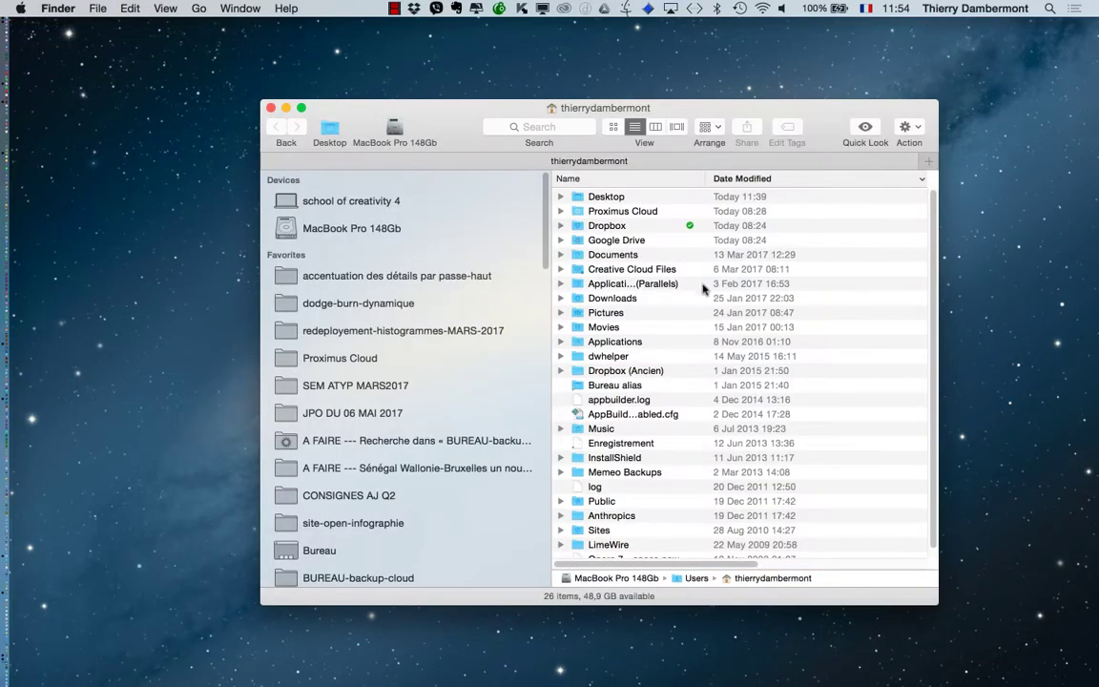
pyautogui.moveTo(709, 109); pyautogui.dragTo(555, 48)
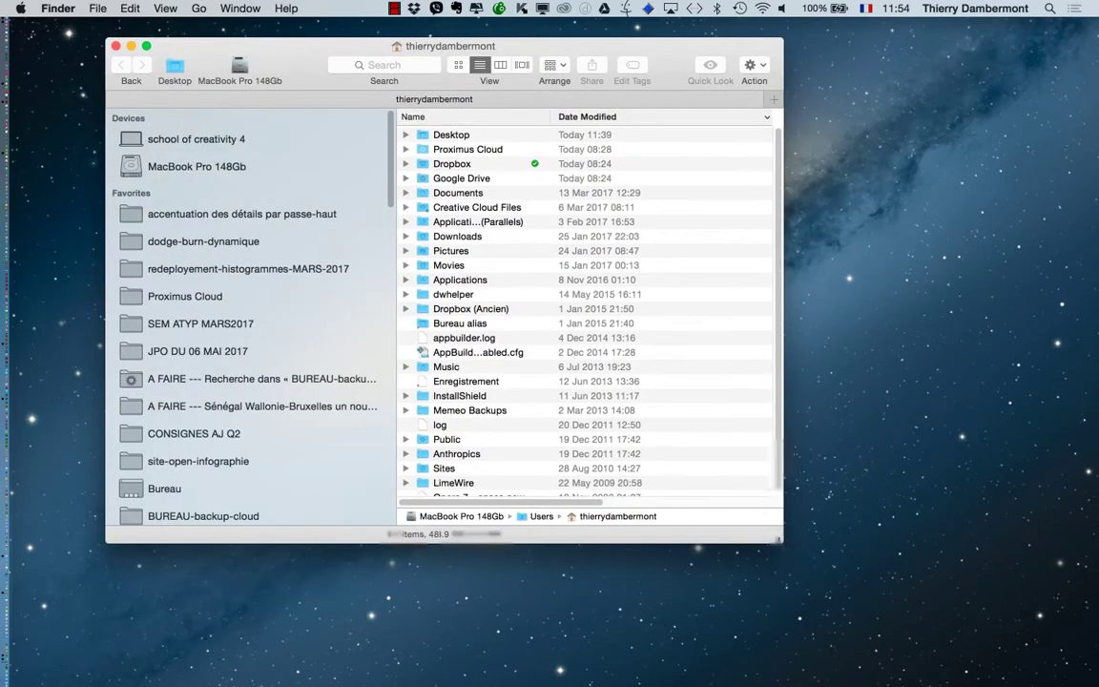
pyautogui.moveTo(783, 542); pyautogui.dragTo(864, 568)
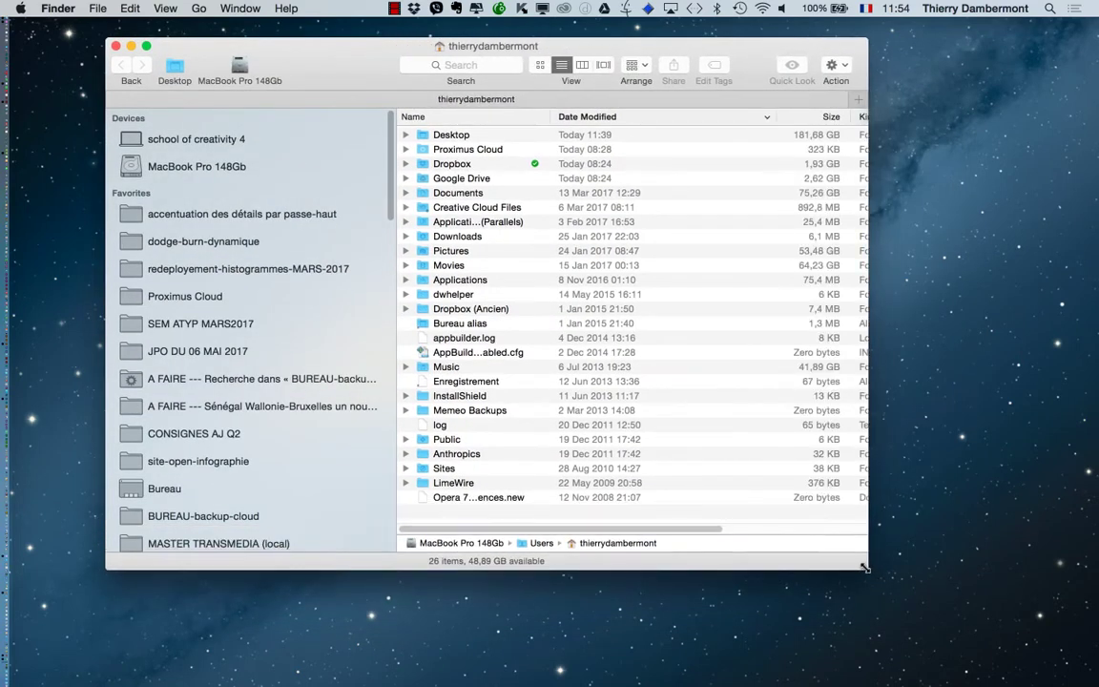
pyautogui.click(206, 214)
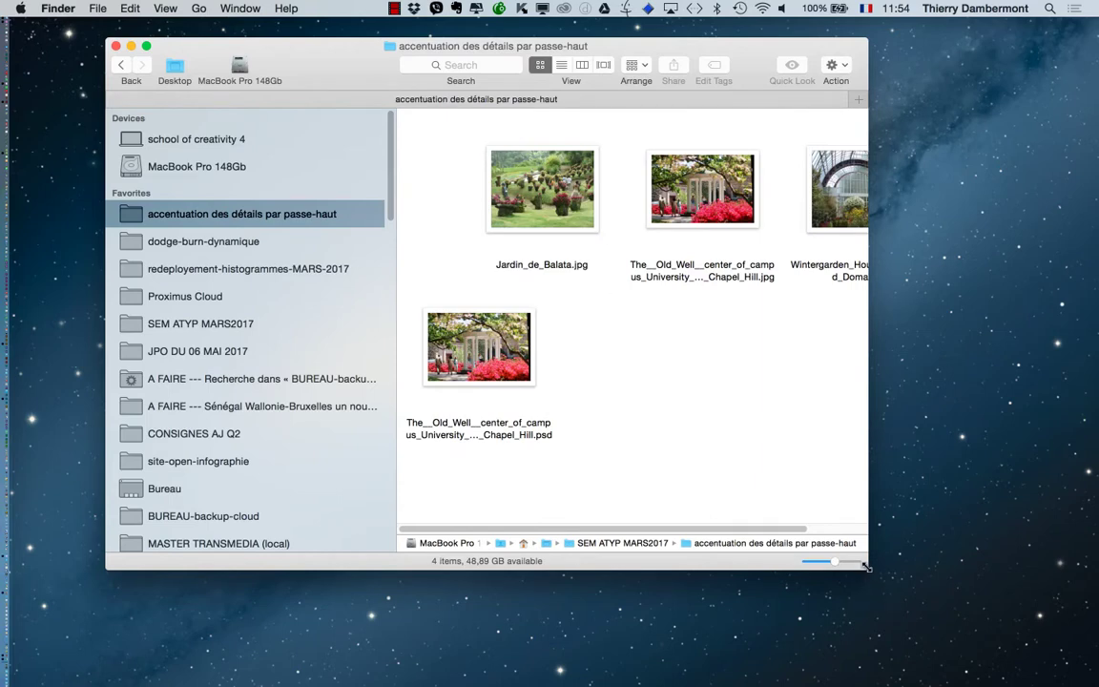
pyautogui.moveTo(865, 566); pyautogui.dragTo(1048, 603)
# Place the Old Well PSD icon beneath its JPG version and select Jardin_de_Balata.jpg
pyautogui.moveTo(444, 327); pyautogui.dragTo(708, 350)
pyautogui.click(878, 397)
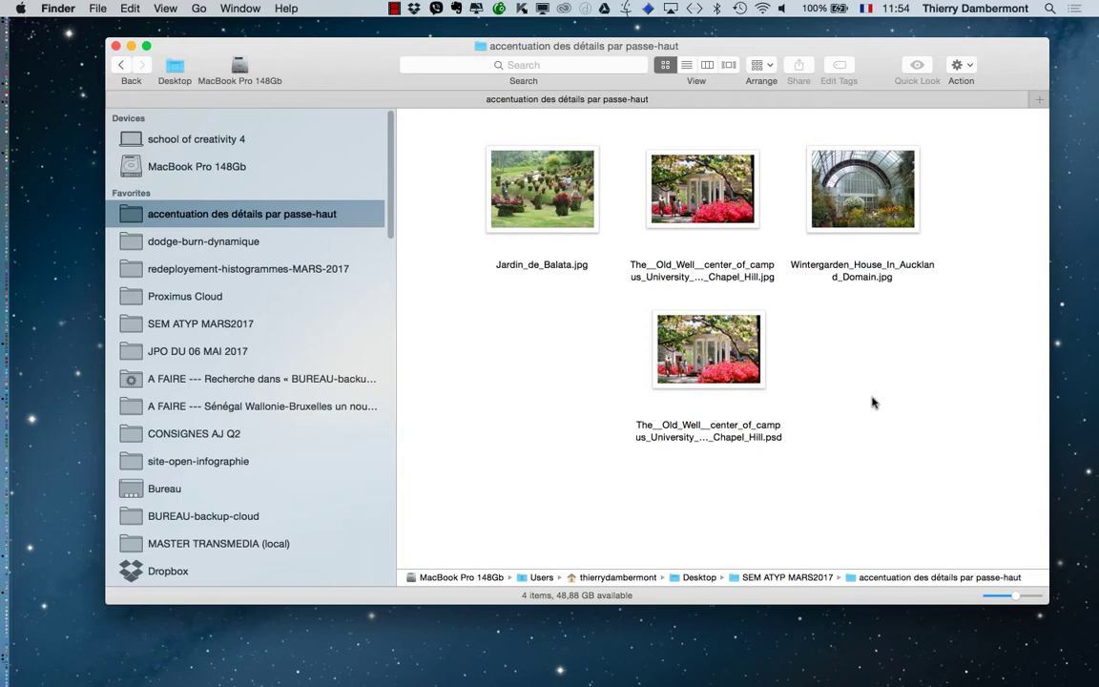
pyautogui.click(514, 222)
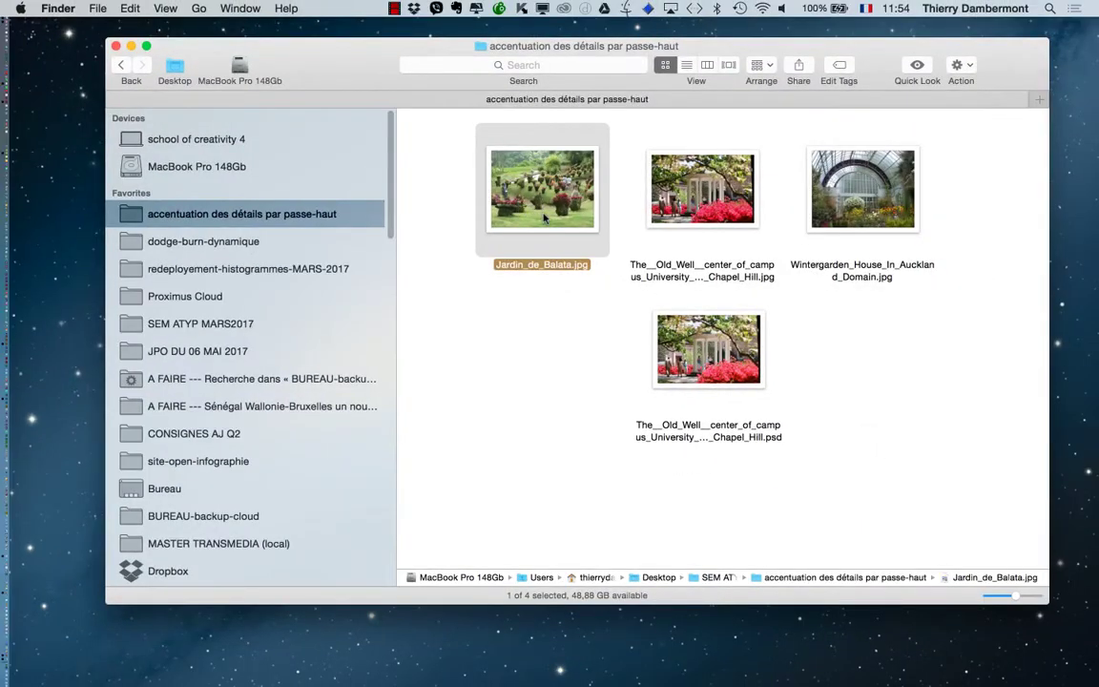
# Open Jardin_de_Balata.jpg in Photoshop with its embedded profile kept, and arrange the image and Layers panel in full-screen view with menus
pyautogui.moveTo(542, 219); pyautogui.dragTo(42, 403)
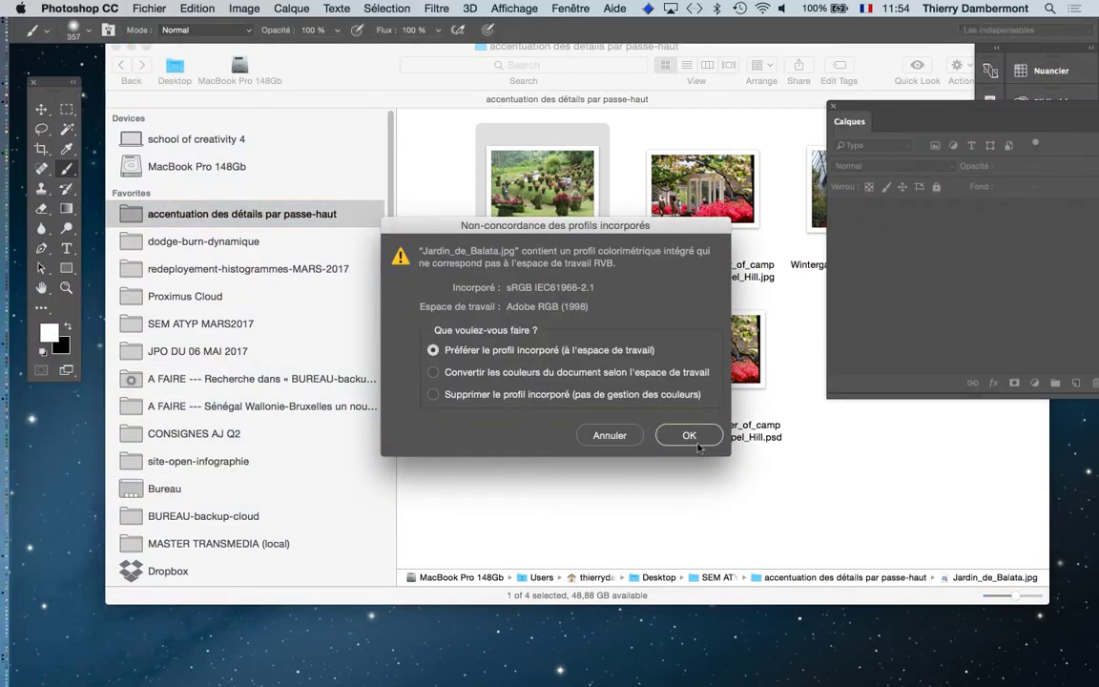
pyautogui.click(706, 435)
pyautogui.press('f')
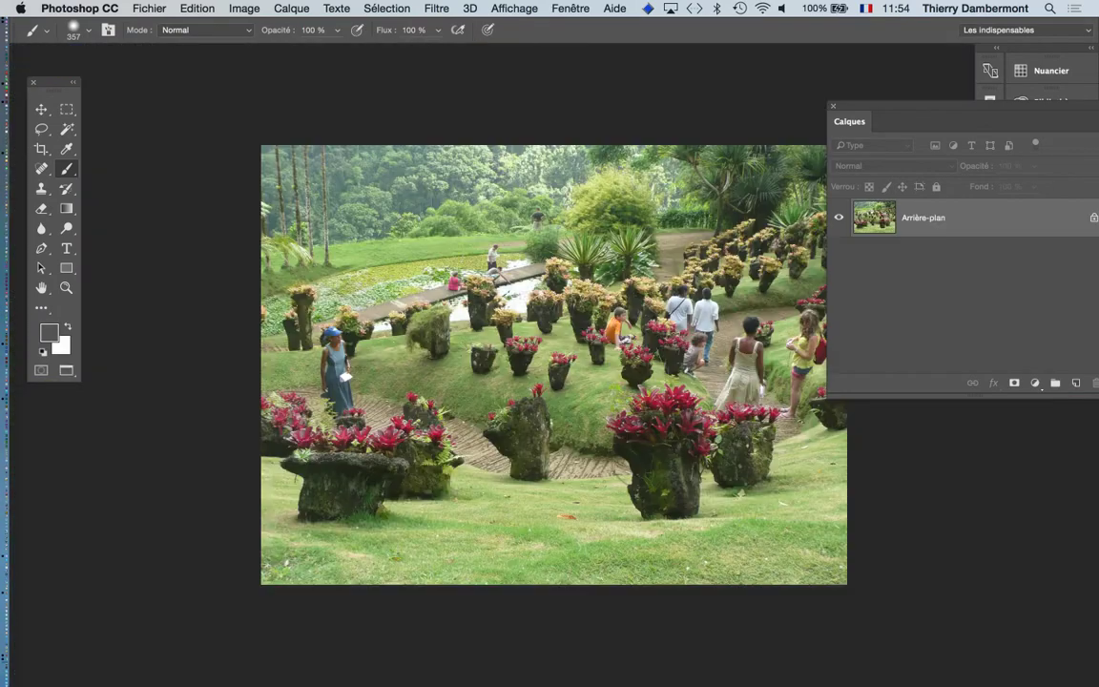
pyautogui.moveTo(525, 382); pyautogui.dragTo(406, 326)
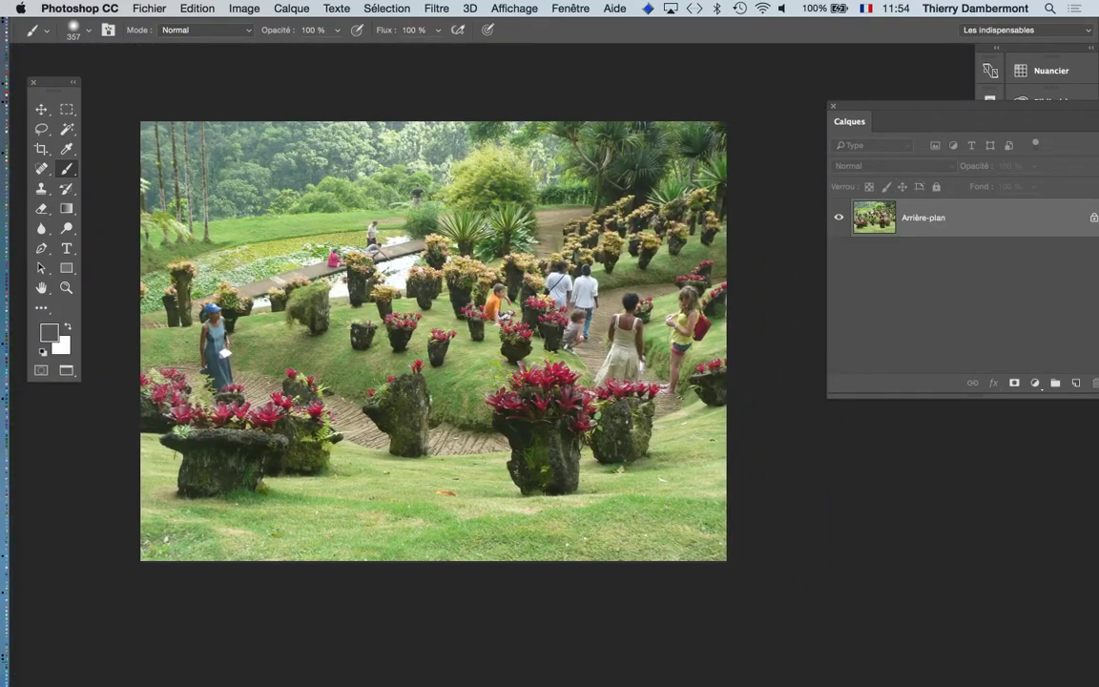
pyautogui.moveTo(897, 118); pyautogui.dragTo(820, 248)
# Show the Actions panel as its own floating panel, separated from the closed History panel, and enlarge it to list more actions
pyautogui.click(553, 7)
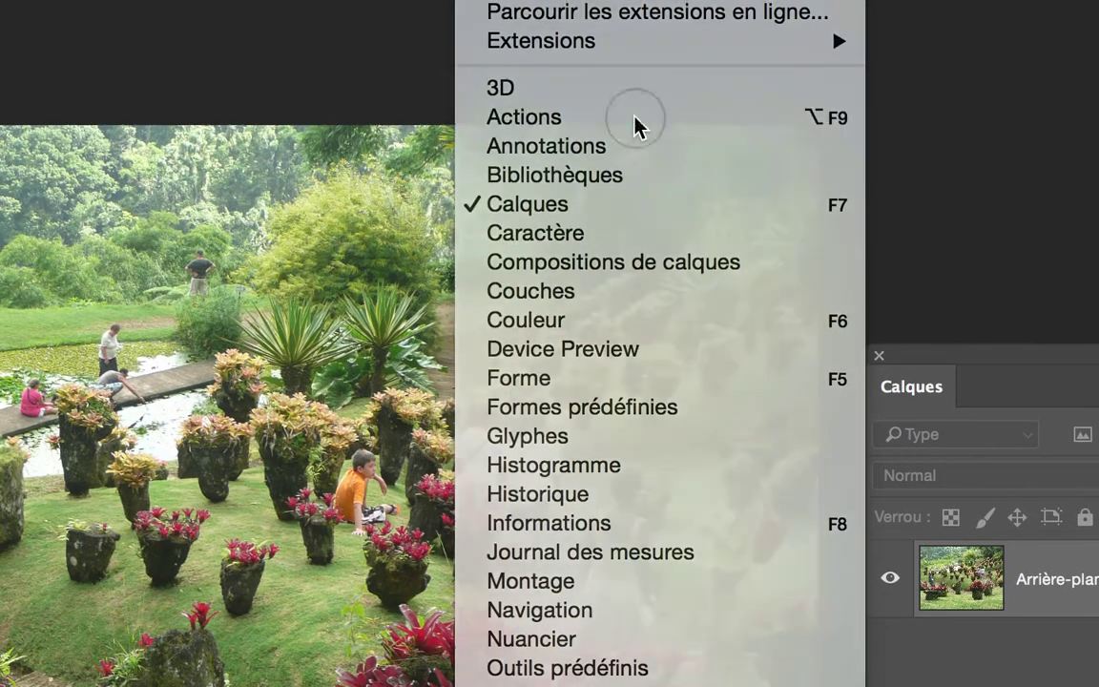
pyautogui.click(637, 127)
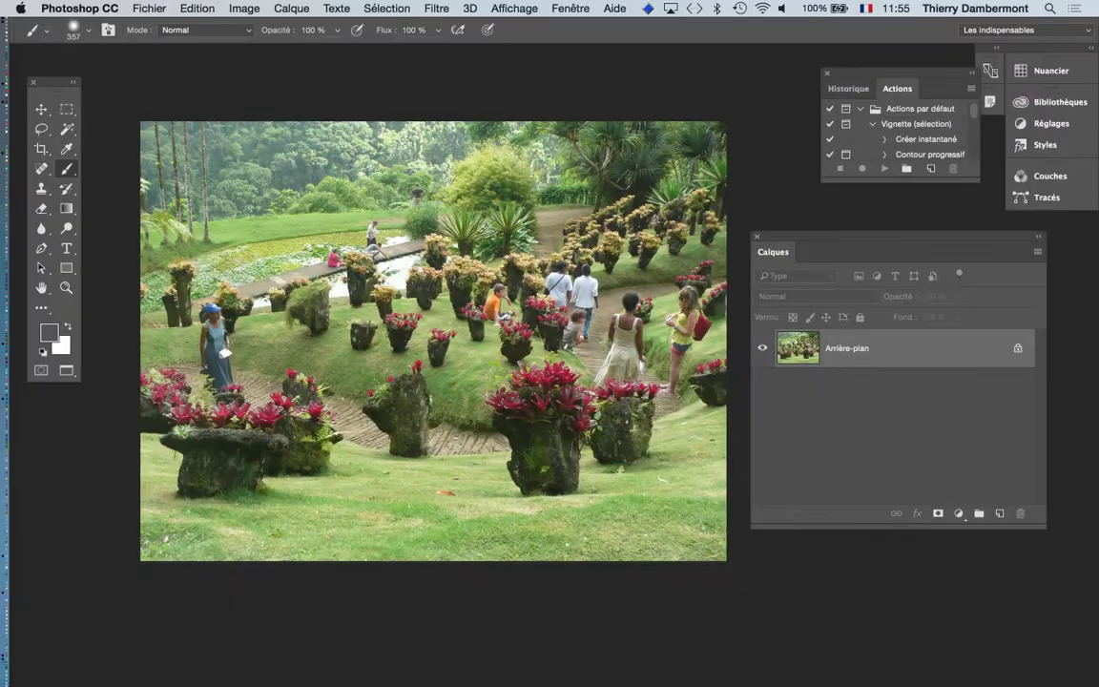
pyautogui.moveTo(904, 89); pyautogui.dragTo(290, 106)
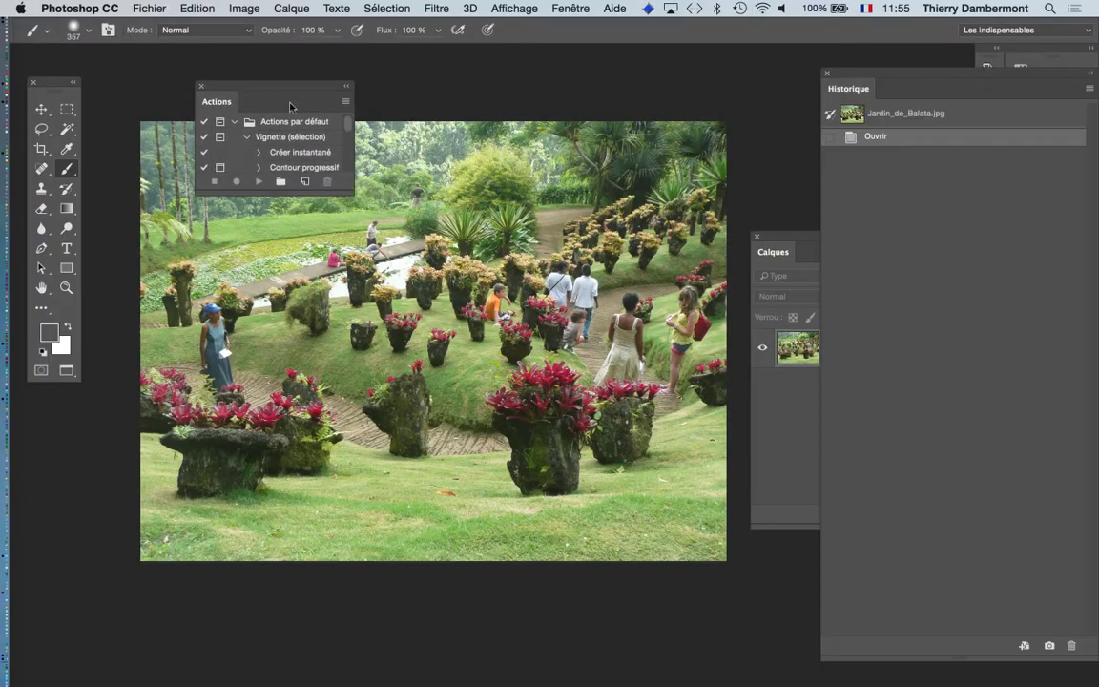
pyautogui.click(827, 73)
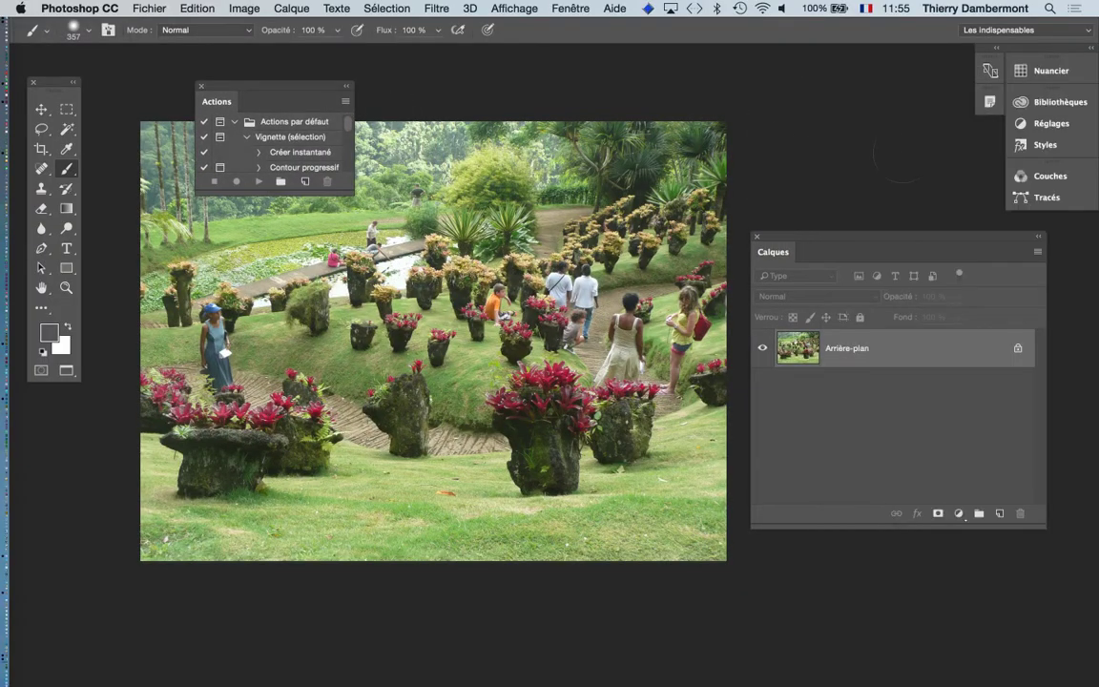
pyautogui.click(41, 109)
pyautogui.moveTo(345, 186); pyautogui.dragTo(376, 363)
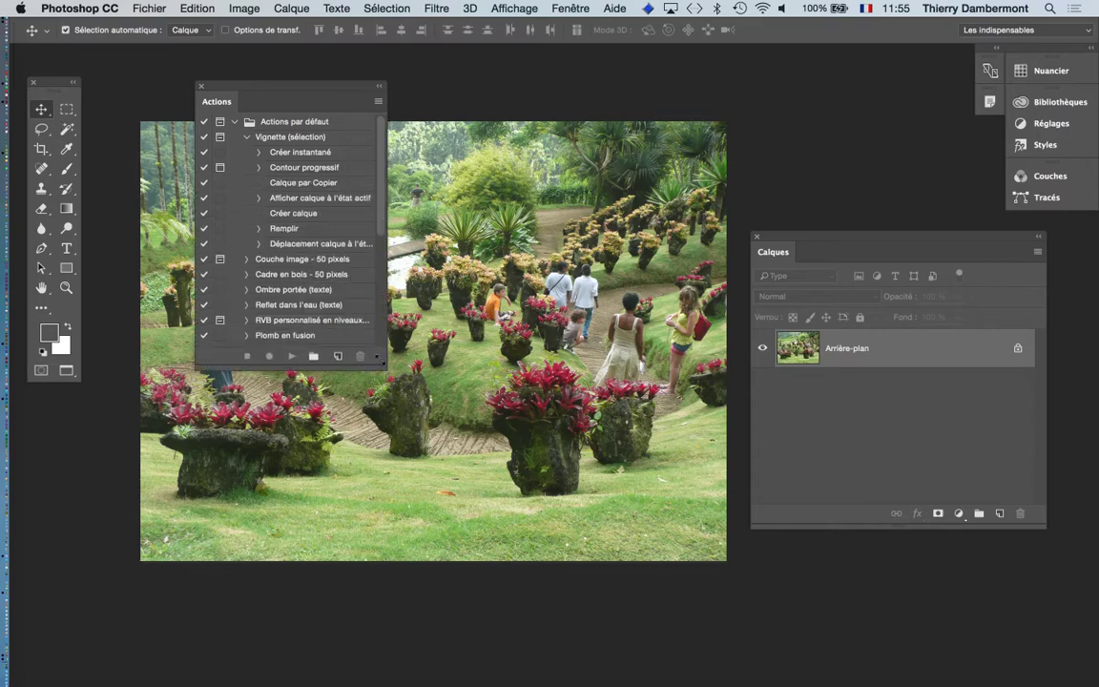
# Collapse the Actions par défaut set and arrange the resized Actions panel and the Layers panel so they no longer overlap
pyautogui.press('super+Tab')
pyautogui.press('super+Tab')
pyautogui.moveTo(247, 88); pyautogui.dragTo(725, 74)
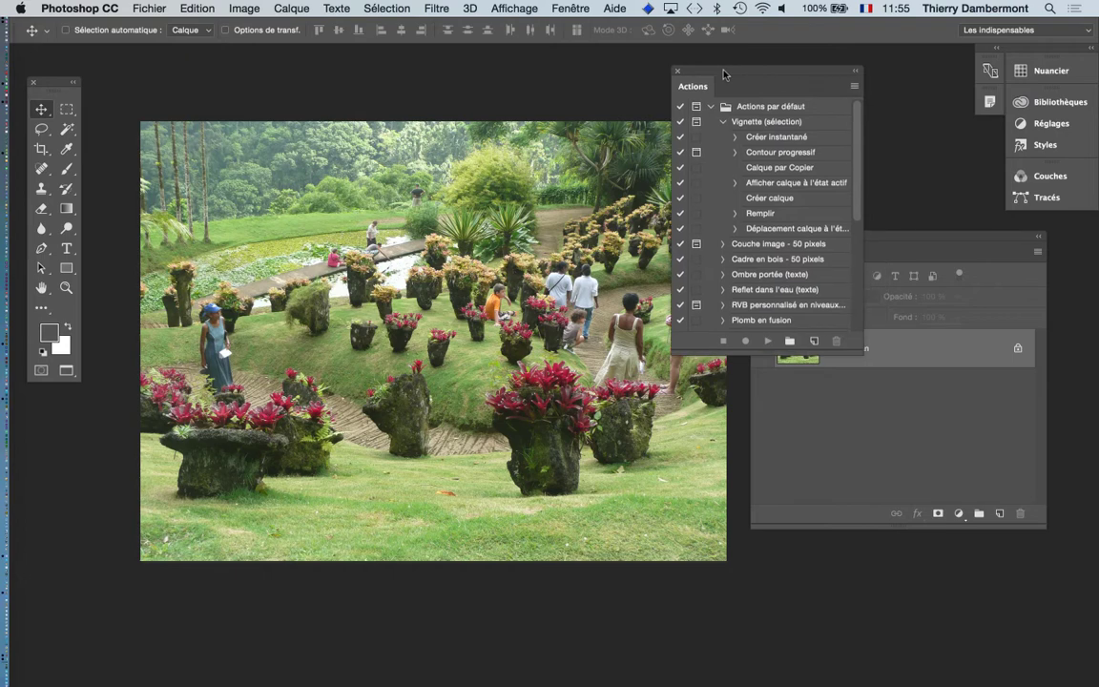
pyautogui.moveTo(860, 350); pyautogui.dragTo(896, 577)
pyautogui.click(724, 122)
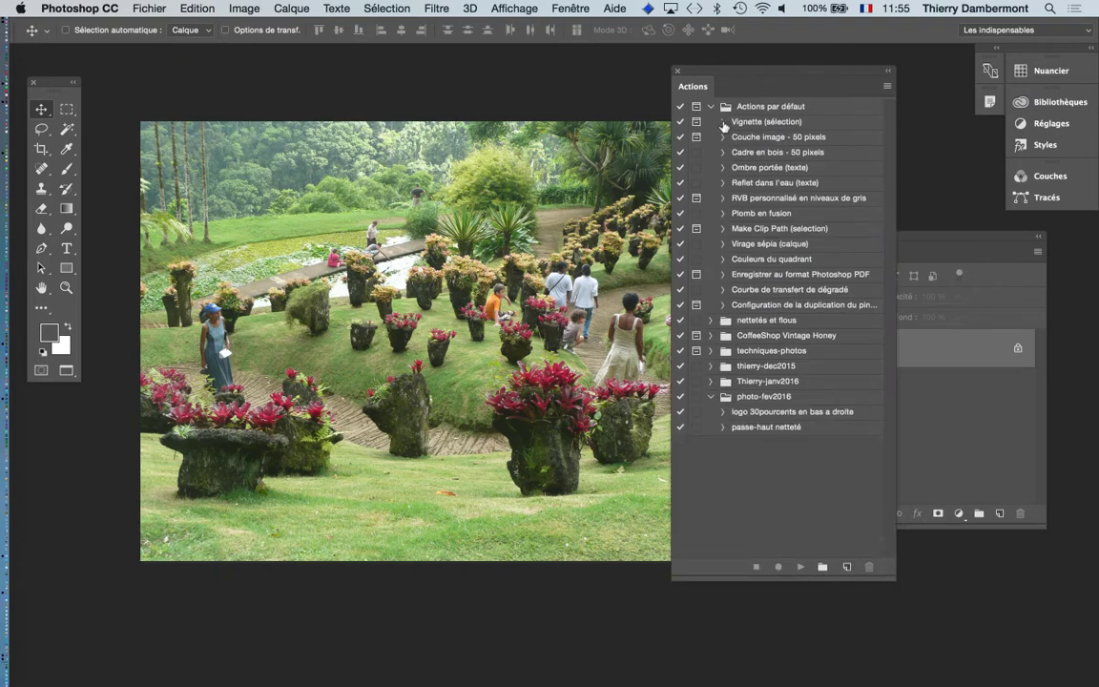
pyautogui.click(710, 107)
pyautogui.moveTo(942, 238); pyautogui.dragTo(229, 519)
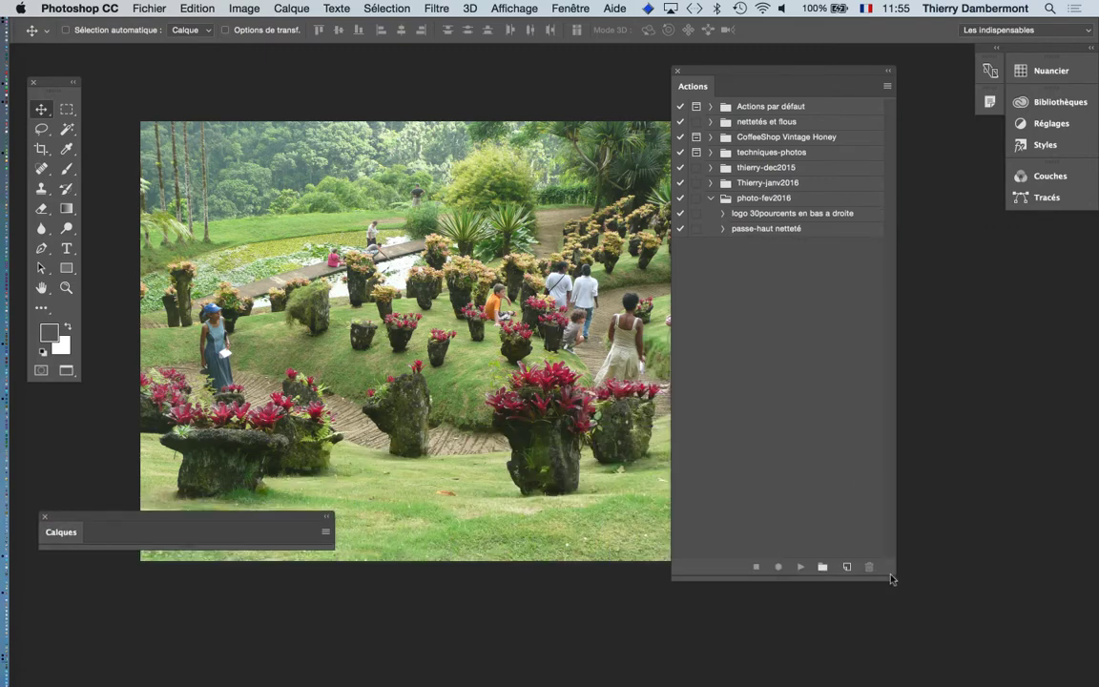
pyautogui.moveTo(894, 576); pyautogui.dragTo(986, 400)
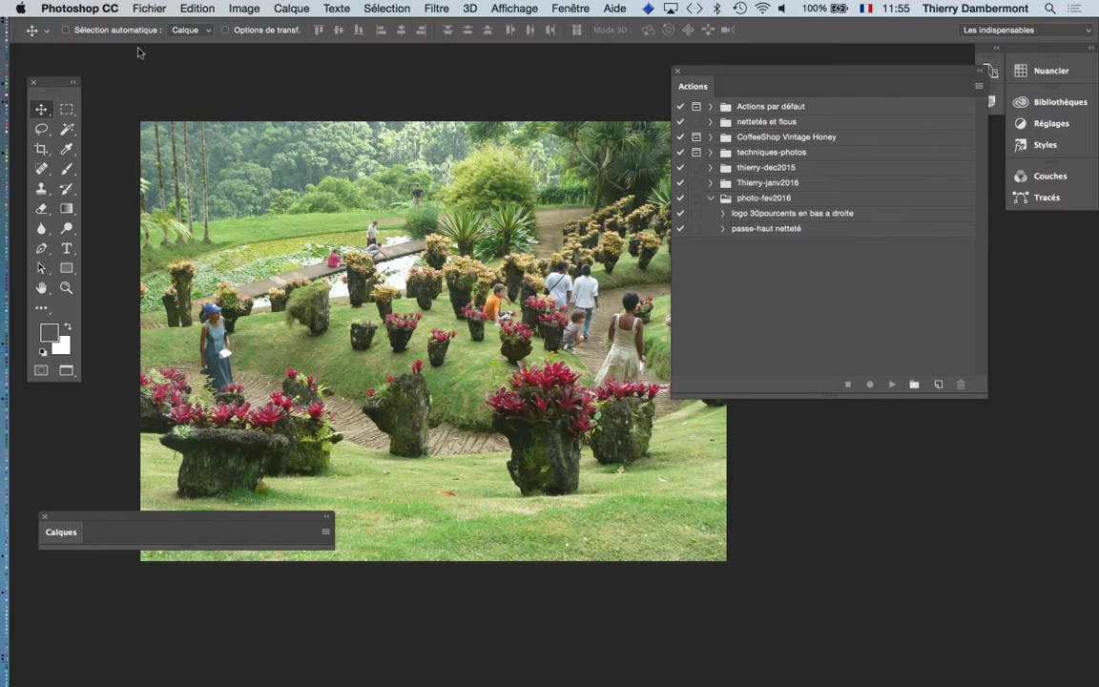
pyautogui.click(145, 8)
pyautogui.moveTo(168, 342)
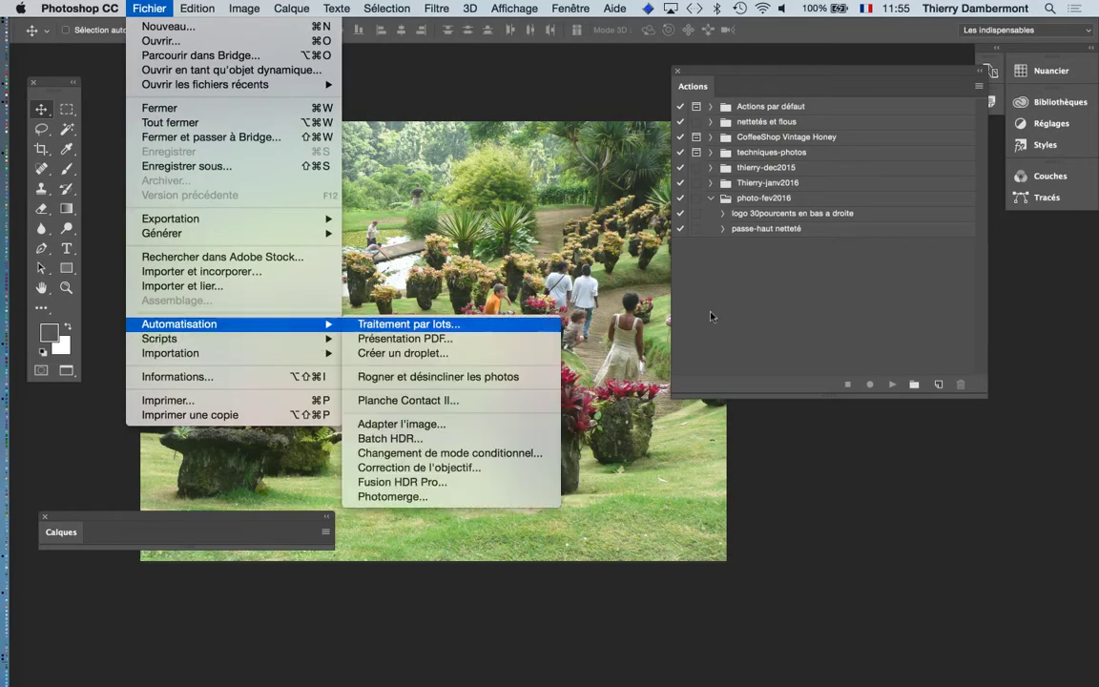
pyautogui.click(773, 291)
# Create a new action set named "ESA le75 mars2017"
pyautogui.moveTo(763, 77); pyautogui.dragTo(741, 72)
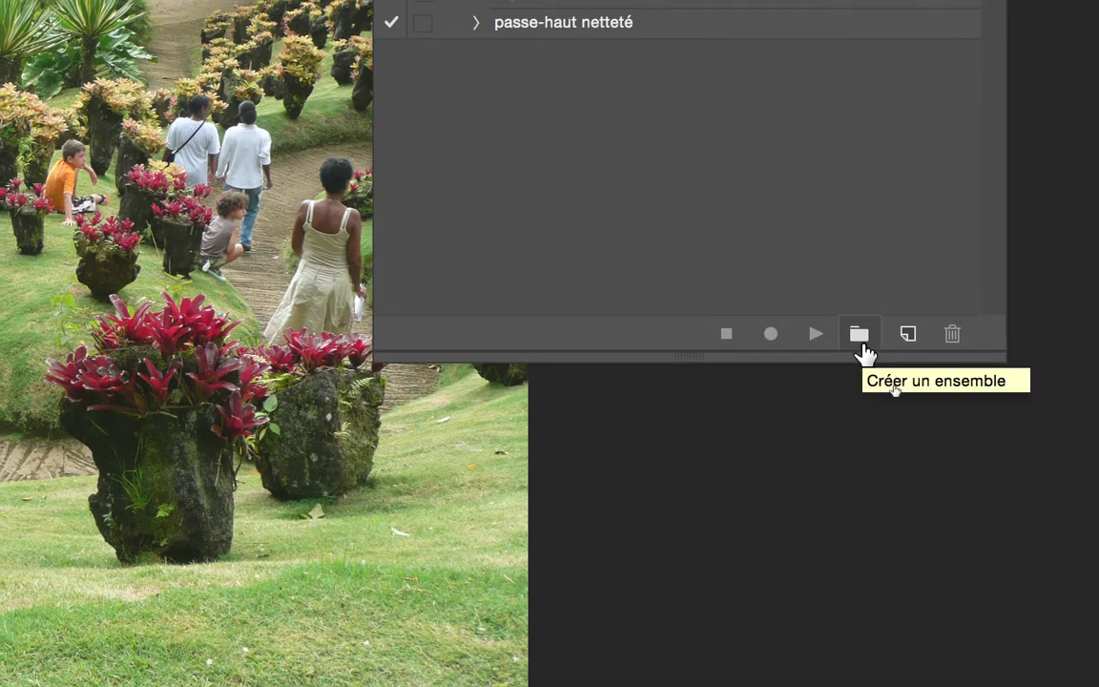
pyautogui.click(859, 336)
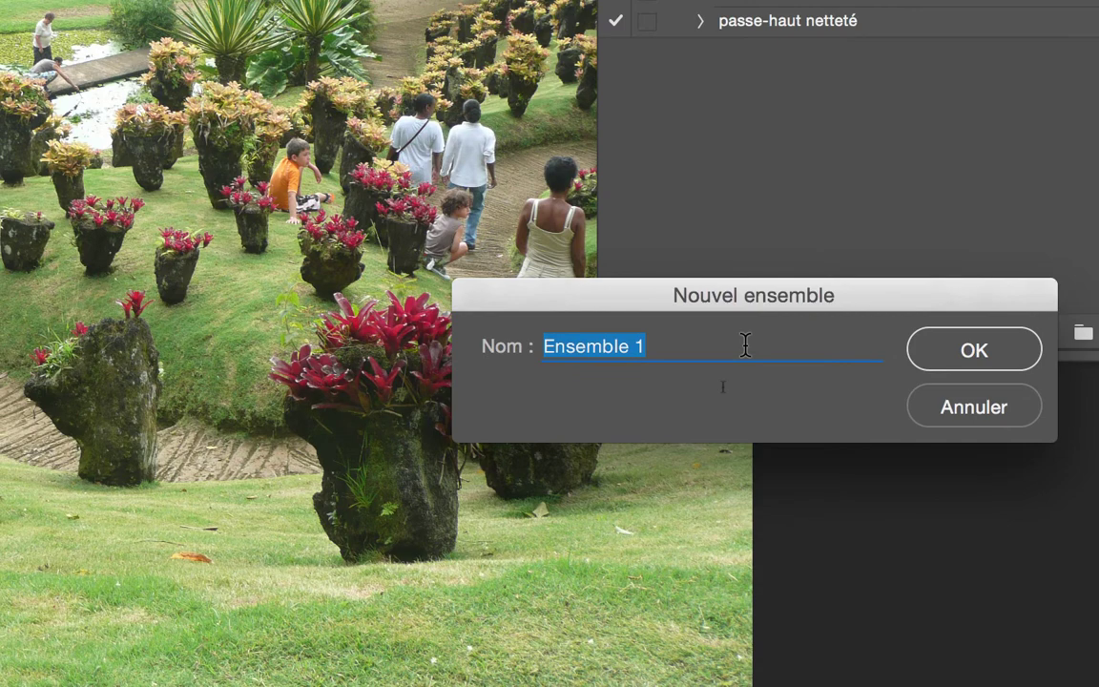
pyautogui.write('ESA')
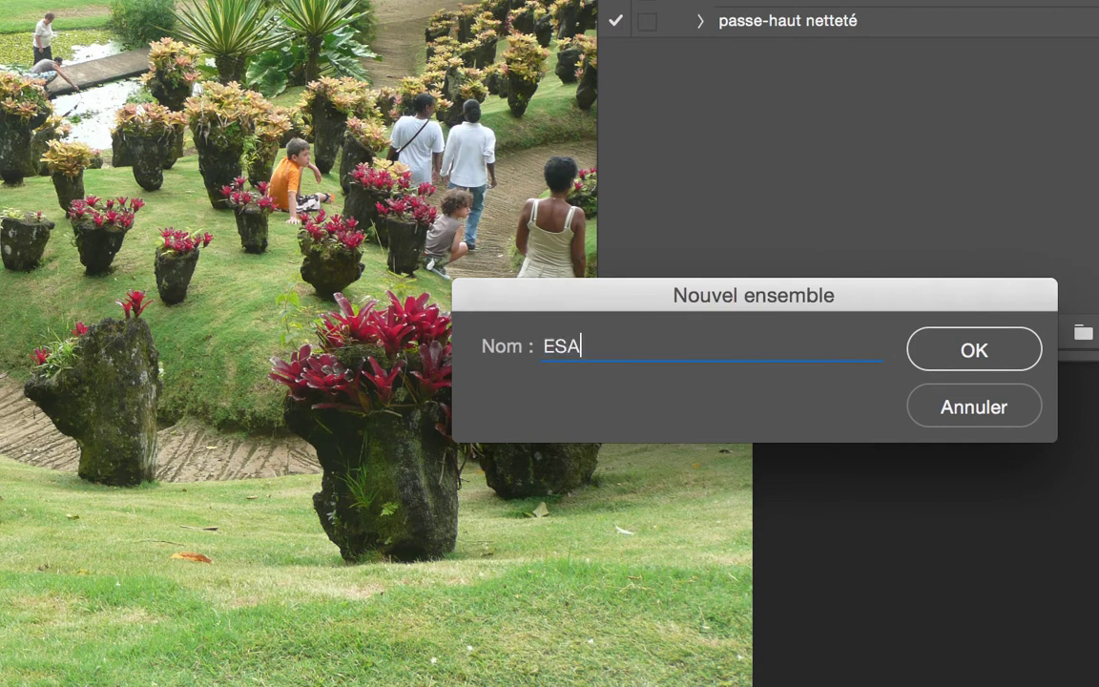
pyautogui.write(' le75 mars2017')
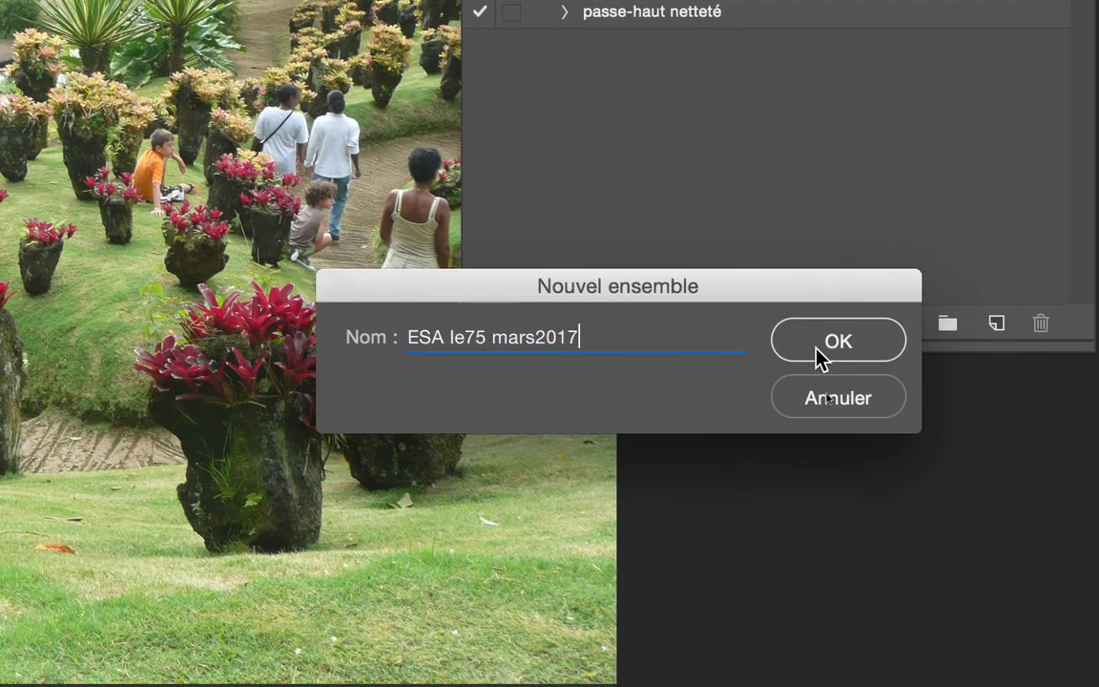
pyautogui.click(954, 367)
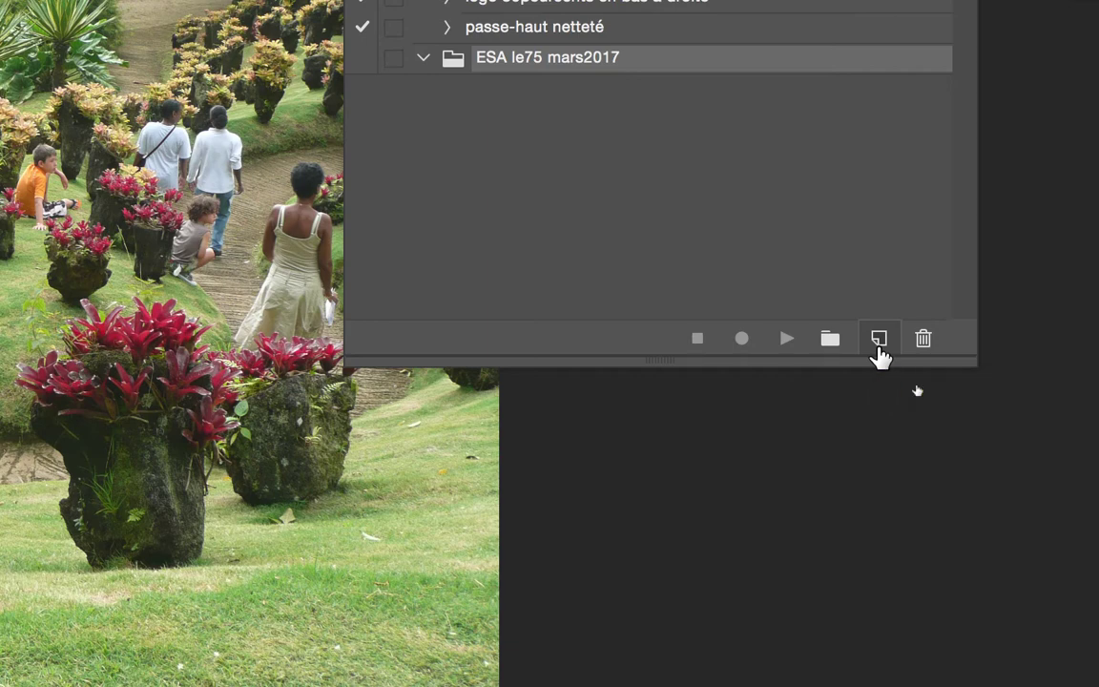
# Create an action named "accentuation par passe-haut" in the ESA le75 mars2017 set and start recording it
pyautogui.click(878, 342)
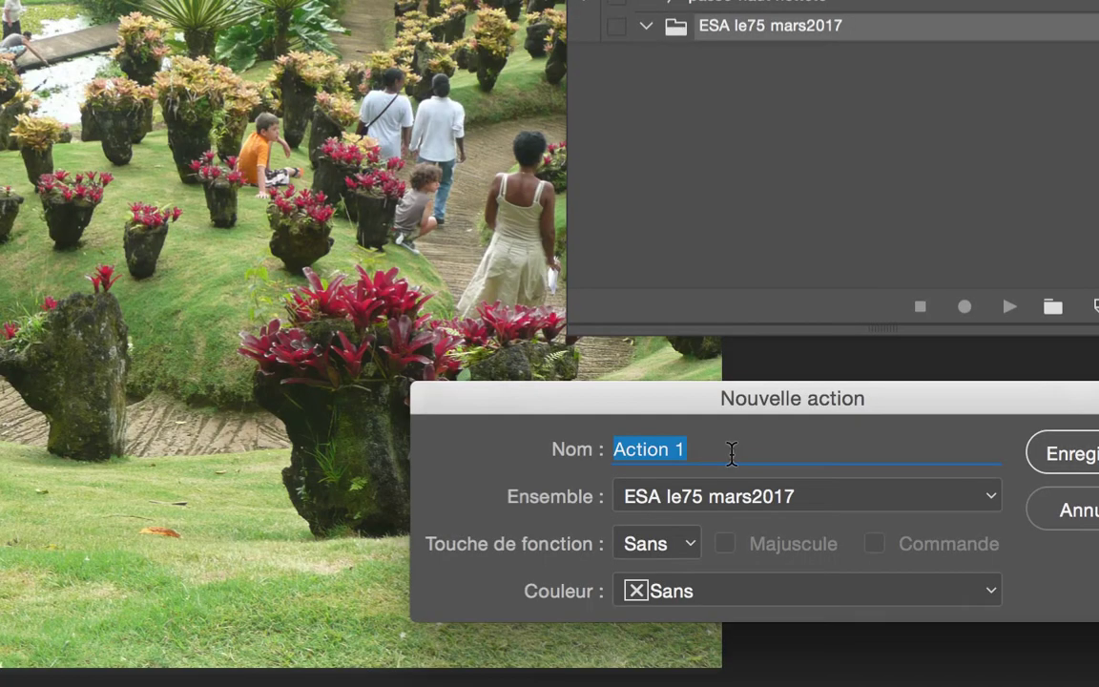
pyautogui.click(731, 454)
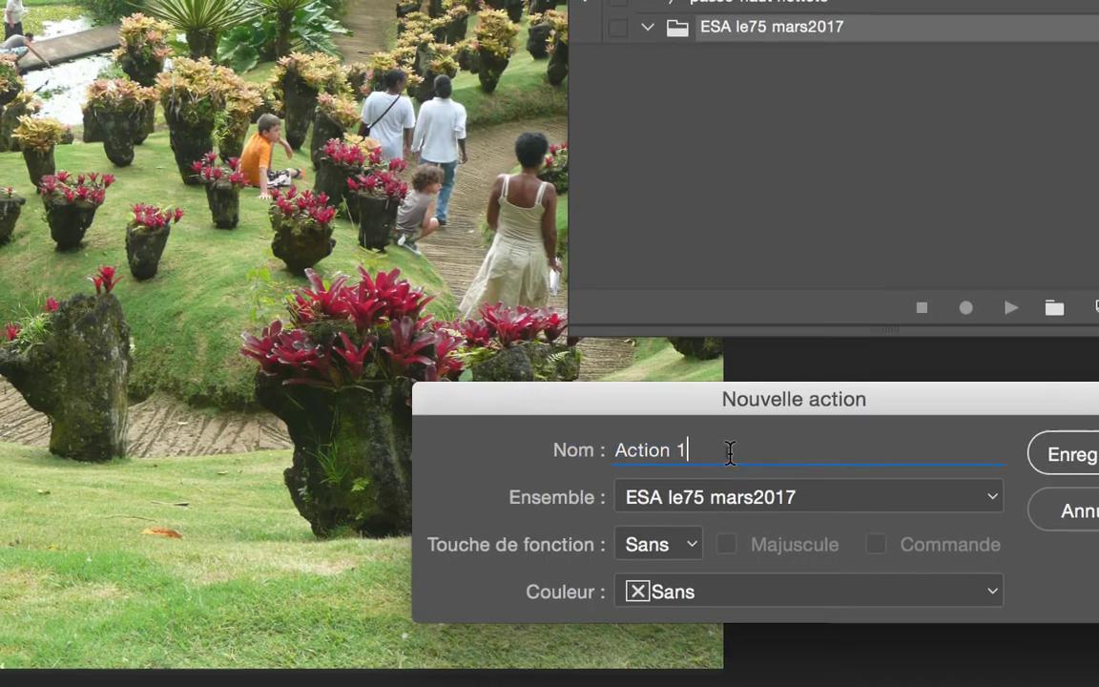
pyautogui.moveTo(731, 454); pyautogui.dragTo(663, 454)
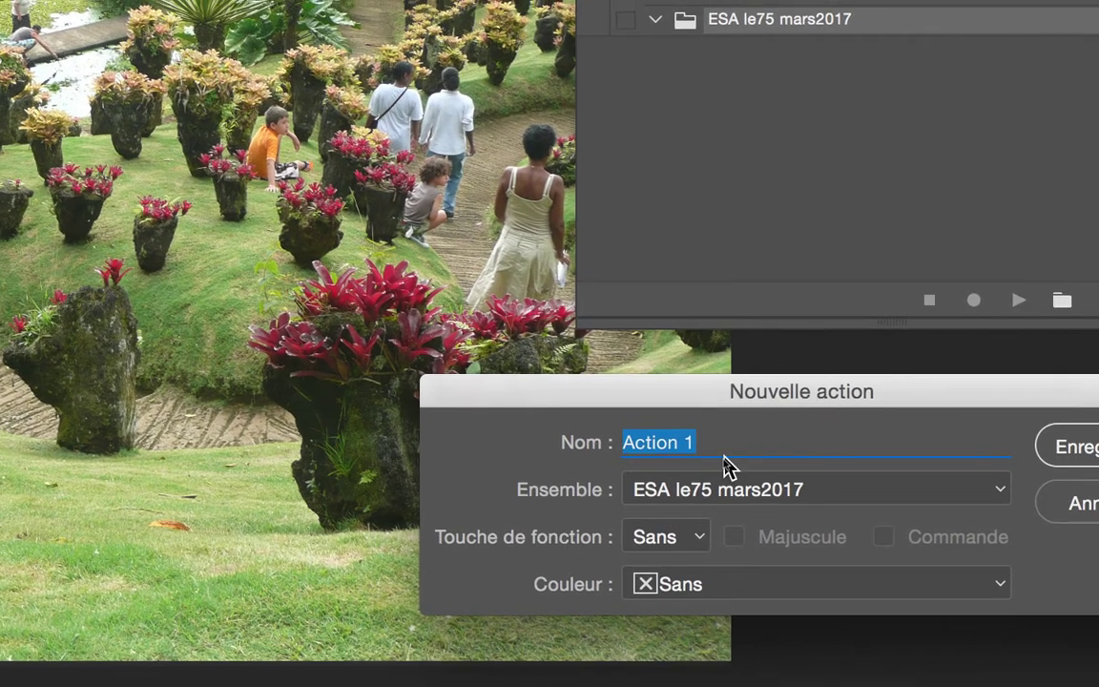
pyautogui.write('a')
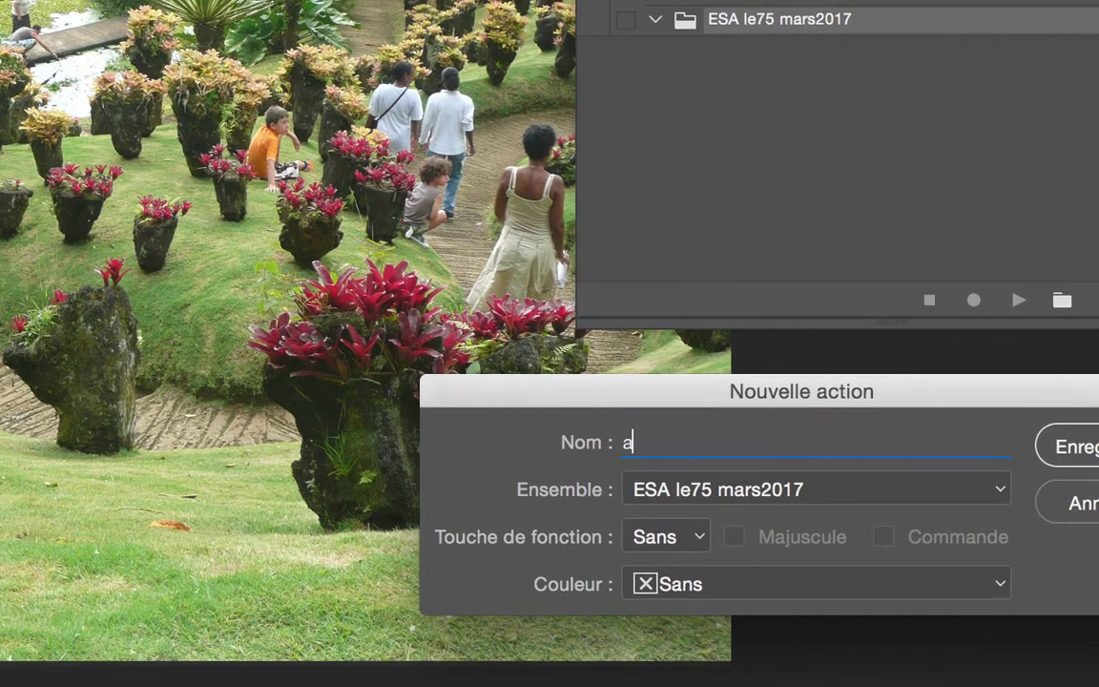
pyautogui.write('ccentuation pa')
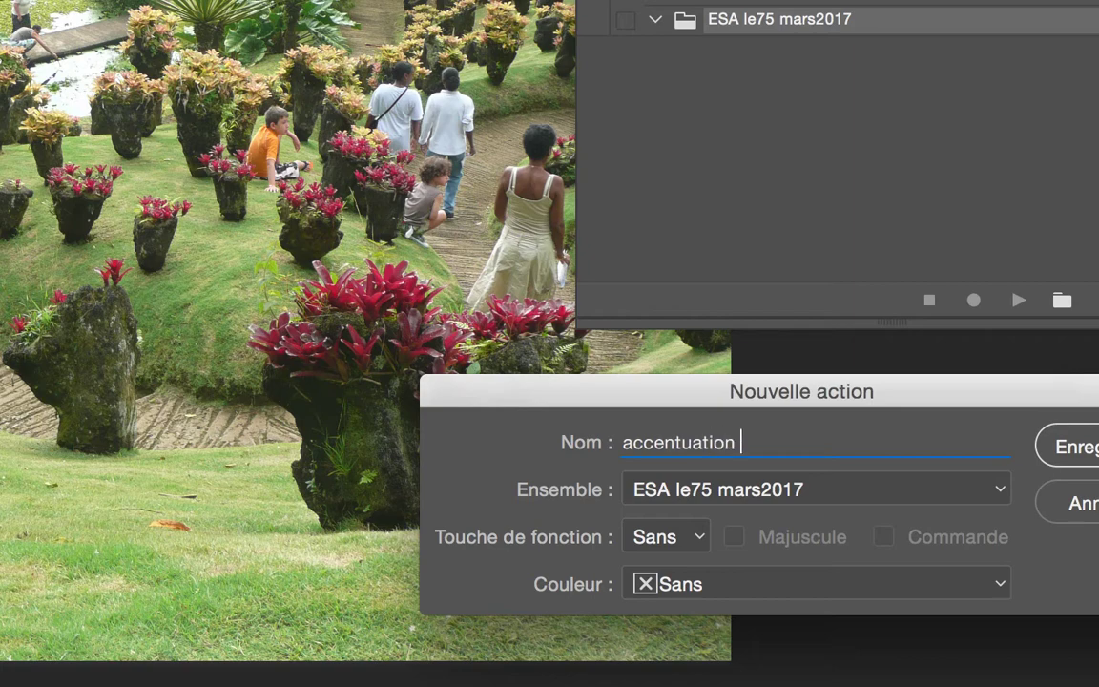
pyautogui.write('r passe-haut')
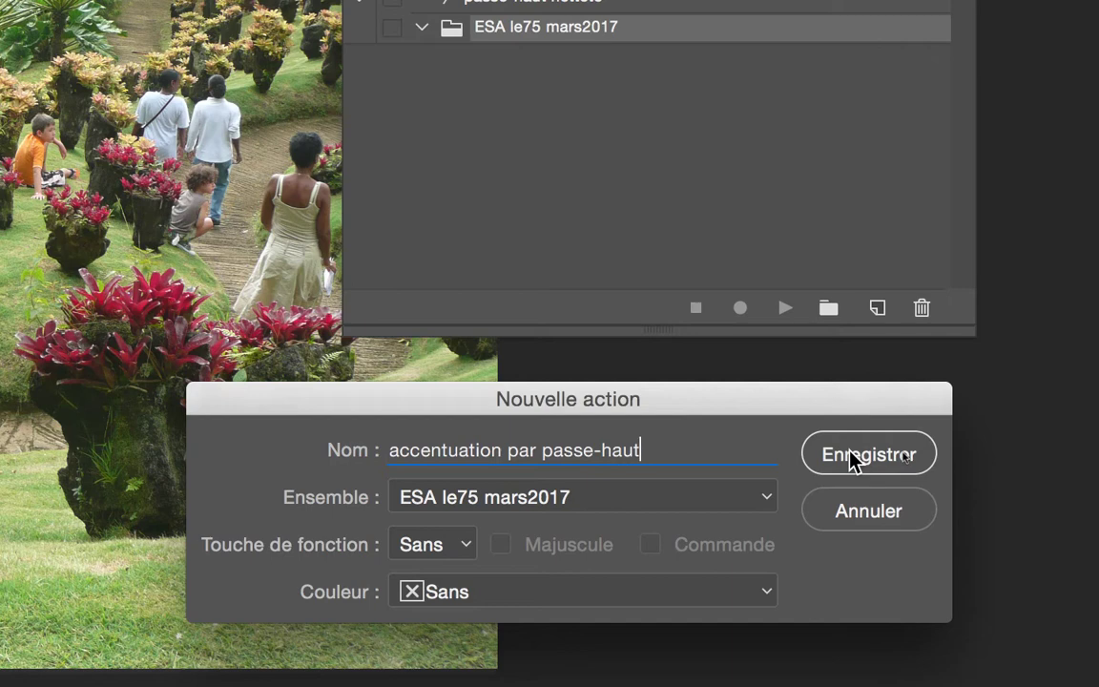
pyautogui.click(849, 454)
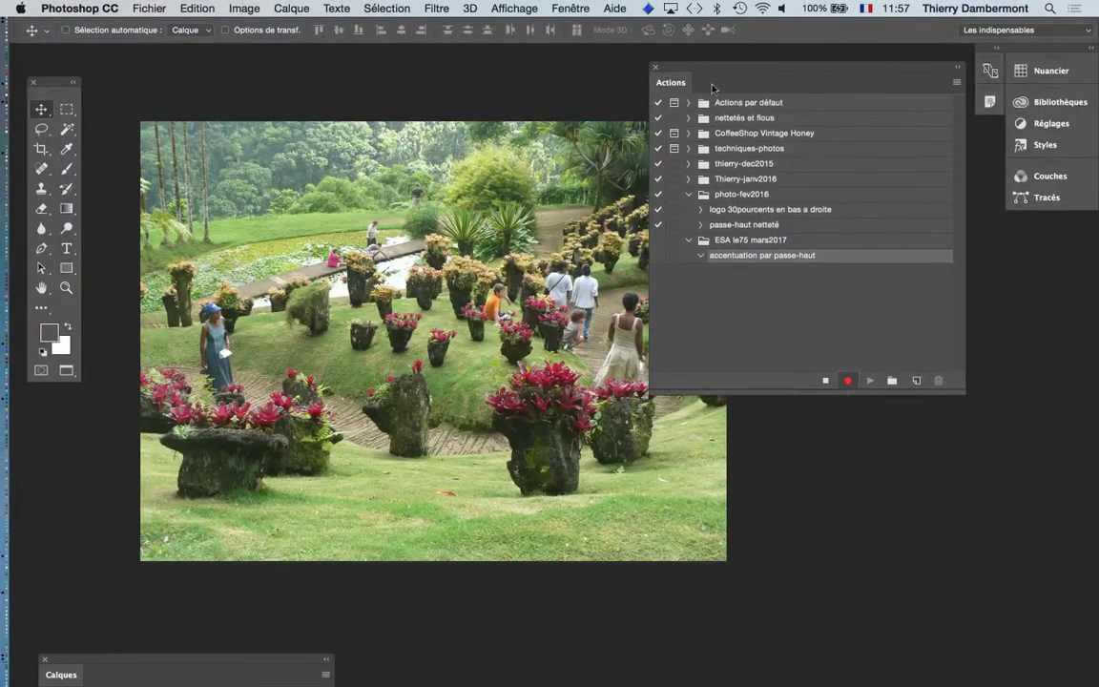
# Rearrange the workspace with the Actions panel low beside the image and a smaller Layers panel above it
pyautogui.moveTo(719, 67); pyautogui.dragTo(903, 367)
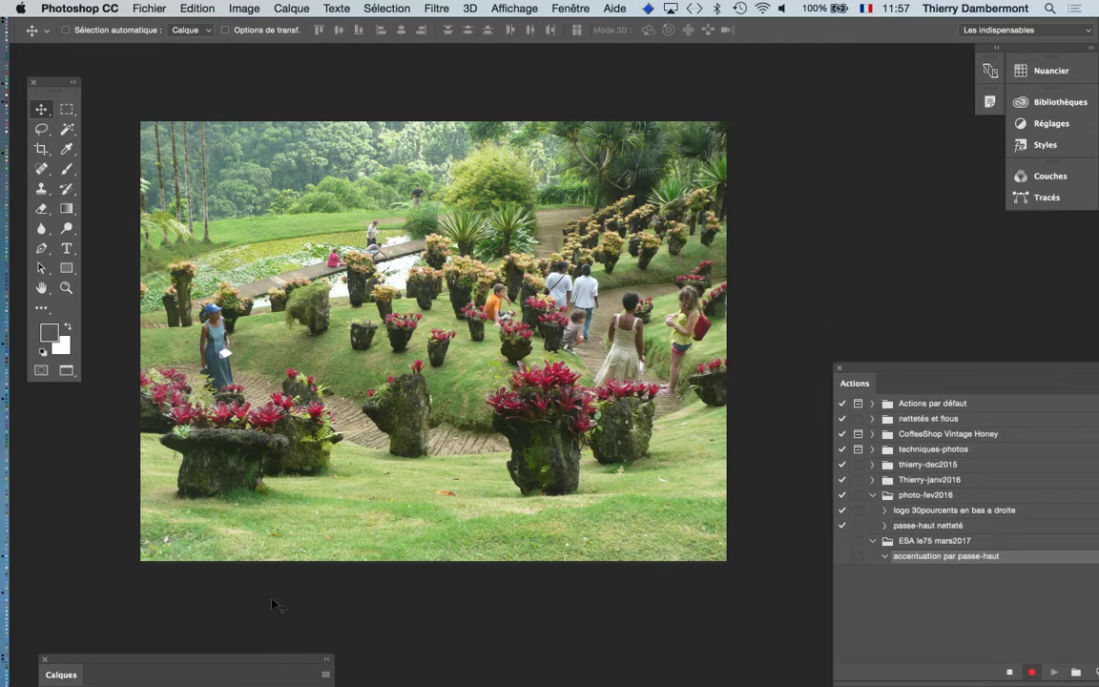
pyautogui.moveTo(255, 661); pyautogui.dragTo(720, 77)
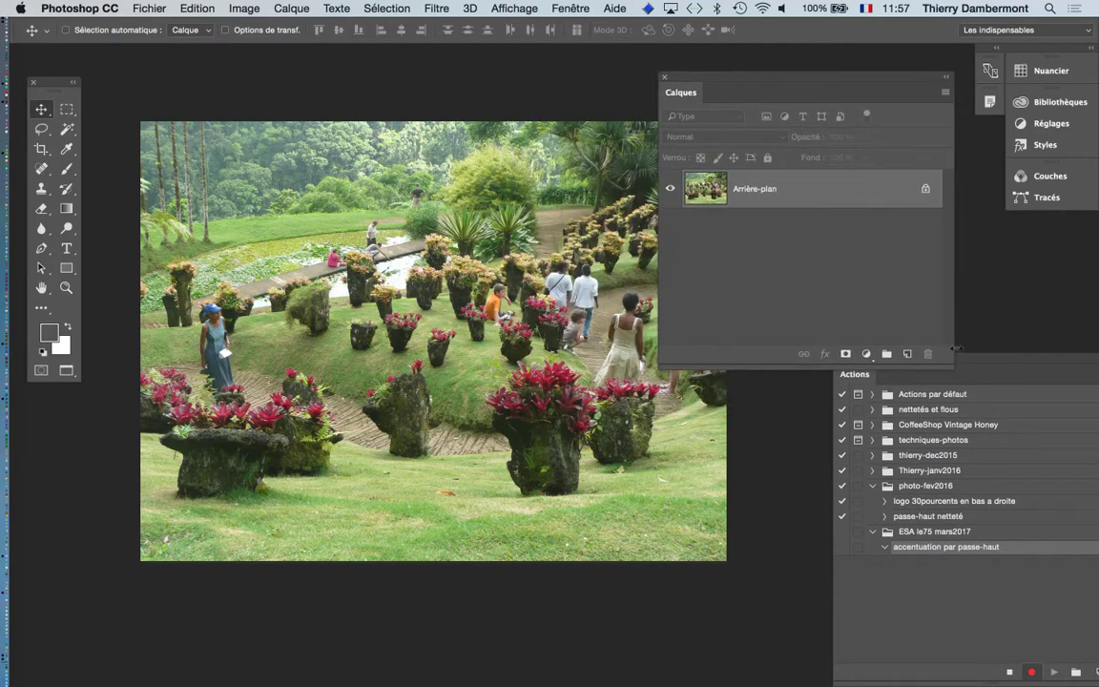
pyautogui.moveTo(950, 365); pyautogui.dragTo(932, 328)
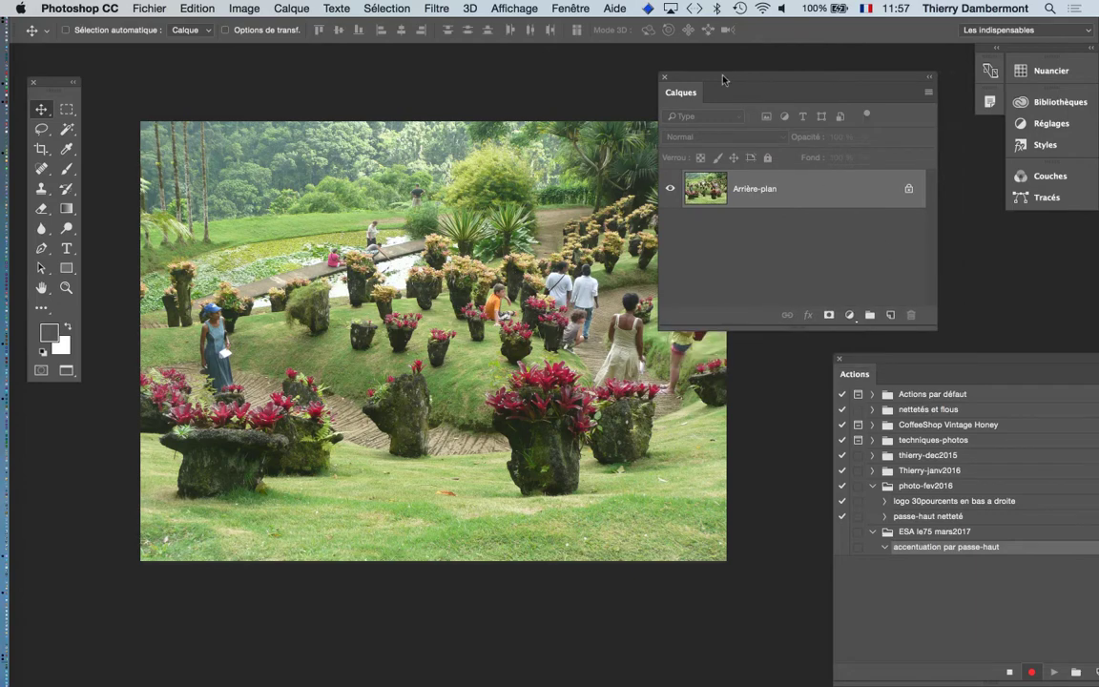
pyautogui.moveTo(650, 77); pyautogui.dragTo(568, 72)
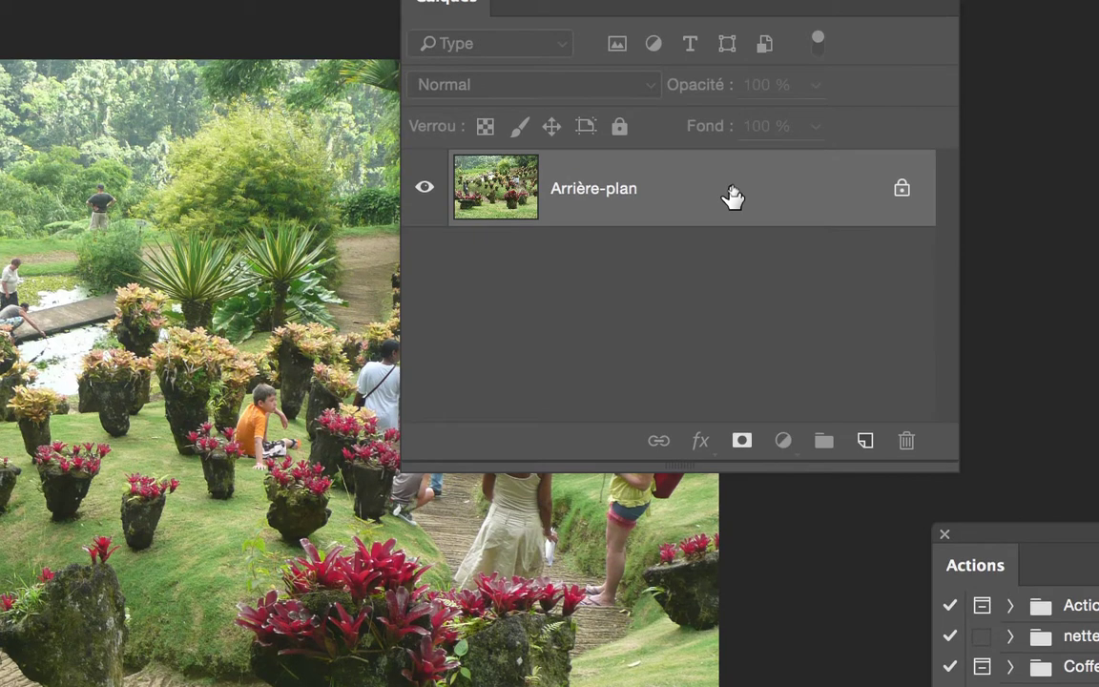
# Duplicate the Arrière-plan layer and convert the copy to a smart object
pyautogui.moveTo(736, 196); pyautogui.dragTo(872, 448)
pyautogui.moveTo(796, 305); pyautogui.dragTo(799, 312)
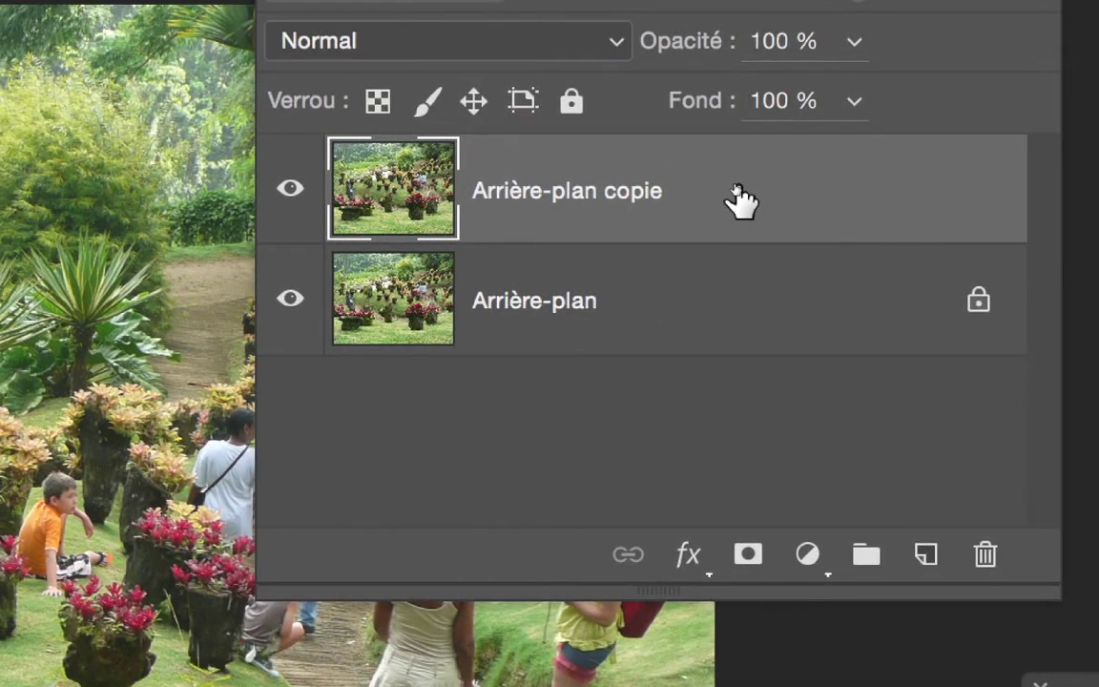
pyautogui.rightClick(740, 200)
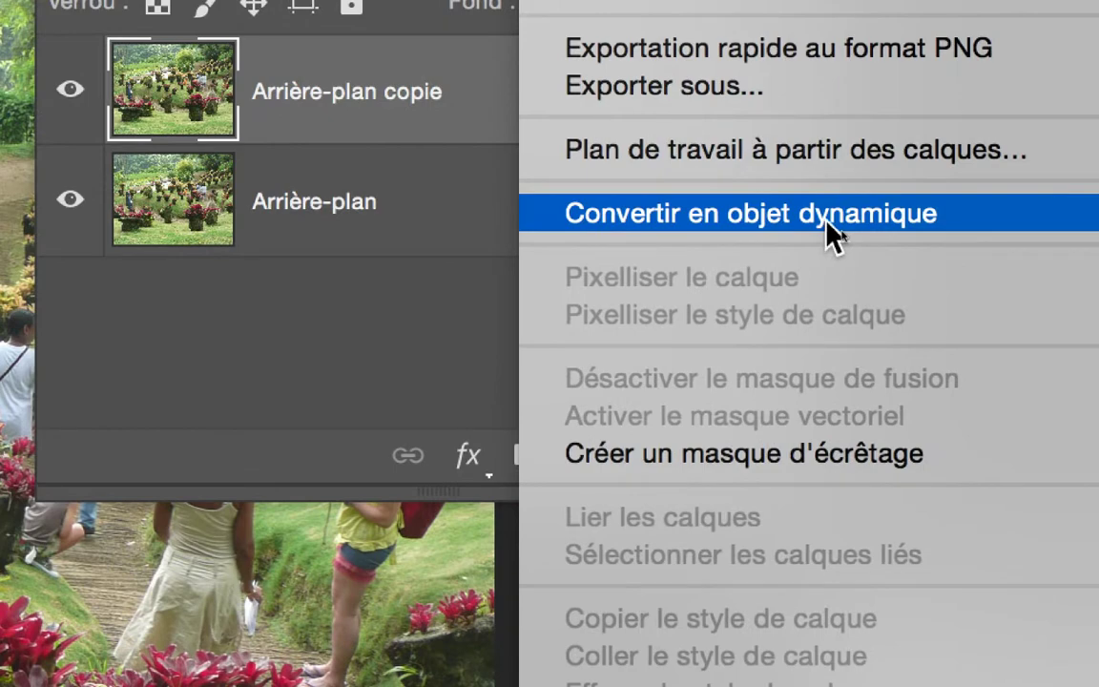
pyautogui.click(827, 222)
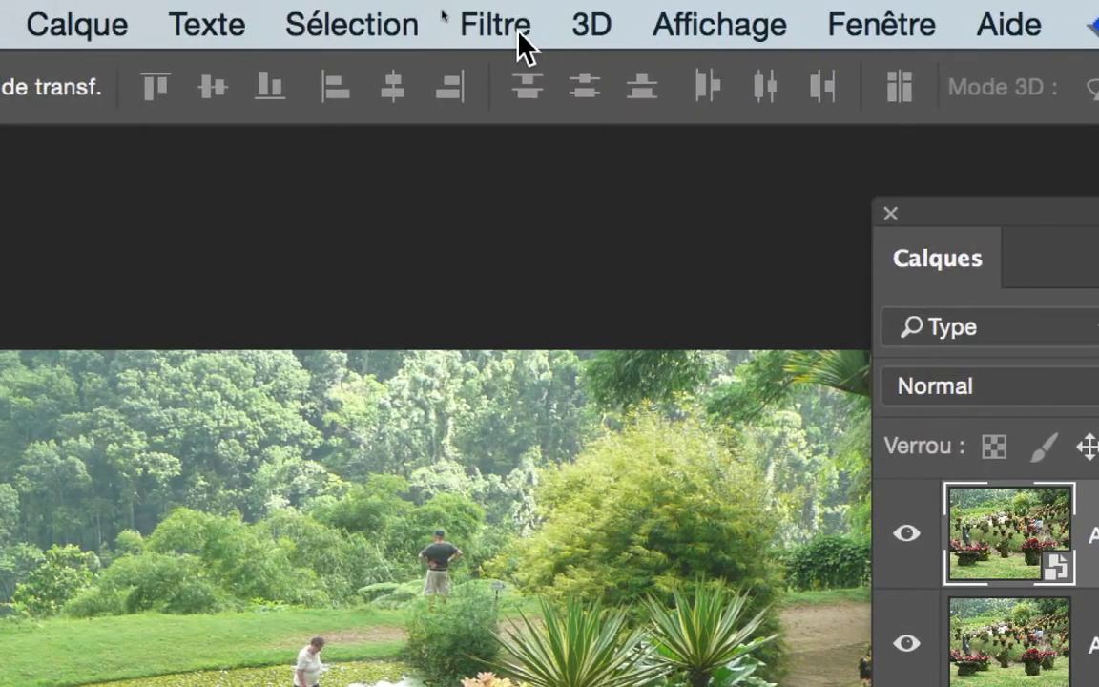
# Apply the Passe-haut filter with a radius of 3,4 pixels to the Arrière-plan copie smart object
pyautogui.click(519, 31)
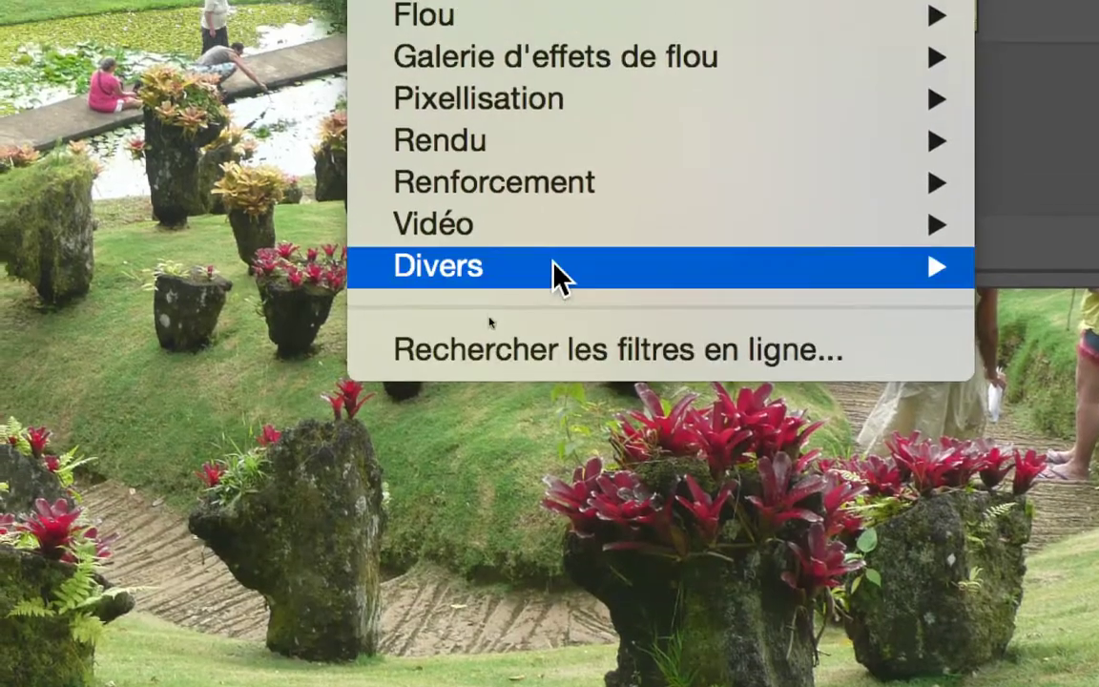
pyautogui.moveTo(665, 535)
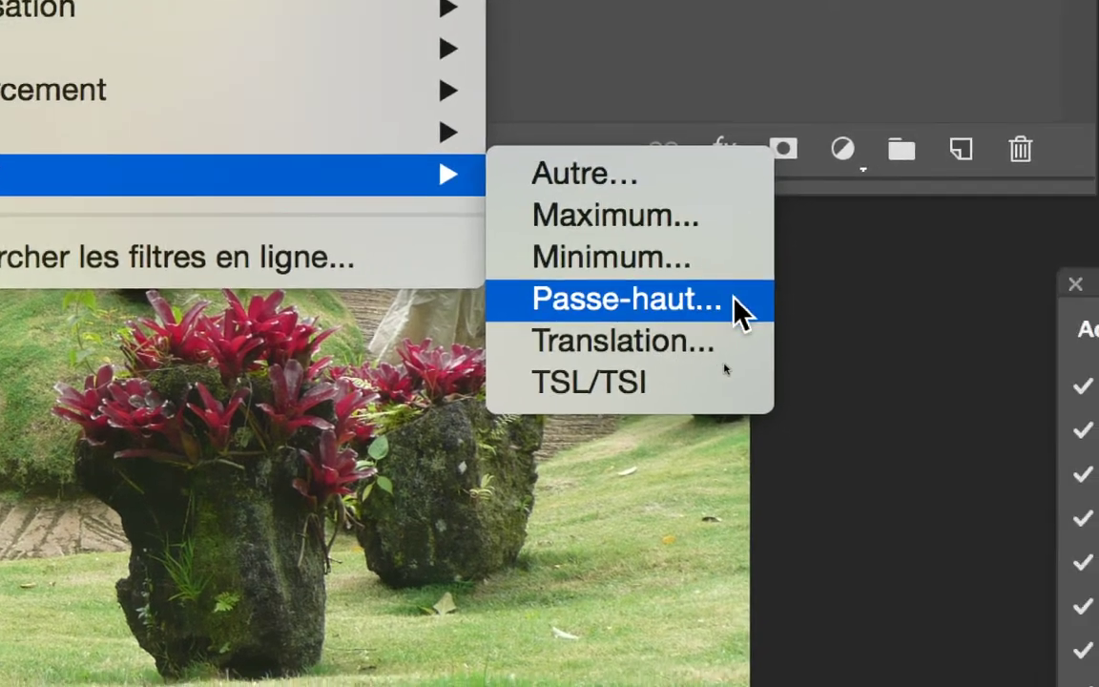
pyautogui.click(911, 389)
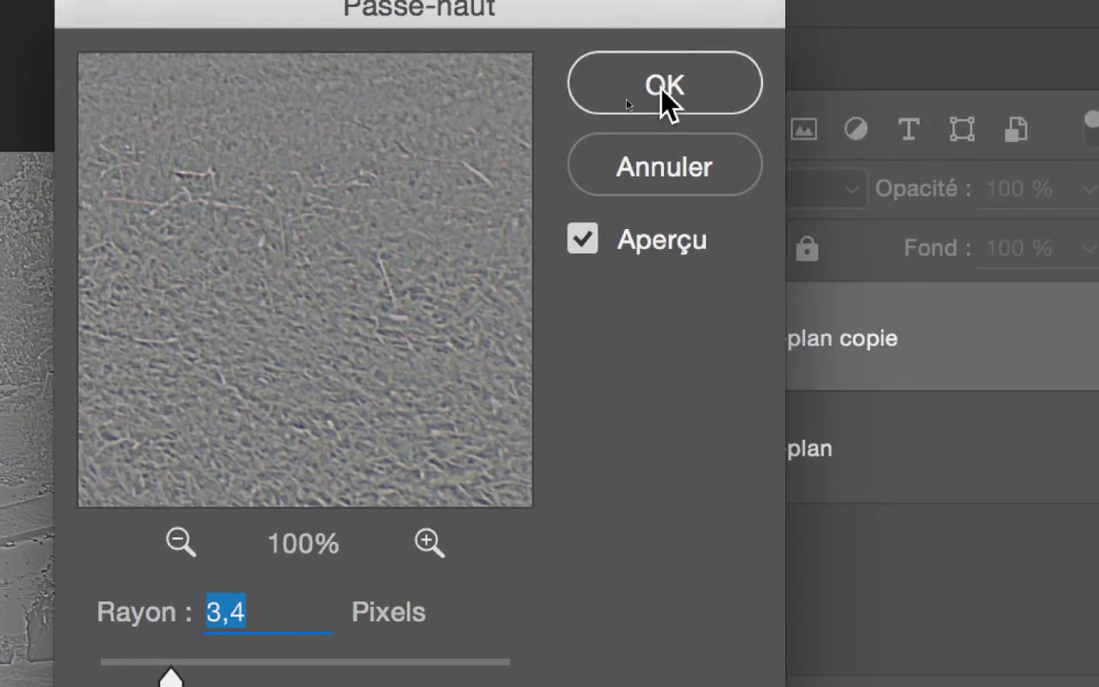
pyautogui.click(663, 81)
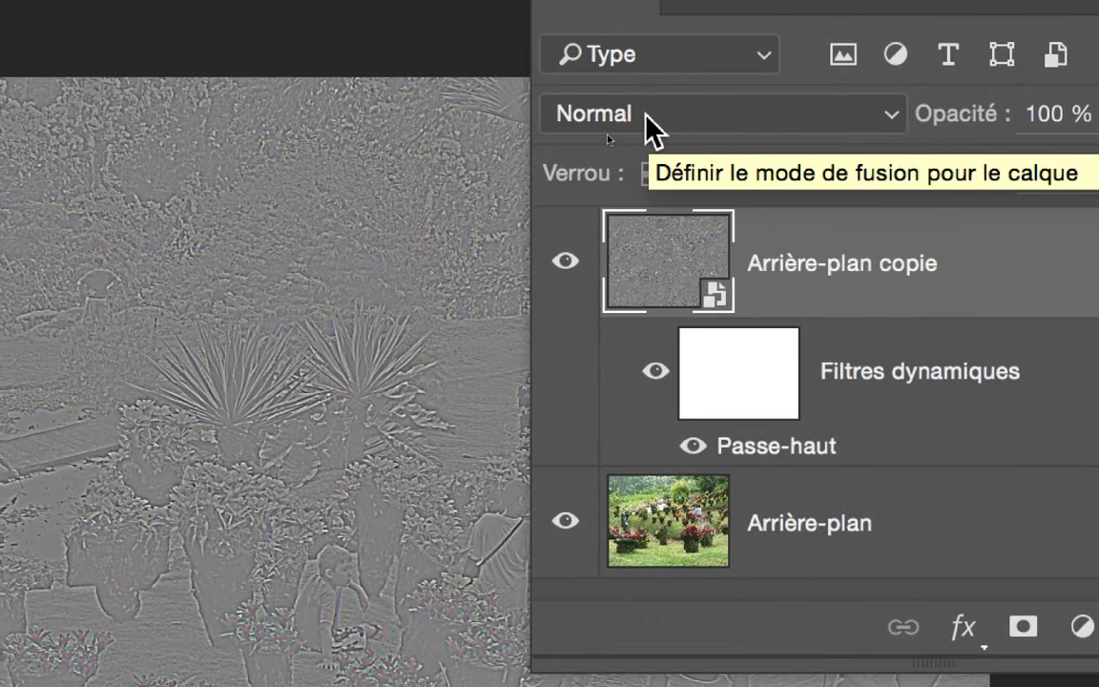
# Set the blend mode of Arrière-plan copie to Incrustation and stop recording the action
pyautogui.click(652, 124)
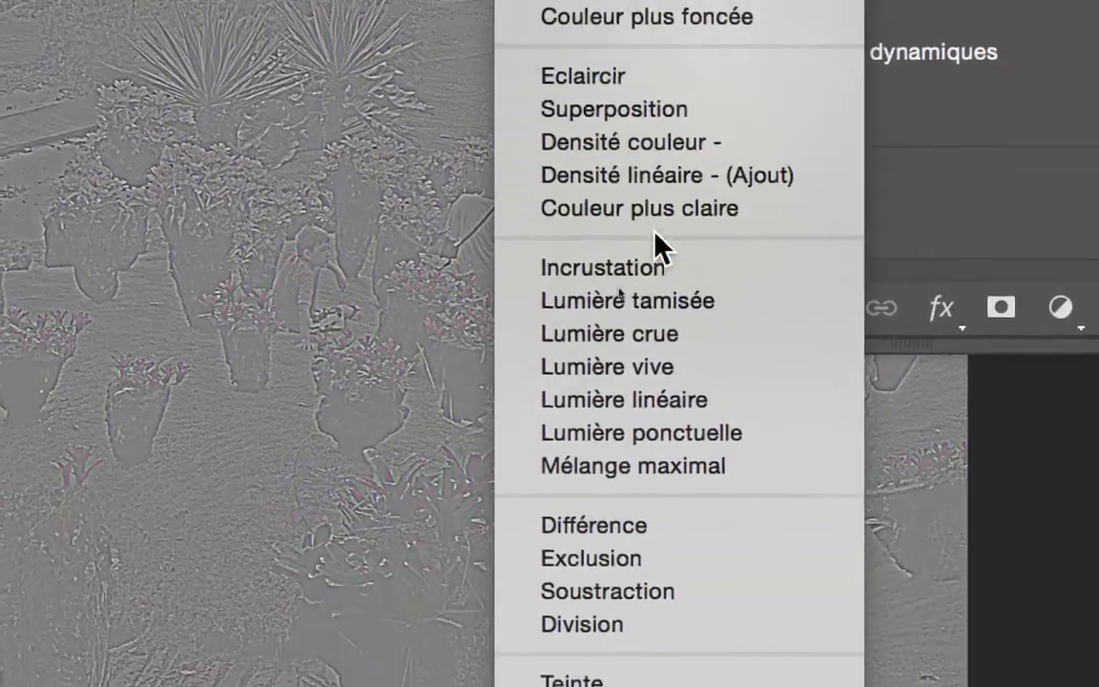
pyautogui.click(655, 267)
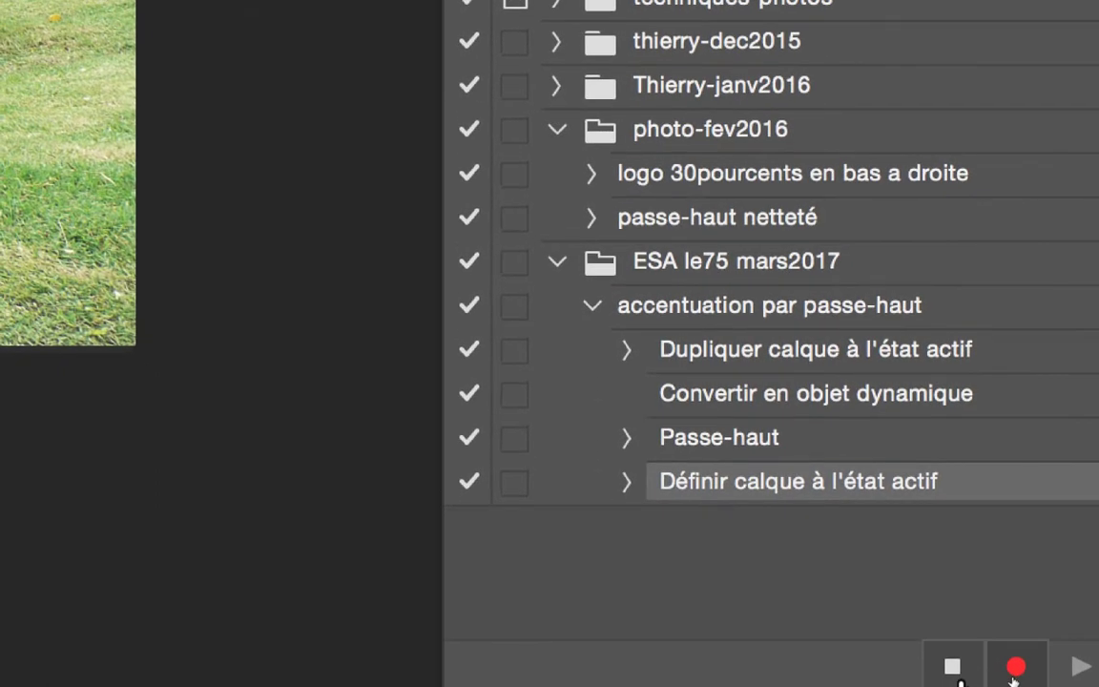
pyautogui.click(952, 668)
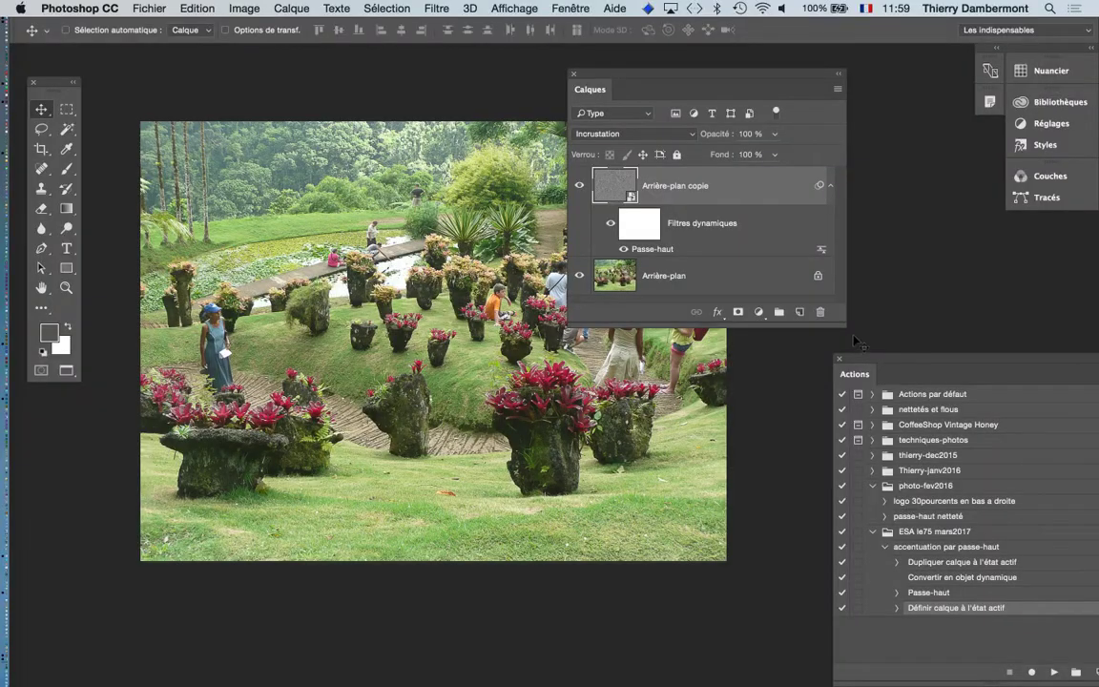
# Bring the Actions panel fully into view and move the Layers panel to the lower-left area of the image
pyautogui.moveTo(876, 361); pyautogui.dragTo(792, 263)
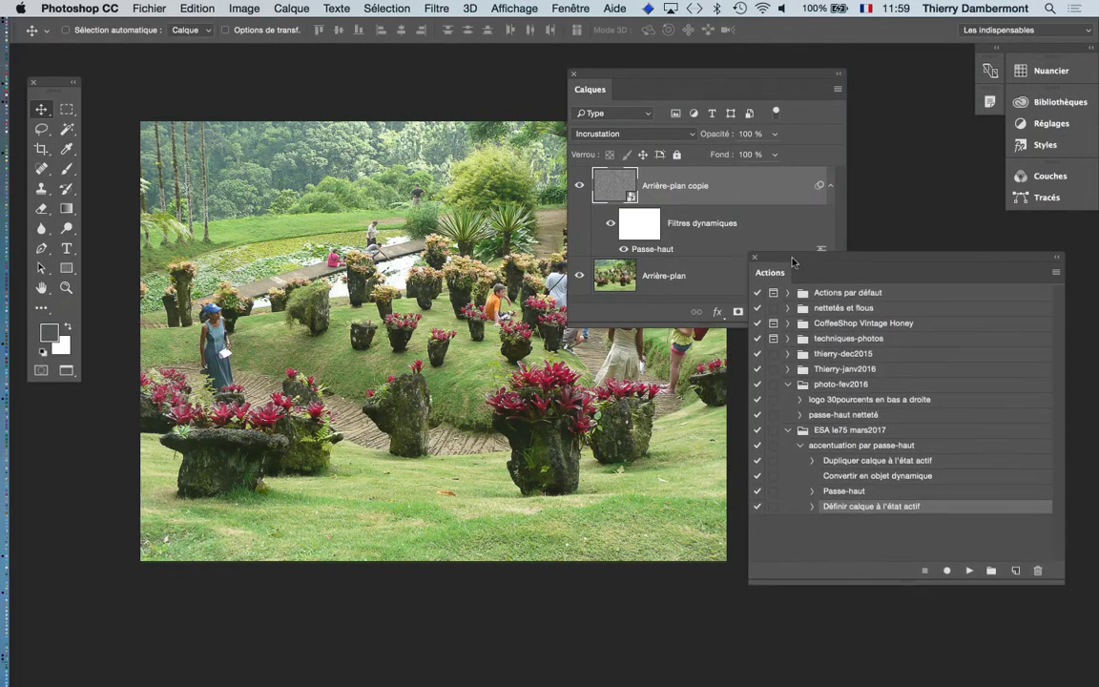
pyautogui.moveTo(728, 76); pyautogui.dragTo(223, 406)
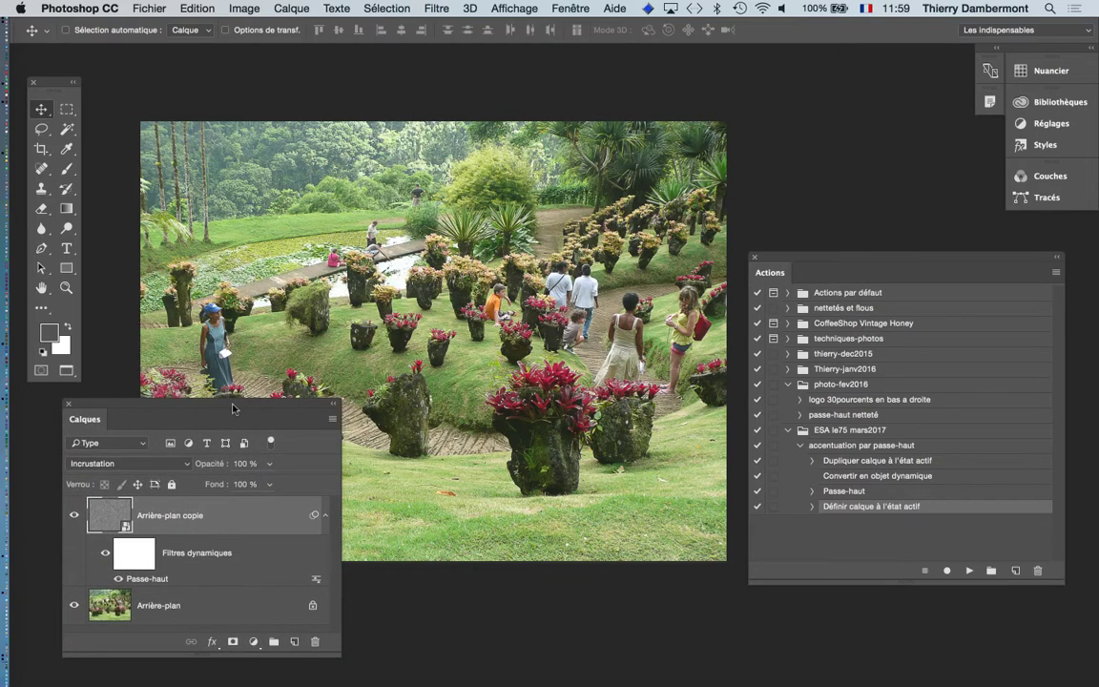
# Switch to Finder and show the folder "accentuation des détails par passe-haut" in a new, widened window
pyautogui.press('super+Tab')
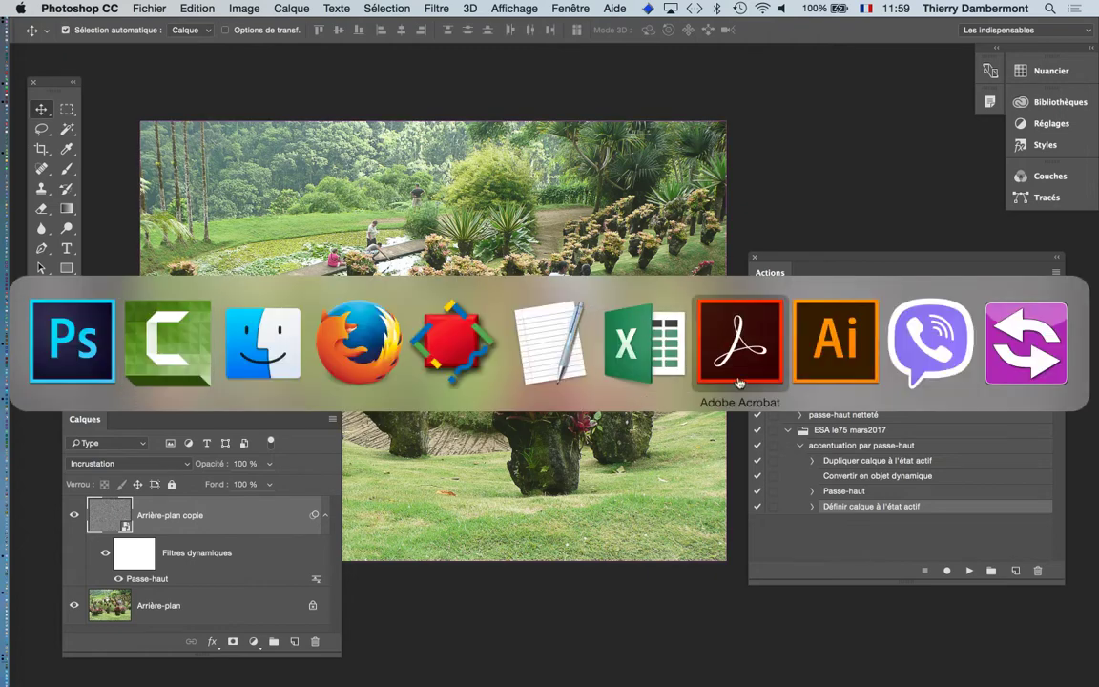
pyautogui.press('super+Tab')
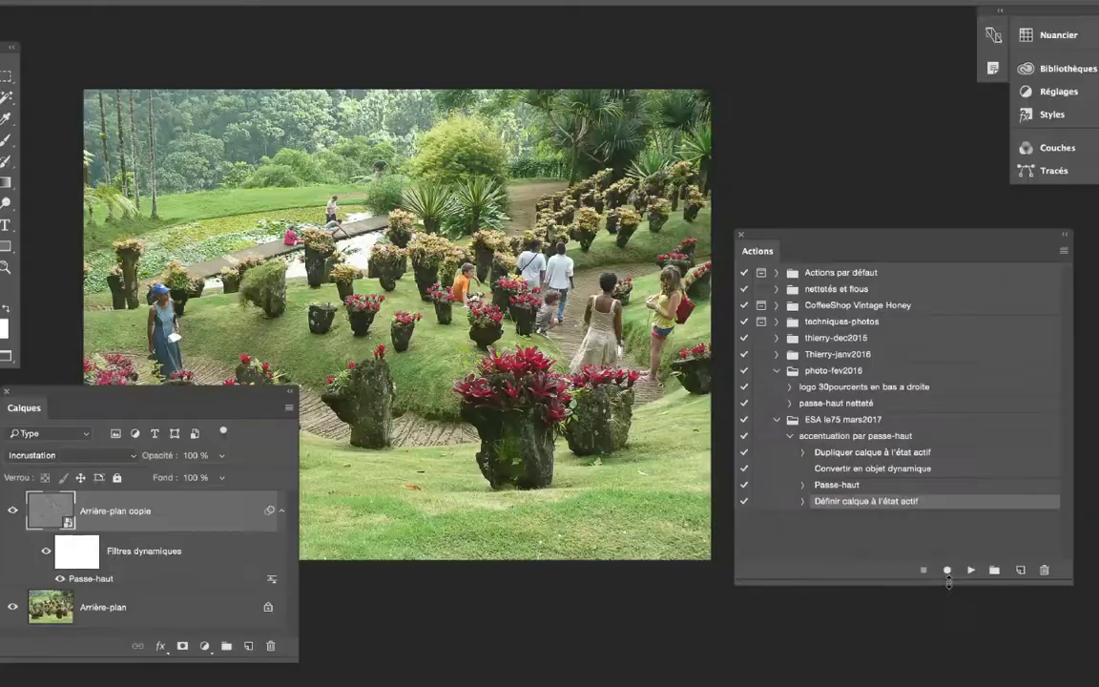
pyautogui.press('super+Tab')
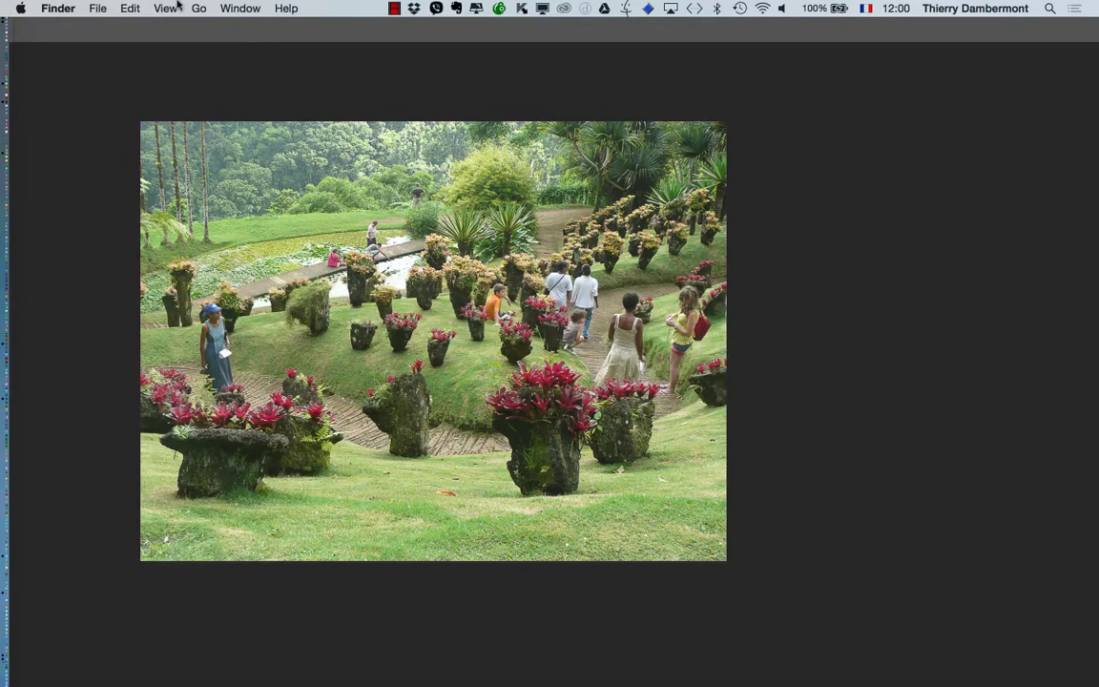
pyautogui.click(98, 8)
pyautogui.click(91, 31)
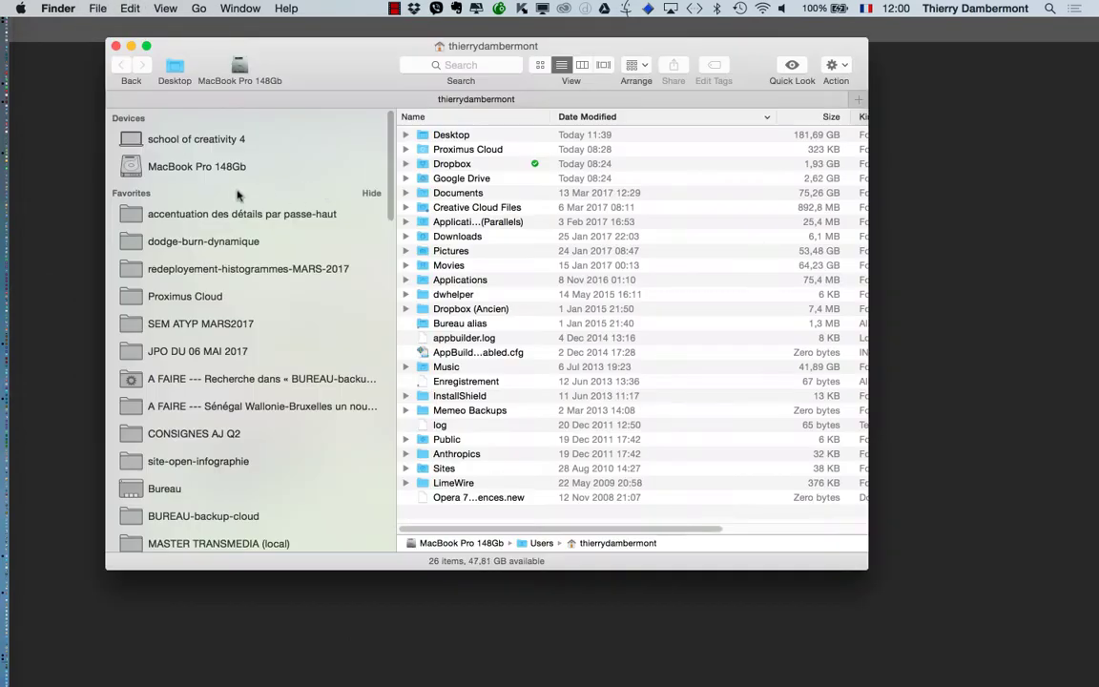
pyautogui.click(184, 217)
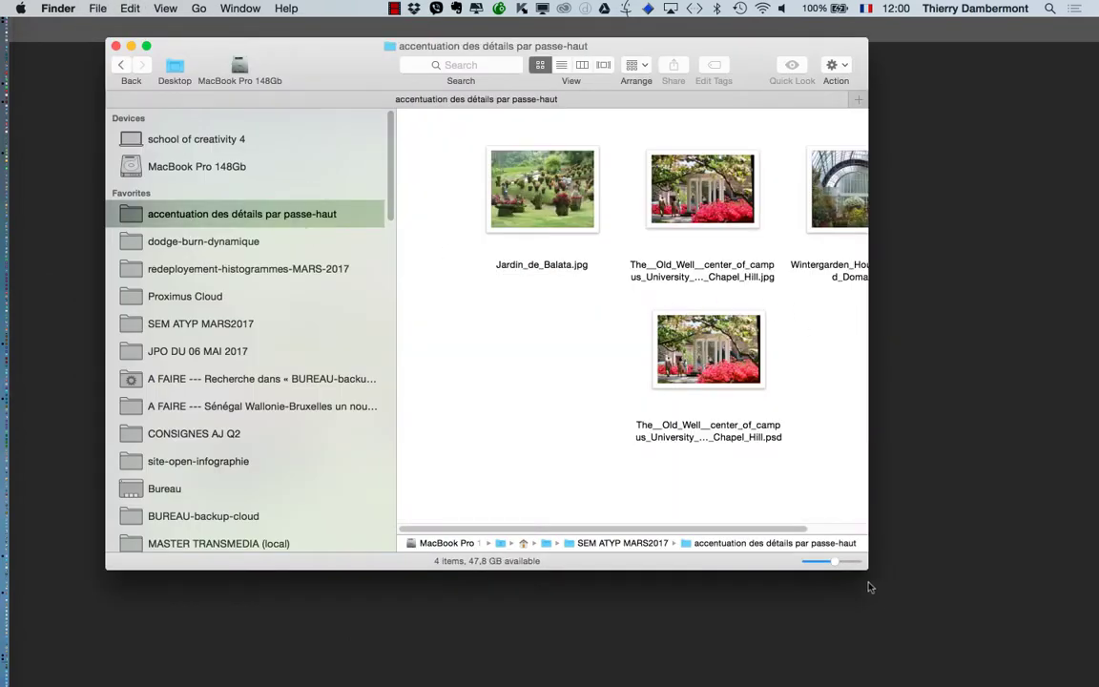
pyautogui.moveTo(867, 573); pyautogui.dragTo(1047, 550)
# Open Wintergarden_House_In_Auckland_Domain.jpg in Photoshop CC 2017 without colour management and activate the Move tool
pyautogui.click(876, 215)
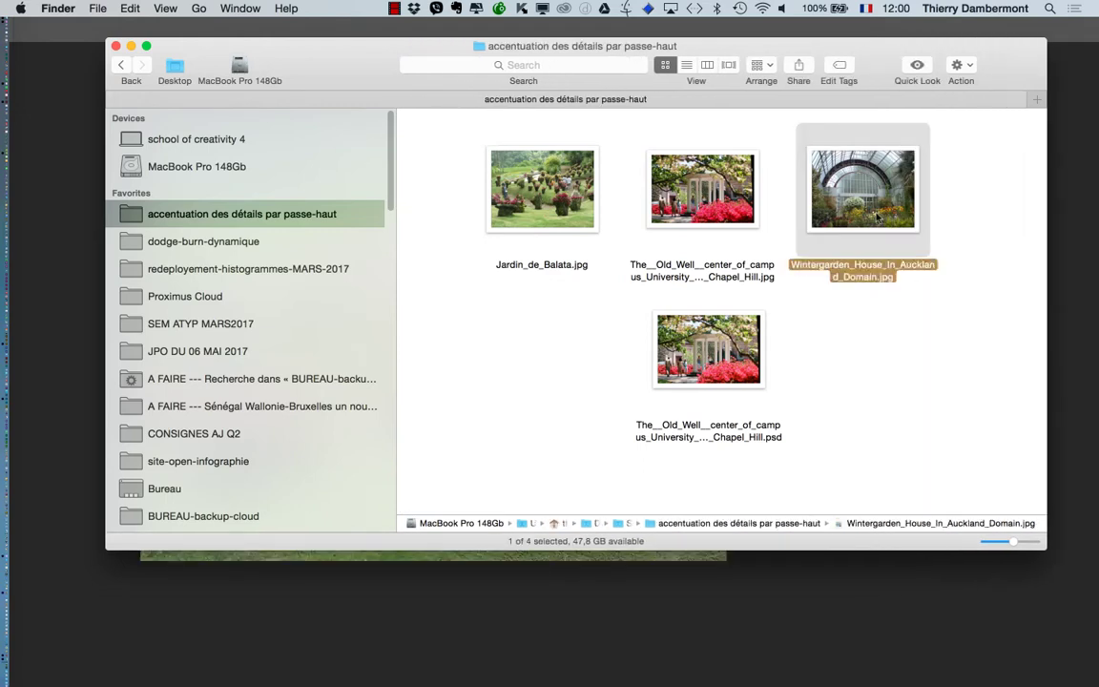
pyautogui.moveTo(869, 205); pyautogui.dragTo(36, 401)
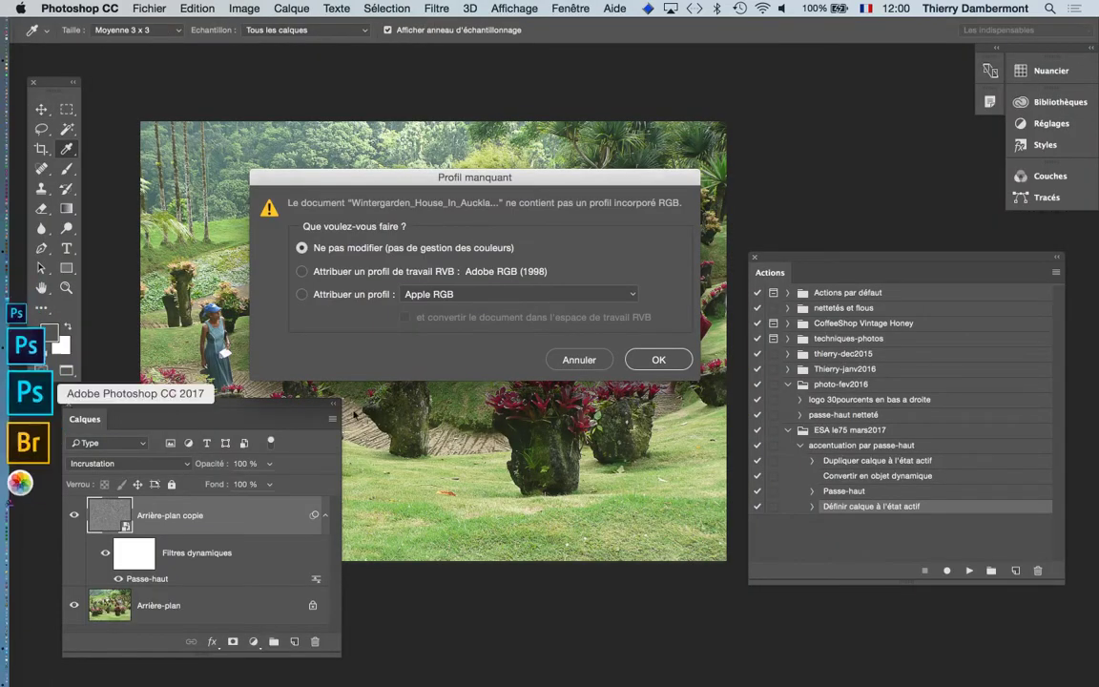
pyautogui.click(638, 366)
pyautogui.press('v')
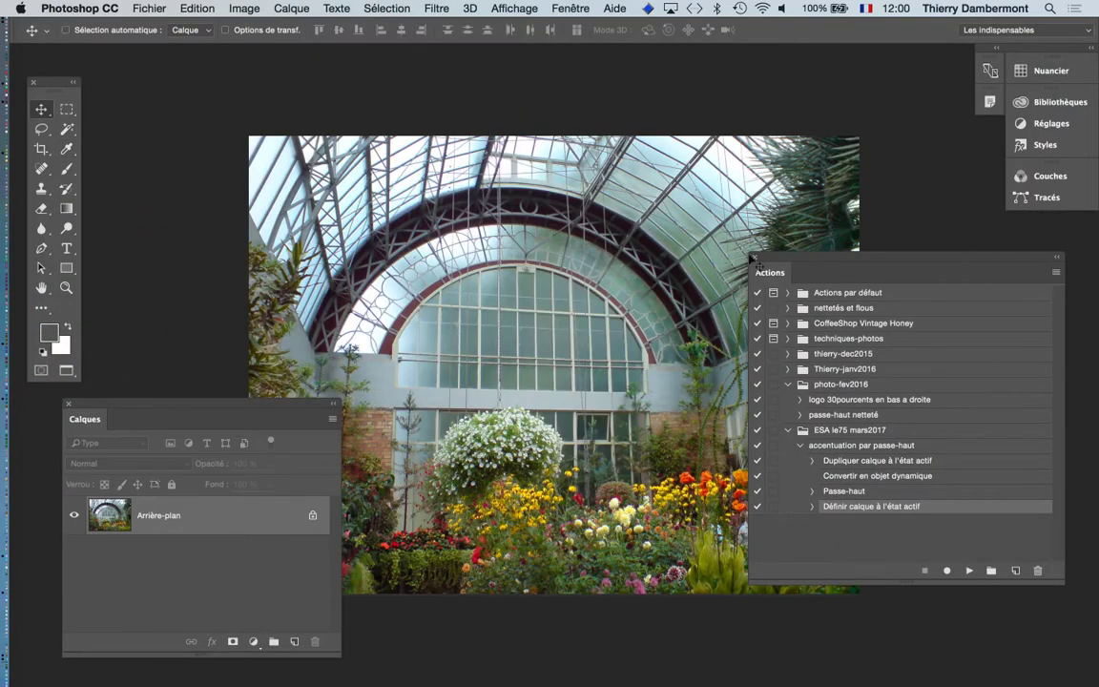
# Reduce and reposition the winter garden image, and place the Layers panel between it and the Actions panel
pyautogui.moveTo(514, 280); pyautogui.dragTo(462, 223)
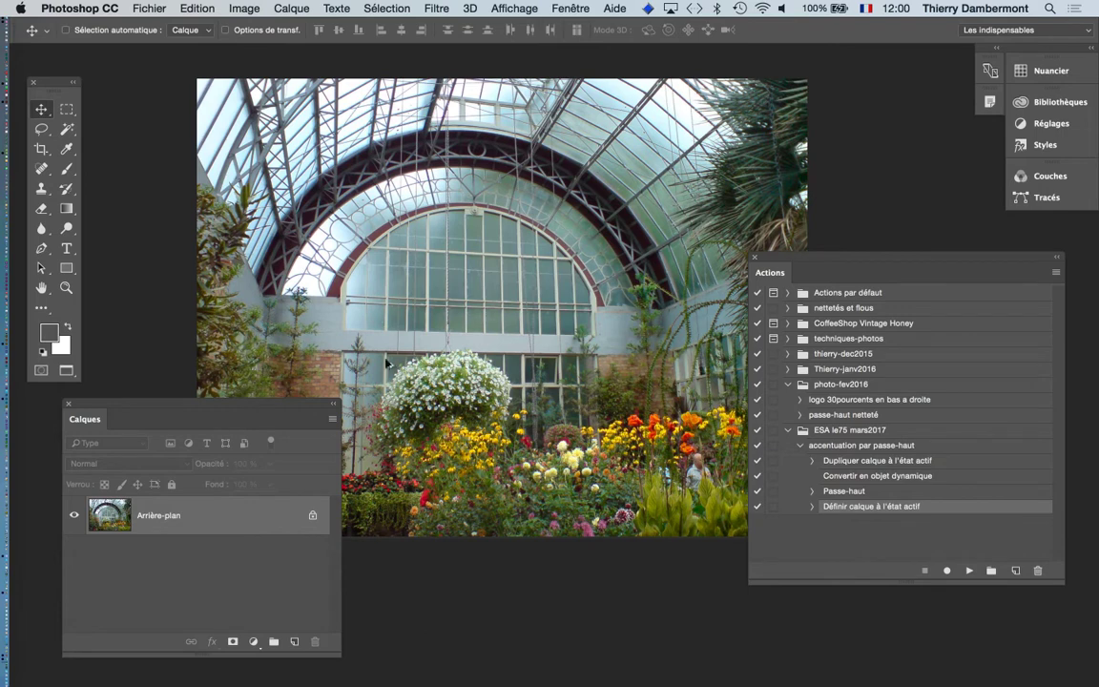
pyautogui.press('super+minus')
pyautogui.moveTo(411, 288); pyautogui.dragTo(255, 218)
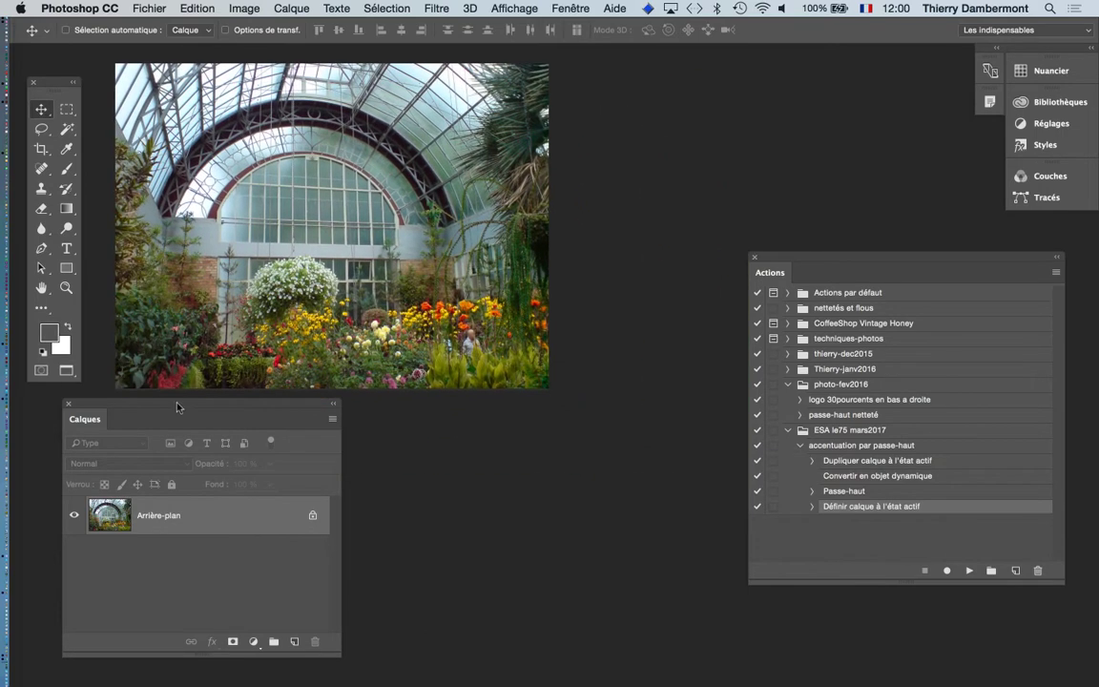
pyautogui.moveTo(198, 405); pyautogui.dragTo(555, 200)
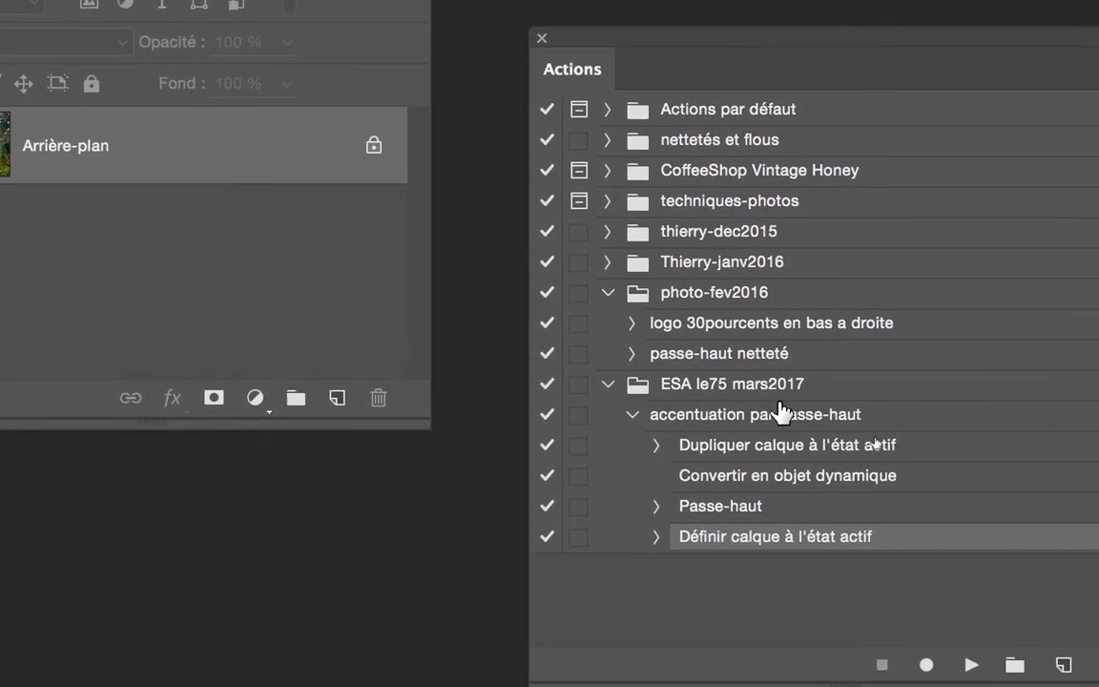
# Play the "accentuation par passe-haut" action from the ESA le75 mars2017 set on the winter garden photo
pyautogui.click(830, 392)
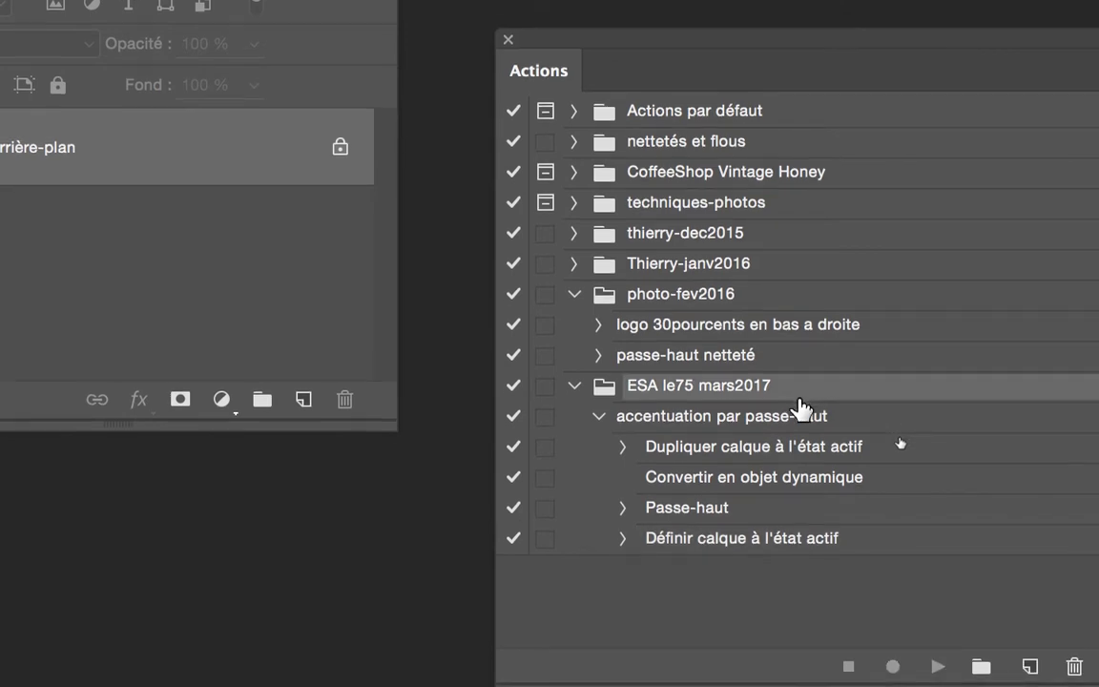
pyautogui.click(792, 423)
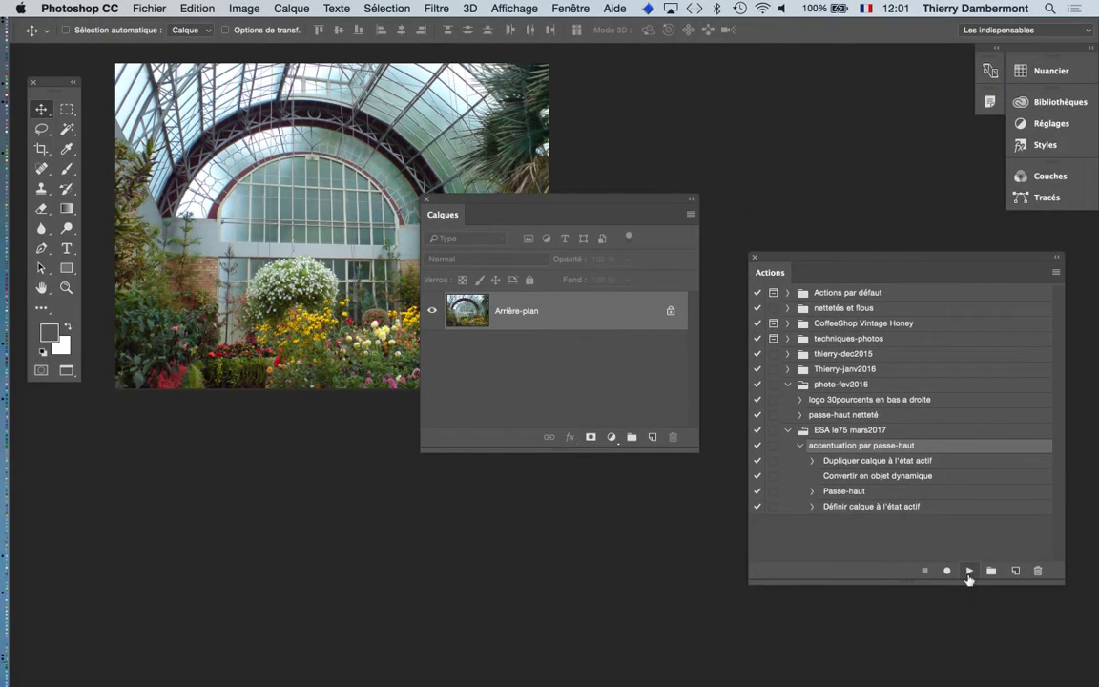
pyautogui.click(969, 572)
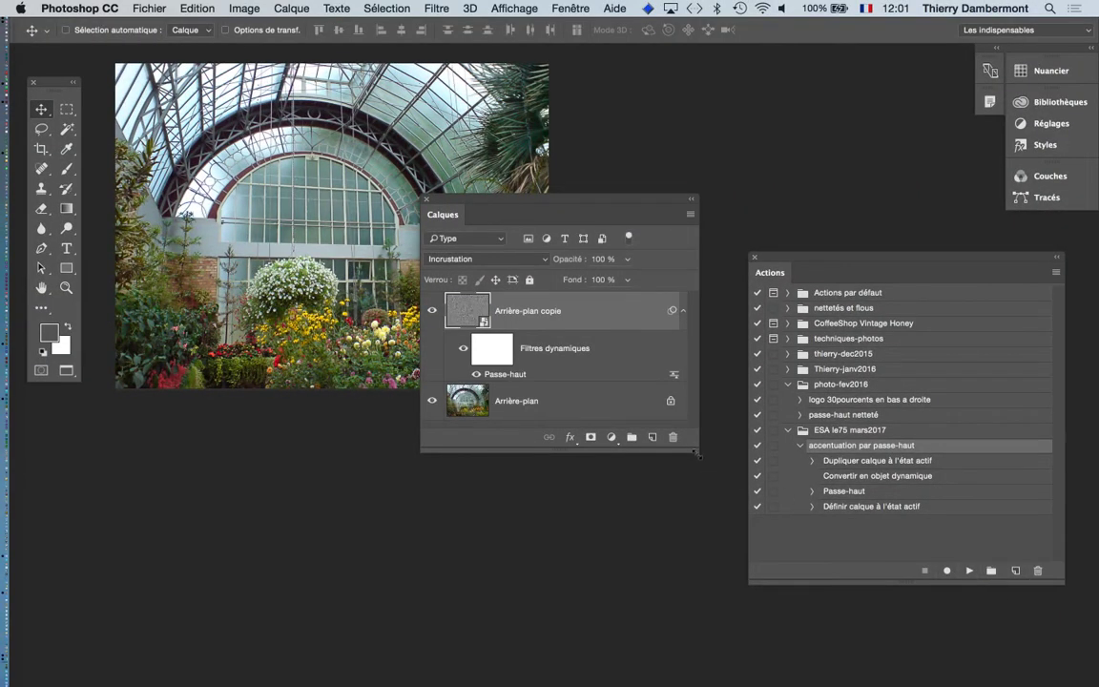
# Enlarge the Layers panel, move it clear of the photo and inspect the winter garden image up close
pyautogui.moveTo(698, 455); pyautogui.dragTo(713, 544)
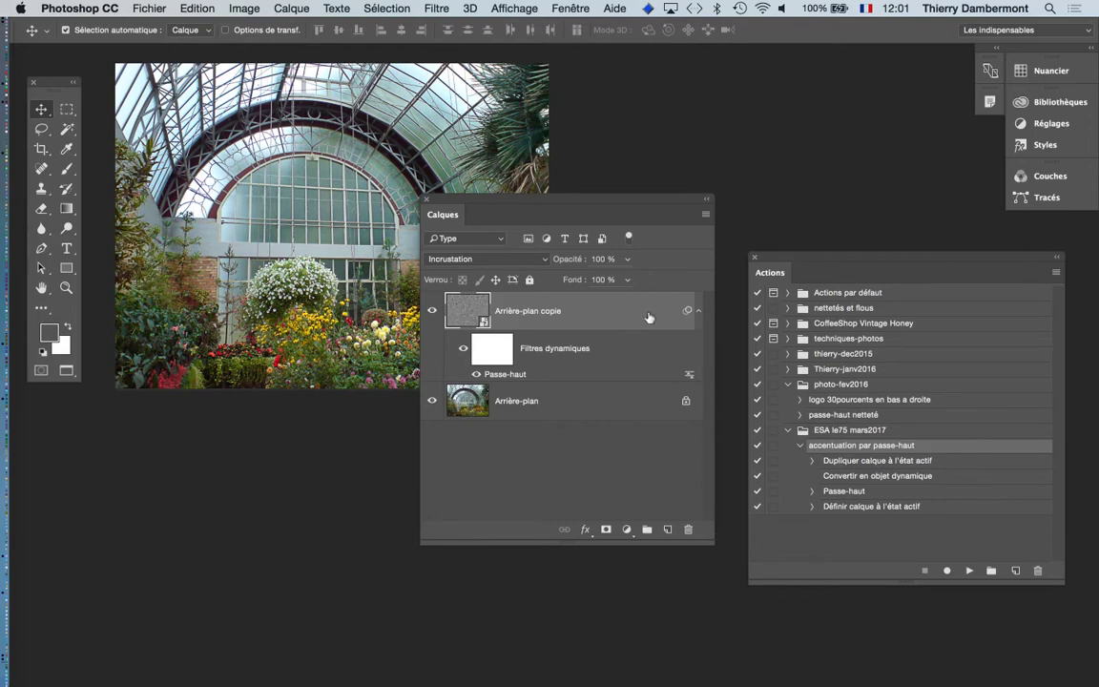
pyautogui.moveTo(500, 203); pyautogui.dragTo(788, 85)
pyautogui.scroll(2, 318, 207)
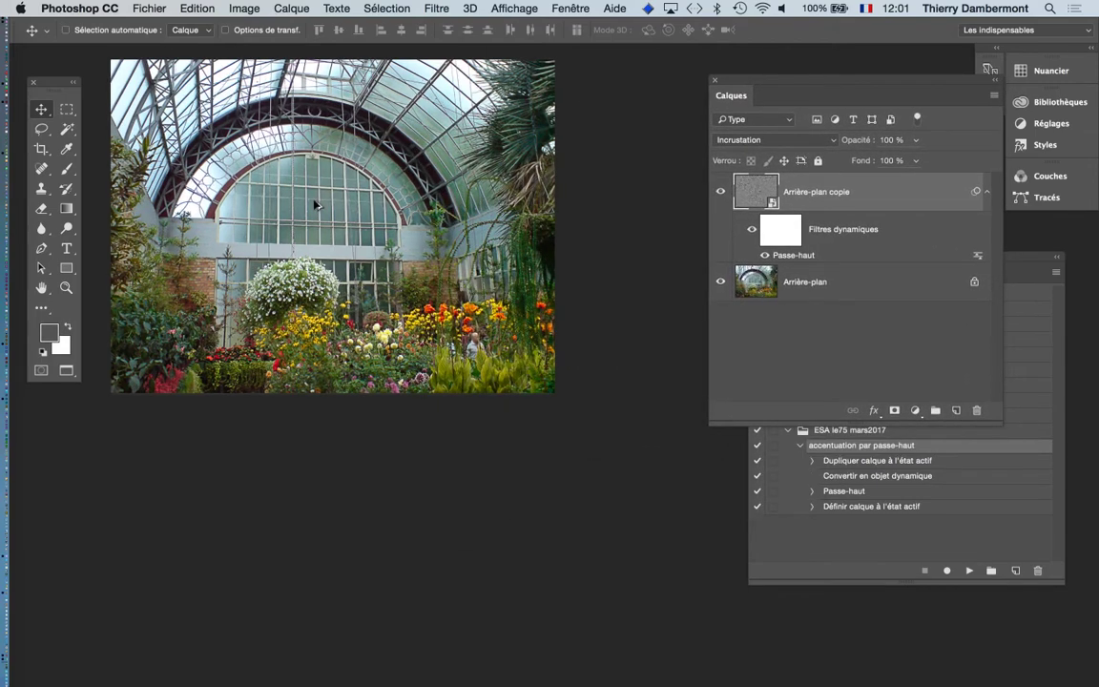
pyautogui.scroll(2, 318, 207)
pyautogui.moveTo(393, 221)
pyautogui.mouseDown()
pyautogui.moveTo(417, 331)
pyautogui.moveTo(459, 317)
pyautogui.moveTo(427, 240)
pyautogui.moveTo(406, 226)
pyautogui.mouseUp()
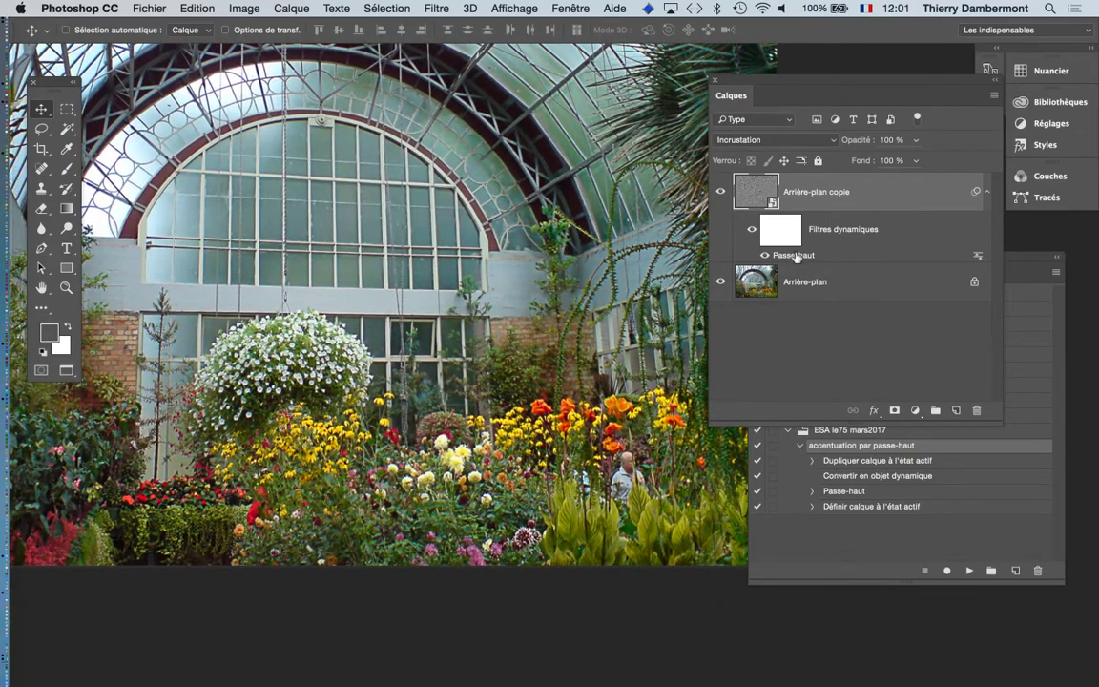
# Reopen the Passe-haut smart filter on Arrière-plan copie, try different radius values, and apply the adjusted radius
pyautogui.doubleClick(797, 256)
pyautogui.moveTo(478, 65); pyautogui.dragTo(745, 41)
pyautogui.moveTo(694, 279); pyautogui.dragTo(745, 281)
pyautogui.click(725, 281)
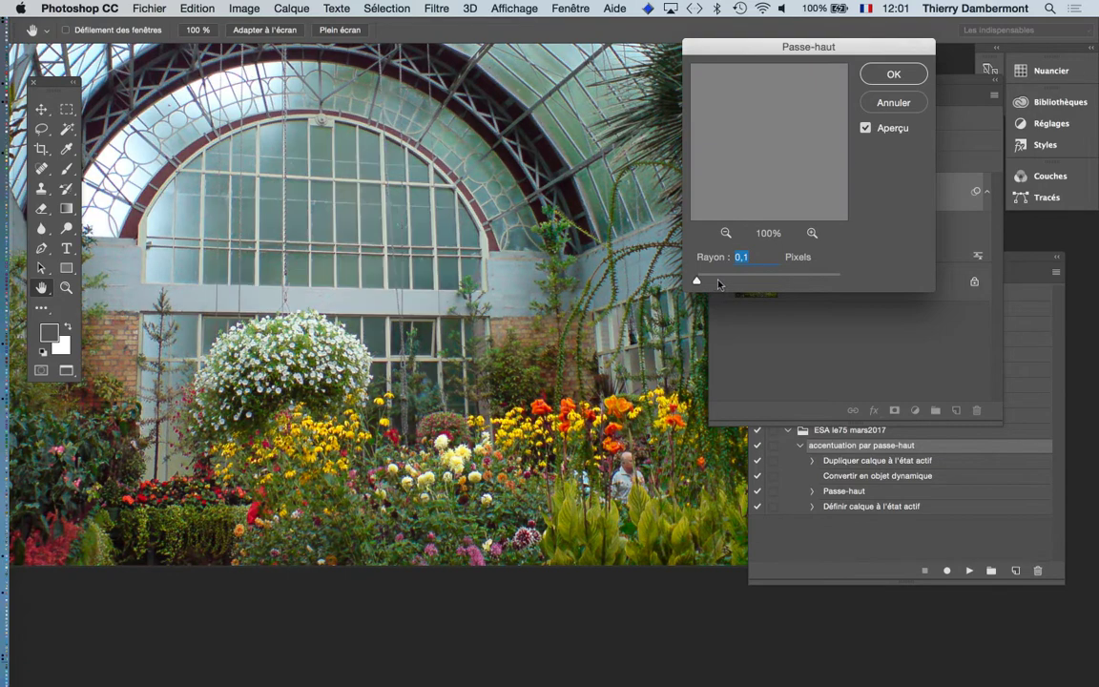
pyautogui.click(724, 282)
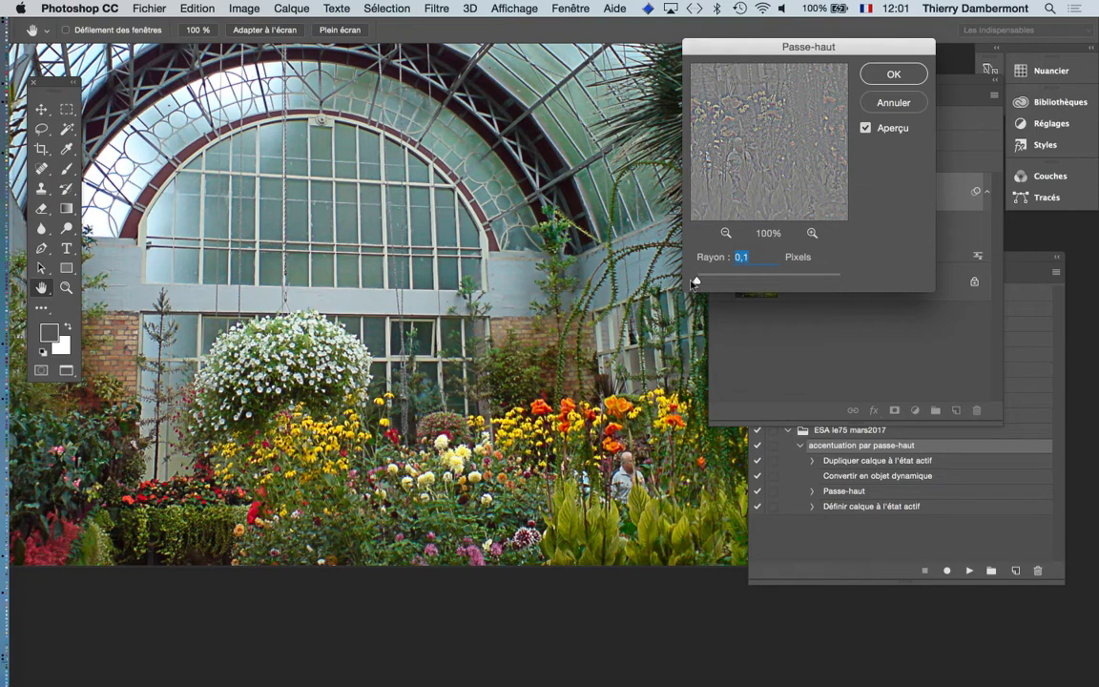
pyautogui.press('Up')
pyautogui.press('Up')
pyautogui.press('Up')
pyautogui.press('Up')
pyautogui.click(888, 76)
pyautogui.press('v')
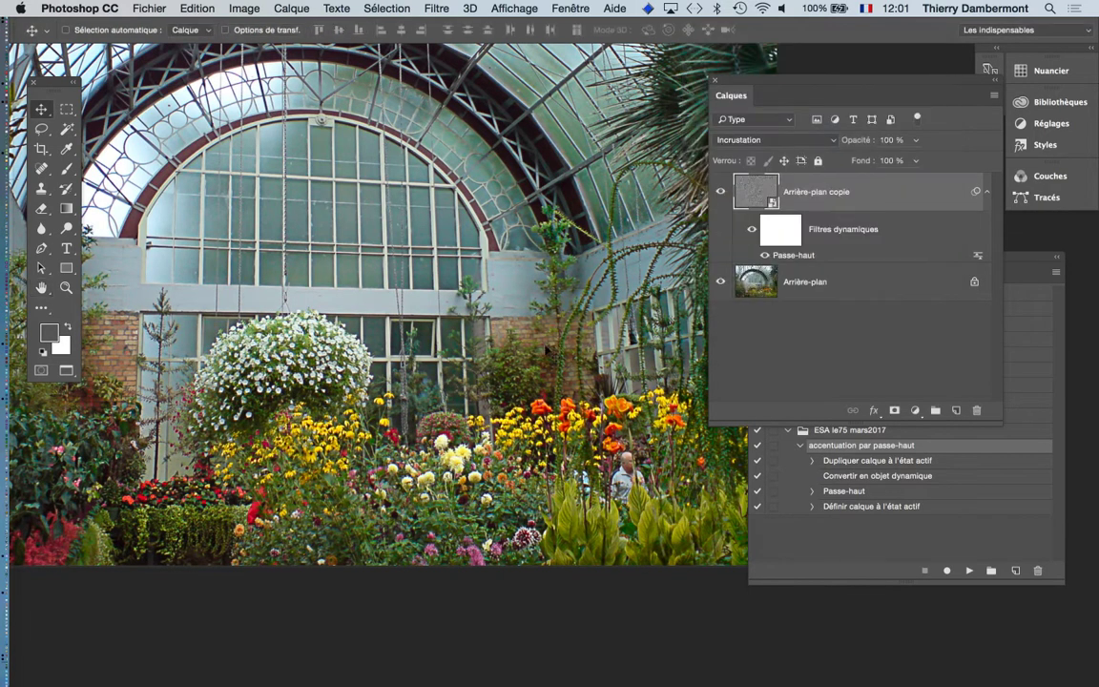
# Examine the batch processing settings for running "accentuation par passe-haut" on a folder of images, and close the dialog
pyautogui.press('super+minus')
pyautogui.press('super+minus')
pyautogui.click(149, 9)
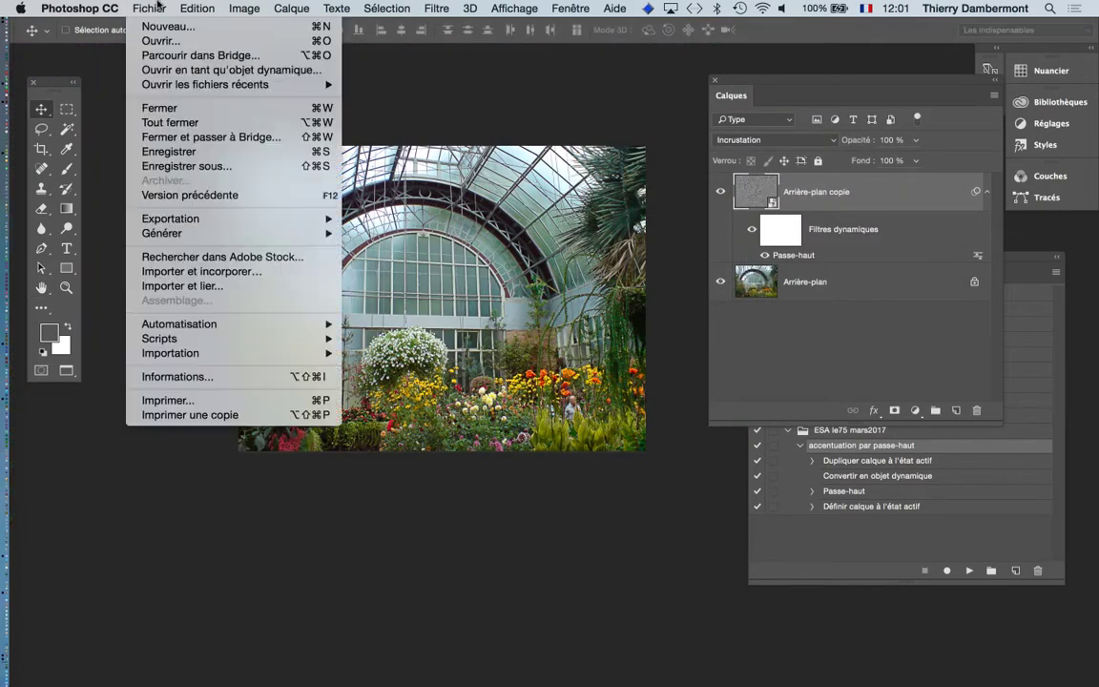
pyautogui.moveTo(228, 323)
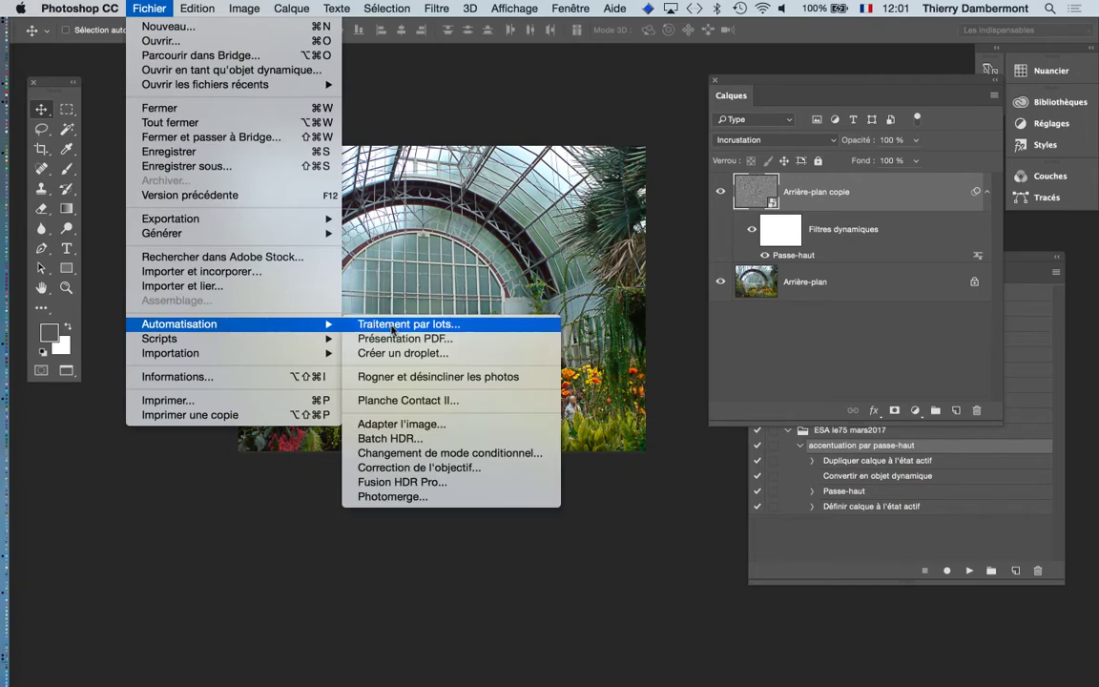
pyautogui.click(391, 326)
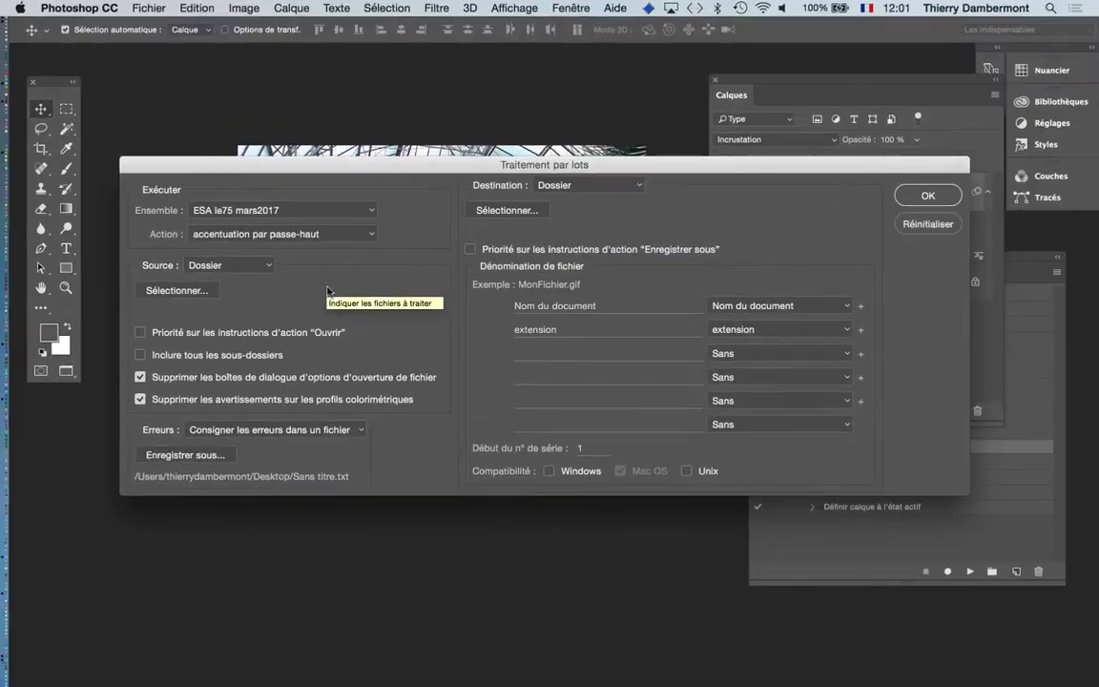
pyautogui.click(921, 195)
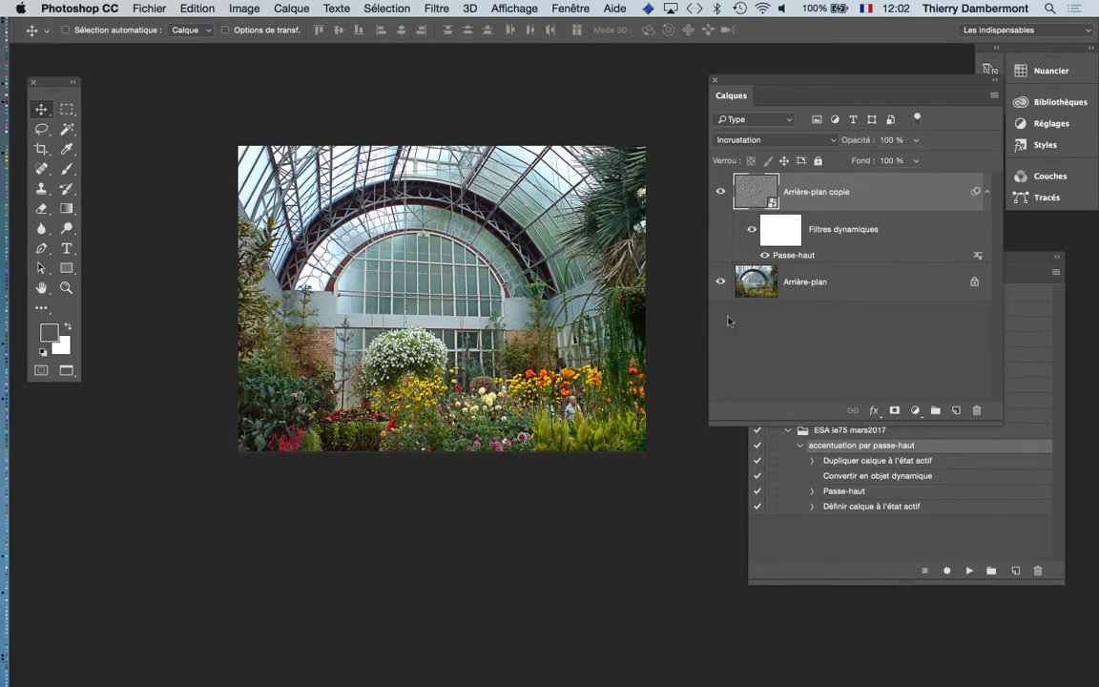
# Hide the Arrière-plan copie layer to compare the winter garden photo without the sharpening
pyautogui.scroll(5, 513, 275)
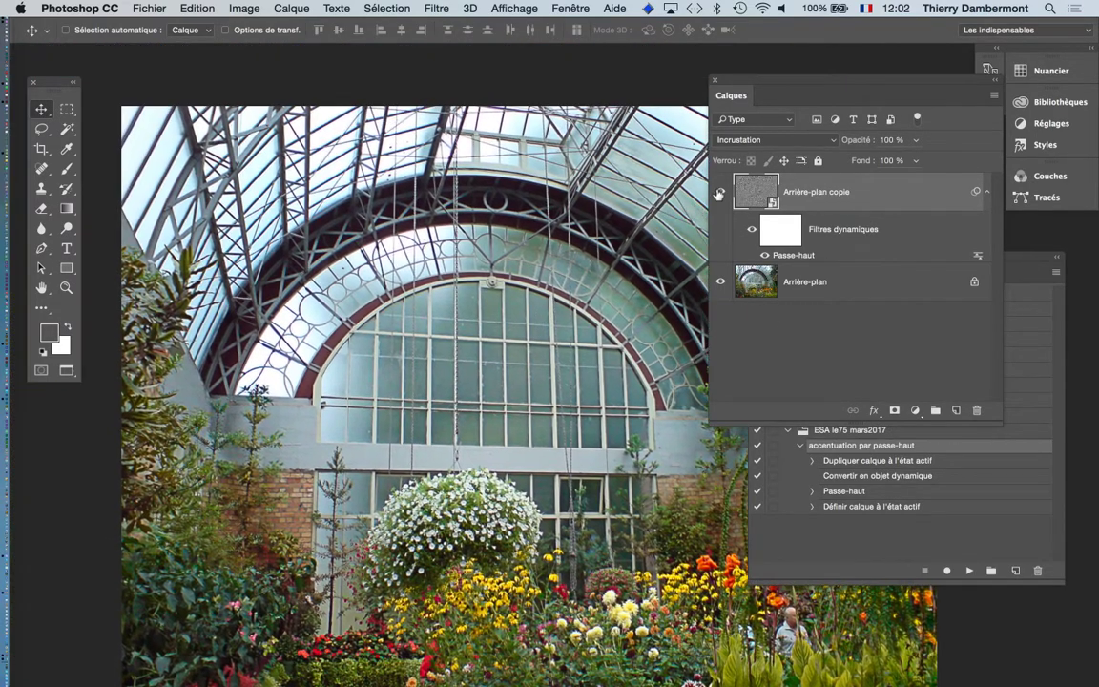
pyautogui.click(720, 193)
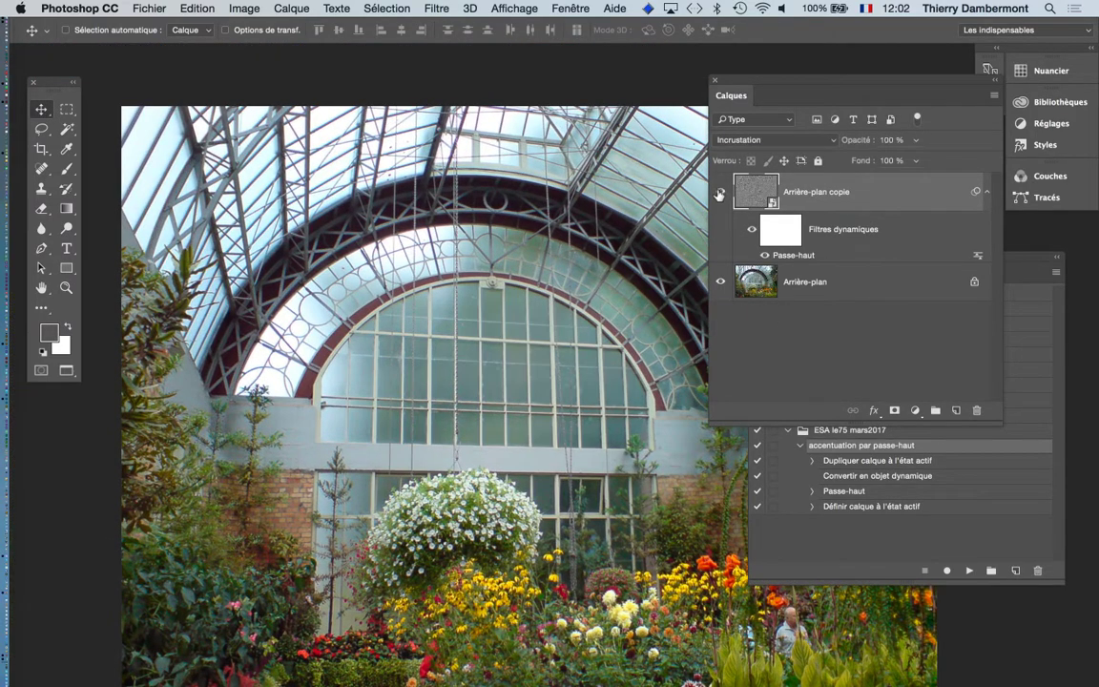
# Show the Arrière-plan copie layer again and place the Layers and Actions panels side by side over the photo
pyautogui.click(719, 193)
pyautogui.moveTo(771, 85); pyautogui.dragTo(308, 79)
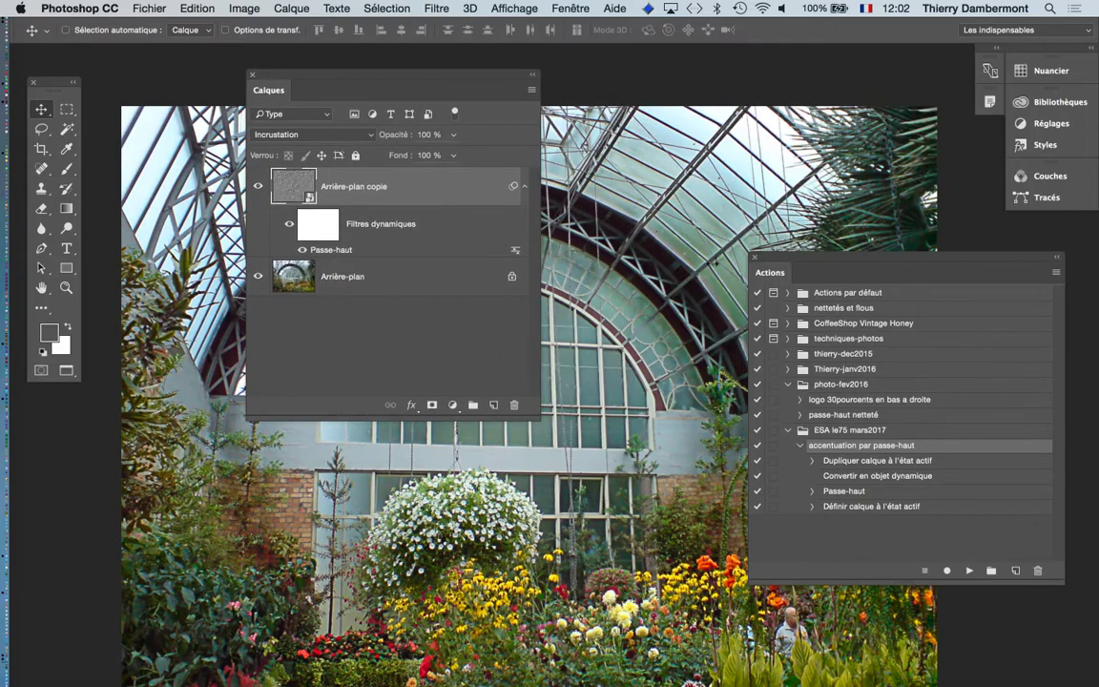
pyautogui.moveTo(789, 263); pyautogui.dragTo(646, 69)
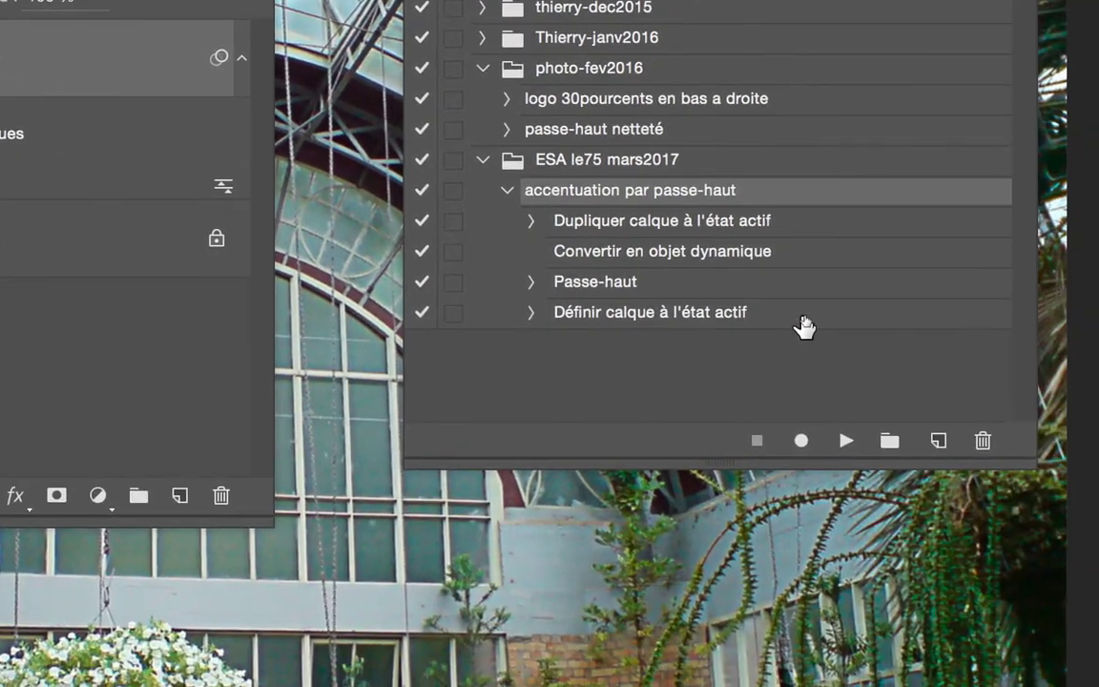
# Record a reveal-all layer mask on Arrière-plan copie as a new action step after "Définir calque à l'état actif", and stop recording
pyautogui.click(804, 319)
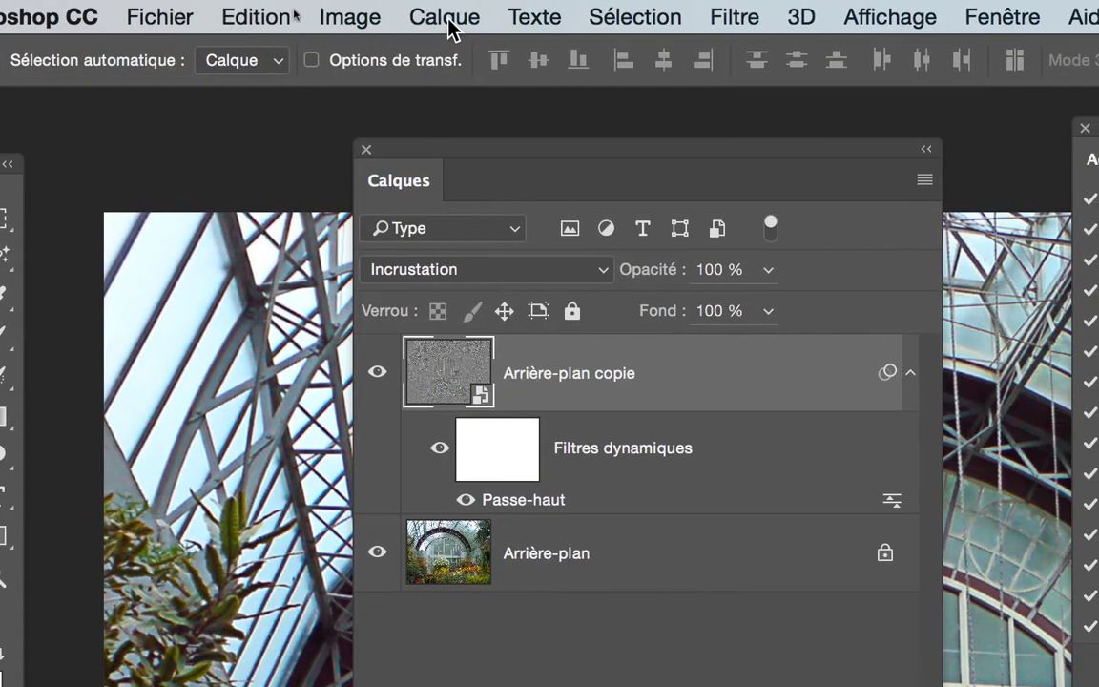
pyautogui.click(450, 21)
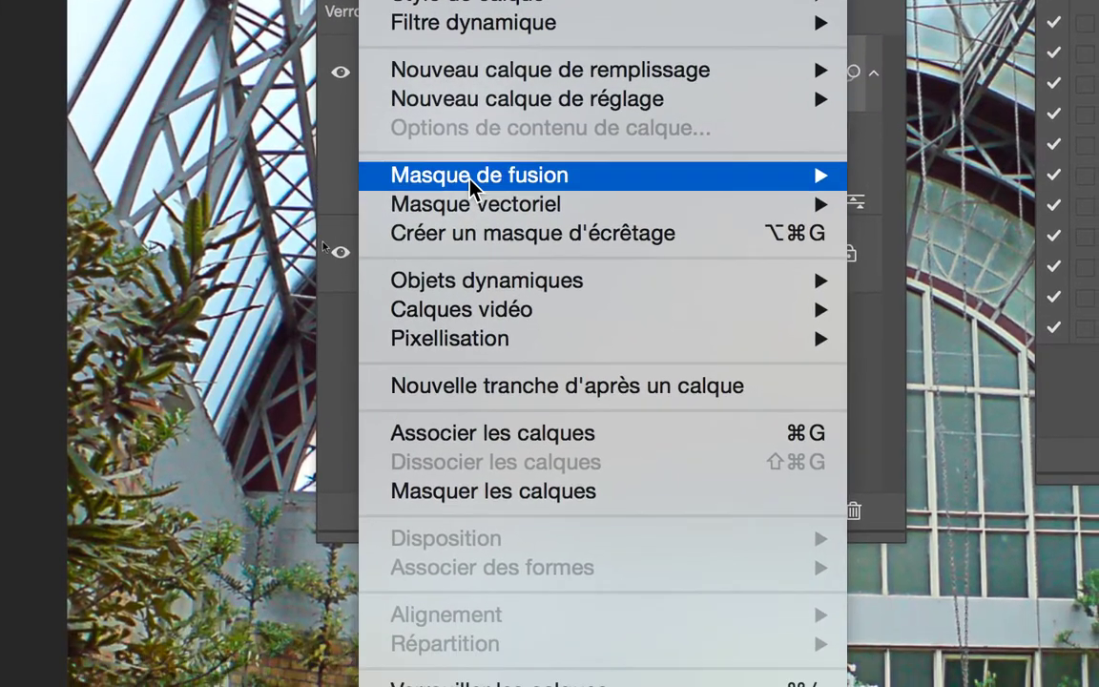
pyautogui.moveTo(480, 242)
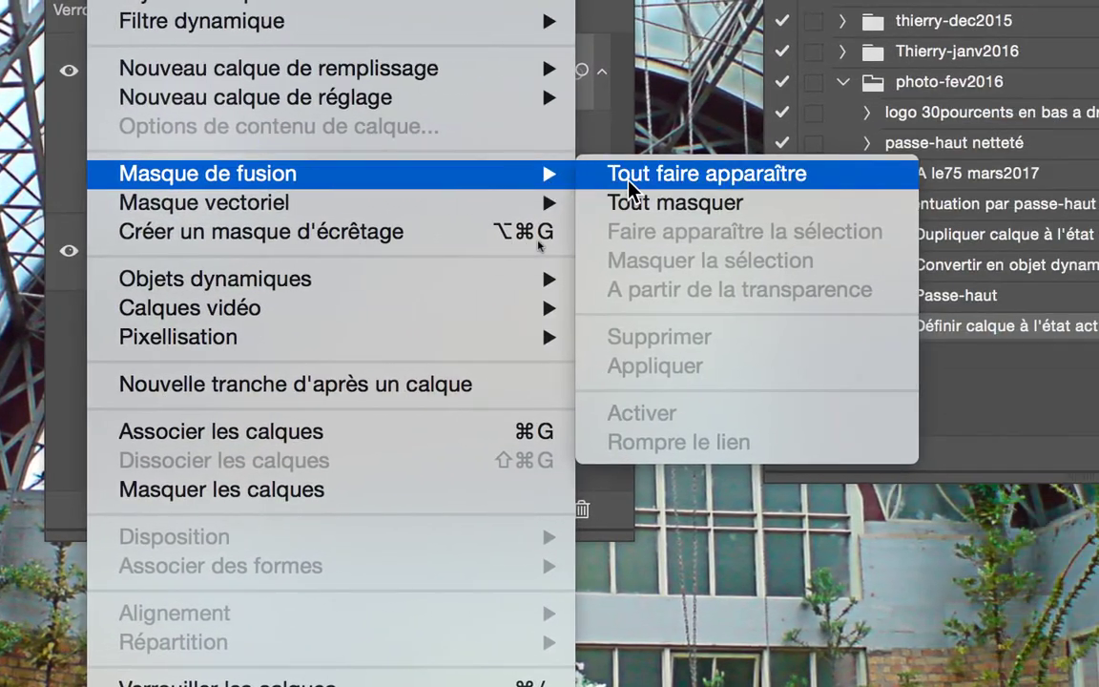
pyautogui.click(701, 176)
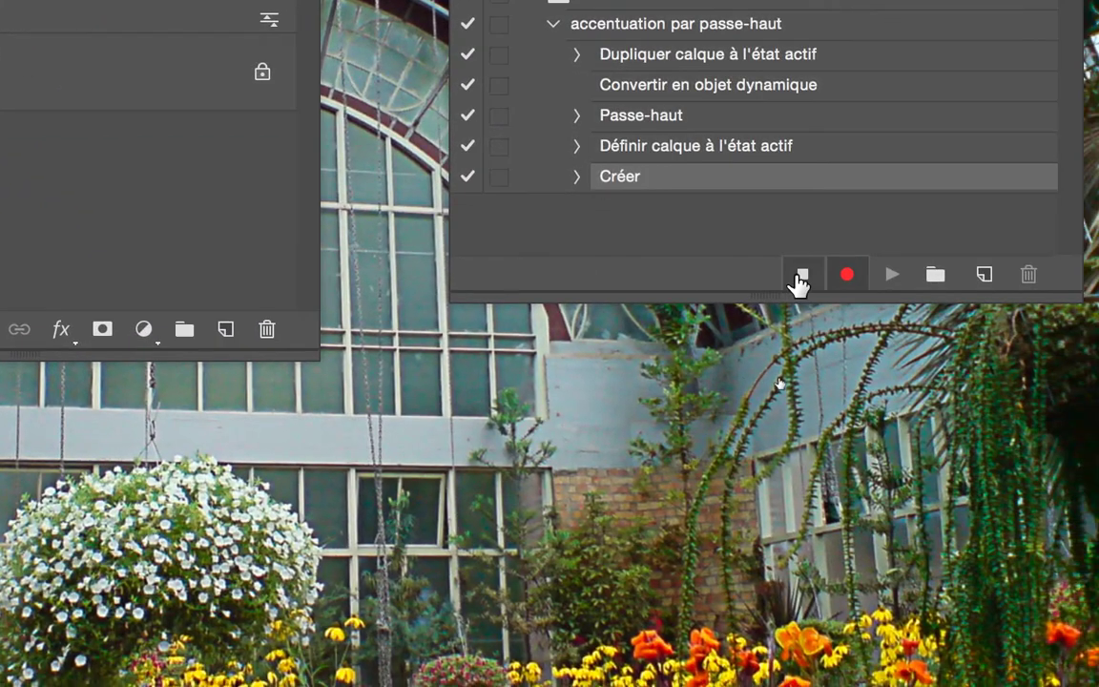
pyautogui.click(801, 275)
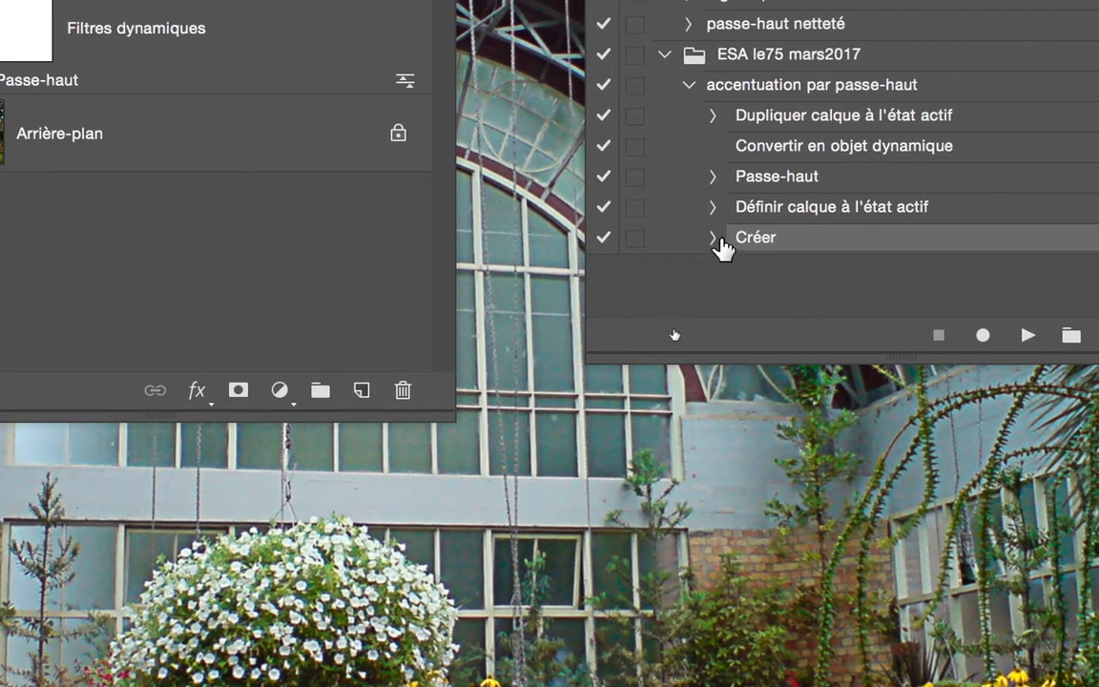
# Inspect the settings of the recorded Créer step in an enlarged Actions panel, and select the "accentuation par passe-haut" action
pyautogui.click(714, 237)
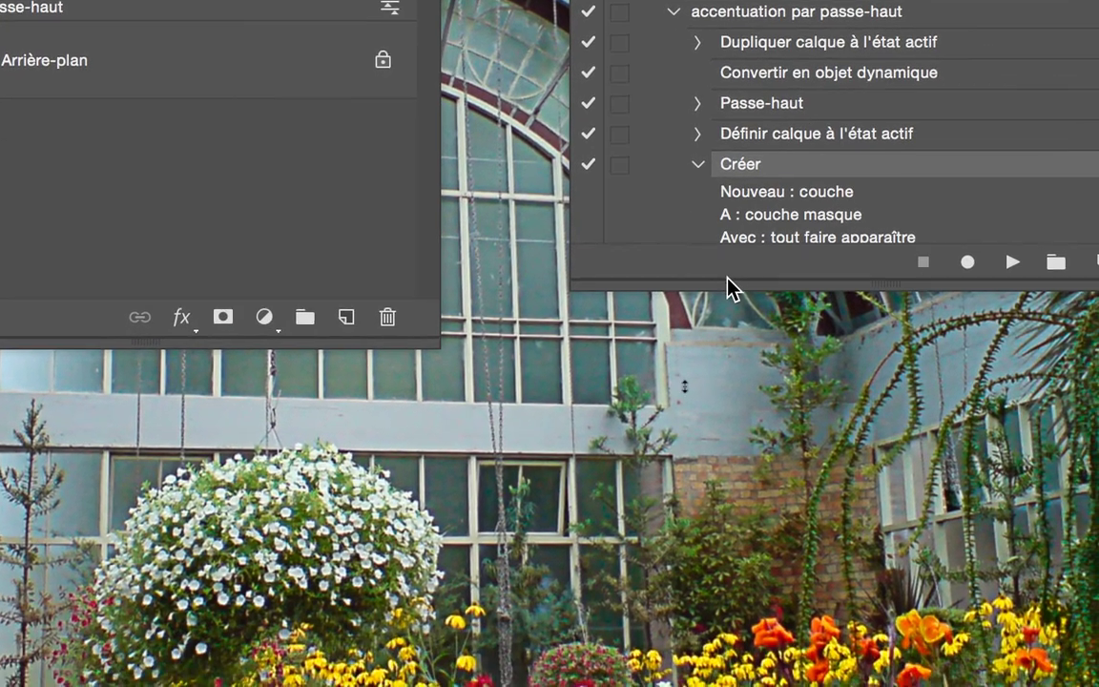
pyautogui.moveTo(726, 278); pyautogui.dragTo(726, 420)
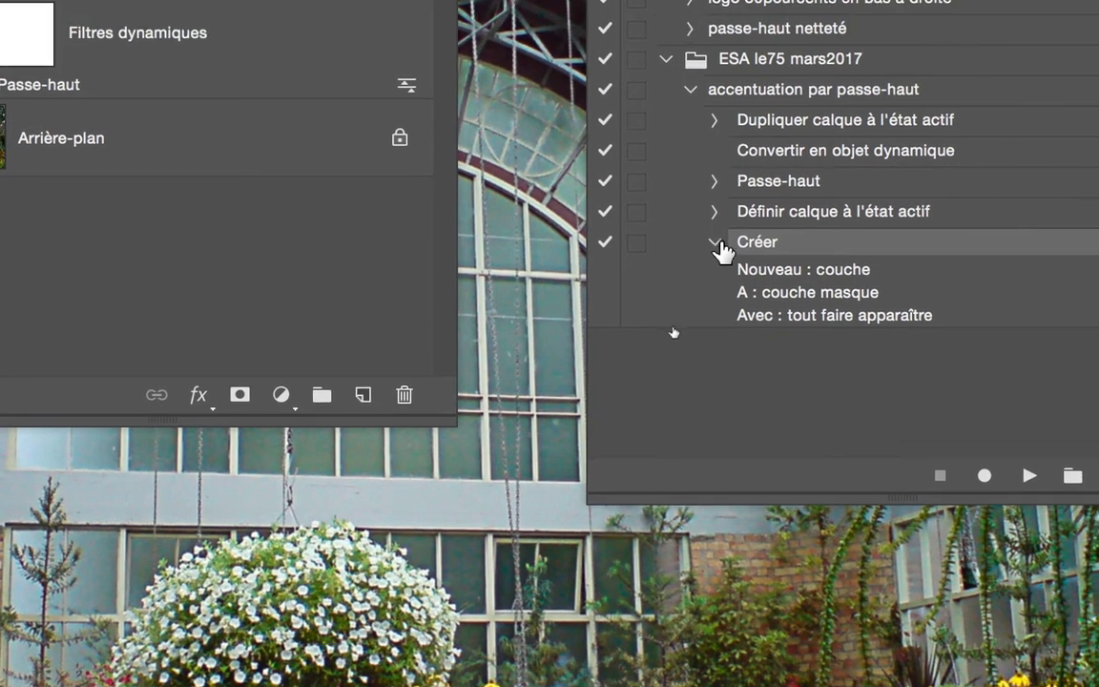
pyautogui.click(716, 242)
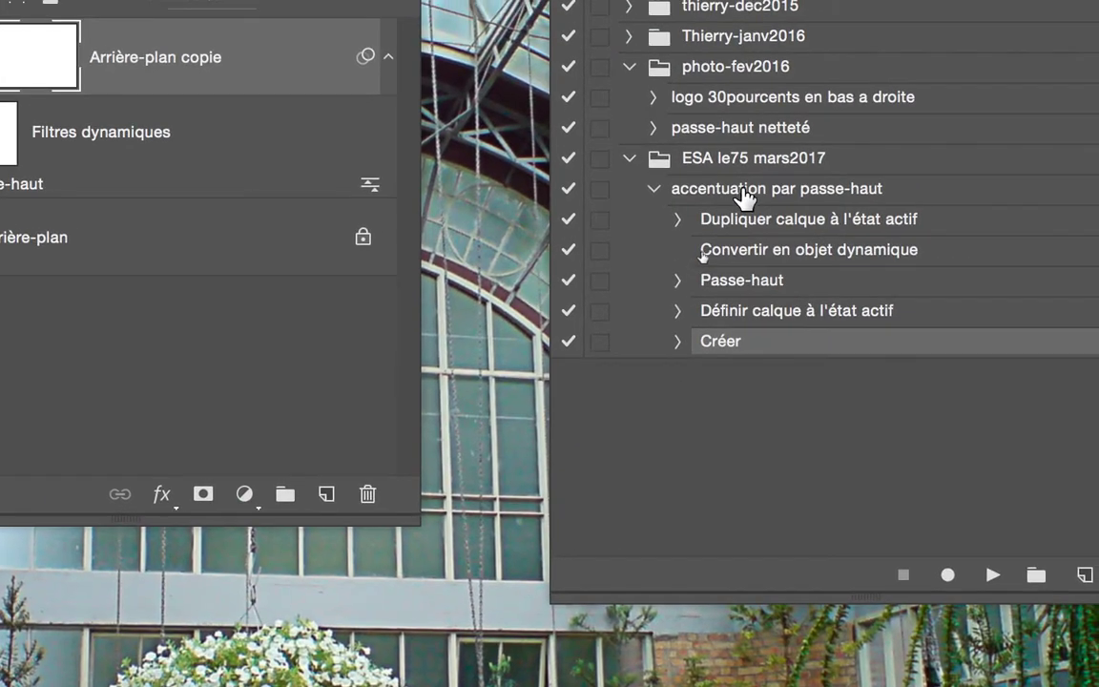
pyautogui.click(773, 177)
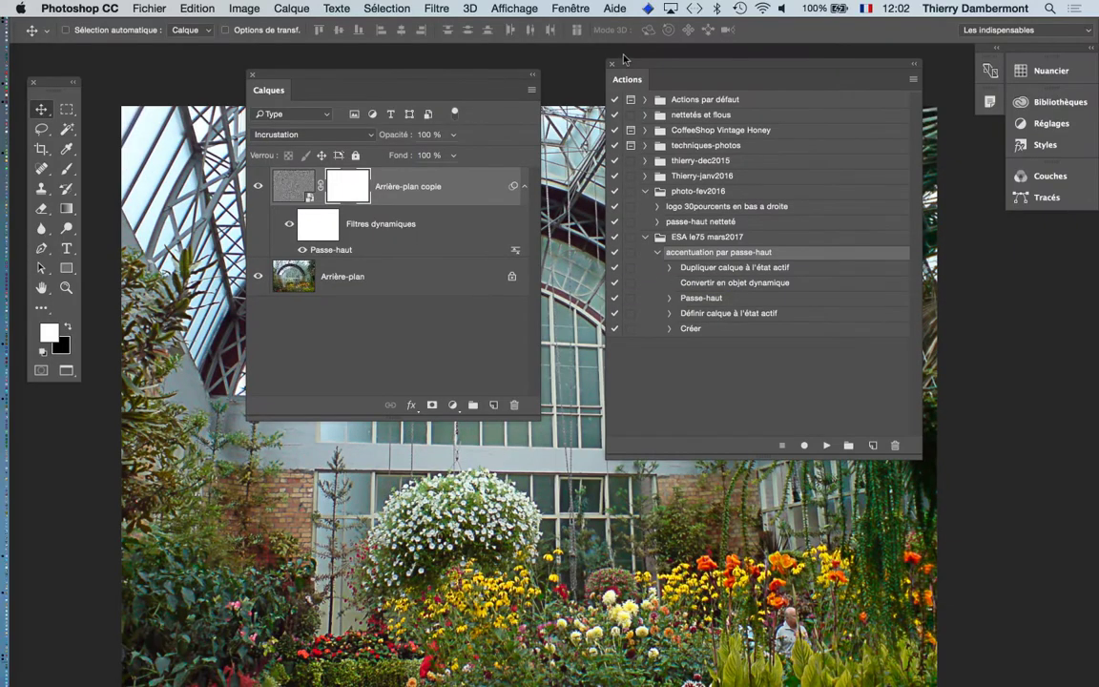
# Move the Actions and Layers panels aside to clear the winter garden photo
pyautogui.moveTo(624, 59); pyautogui.dragTo(878, 210)
pyautogui.moveTo(477, 81); pyautogui.dragTo(916, 95)
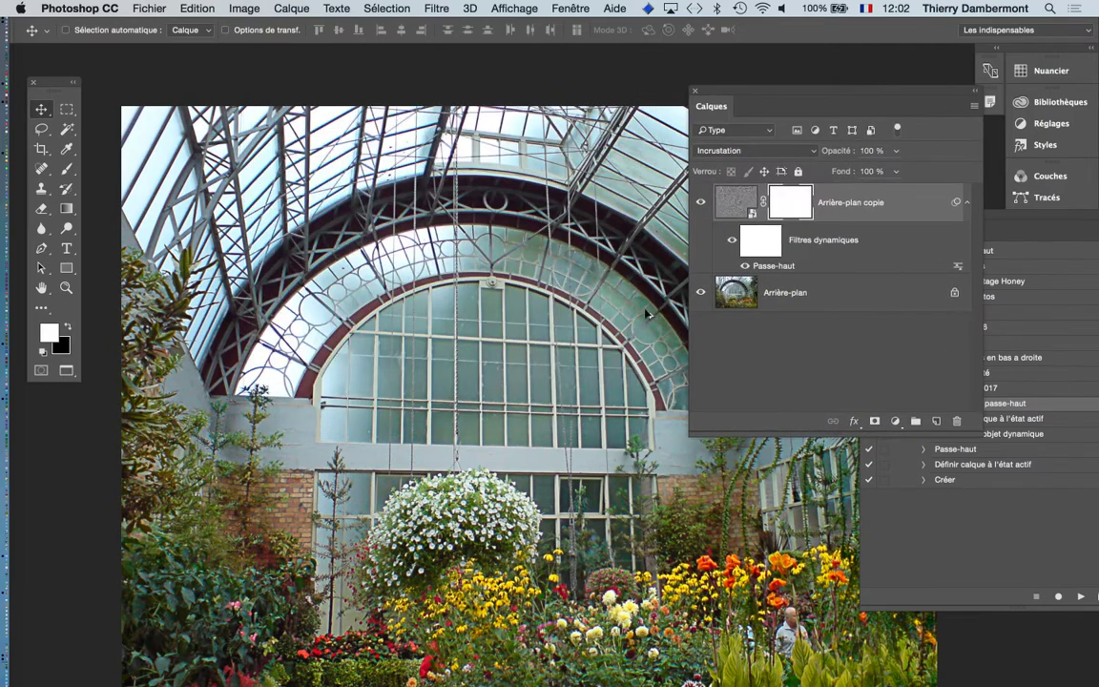
pyautogui.press('super+minus')
pyautogui.moveTo(319, 314); pyautogui.dragTo(169, 199)
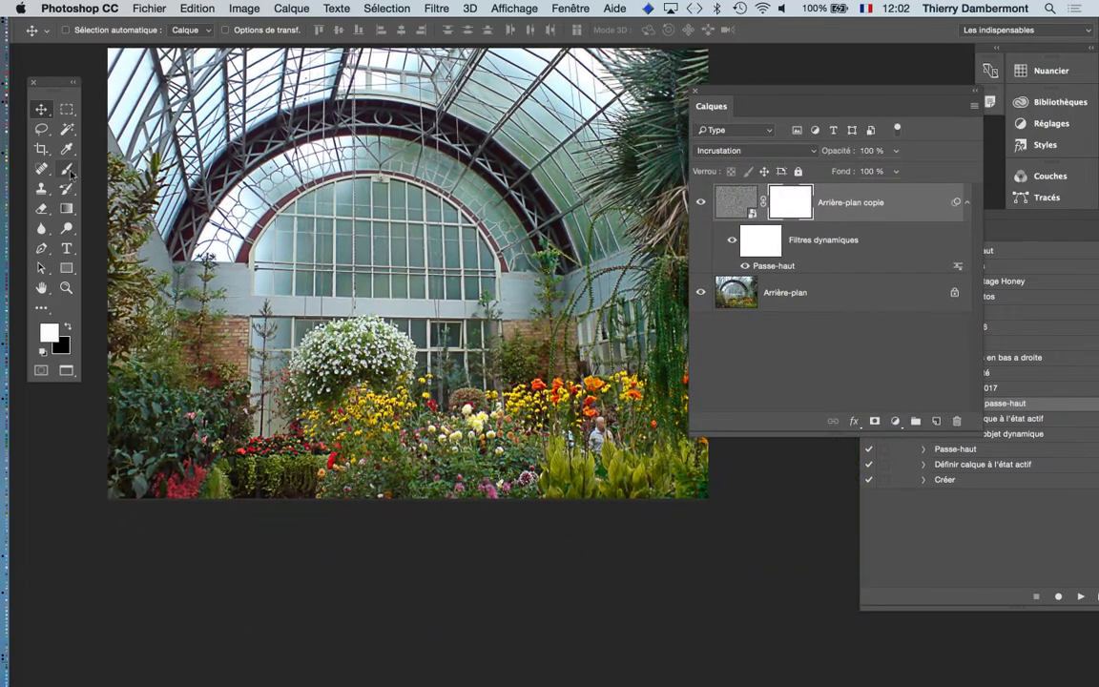
# Paint black with the soft 357 px brush on the Arrière-plan copie mask along the photo's side and lower edges
pyautogui.click(67, 168)
pyautogui.click(67, 326)
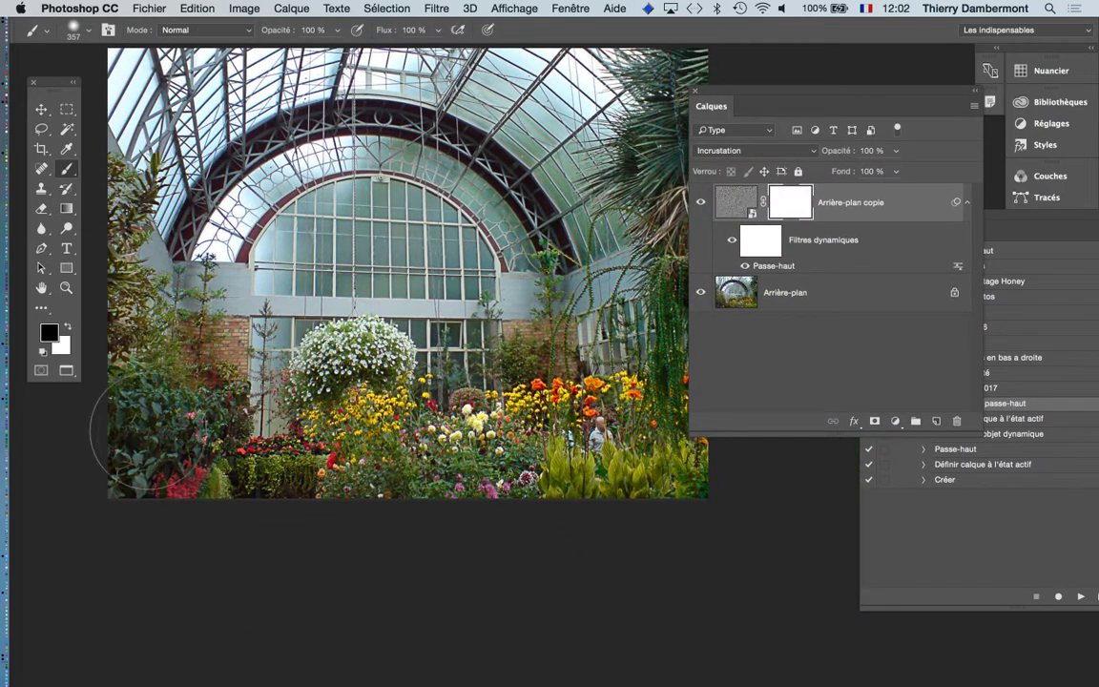
pyautogui.moveTo(749, 108); pyautogui.dragTo(834, 94)
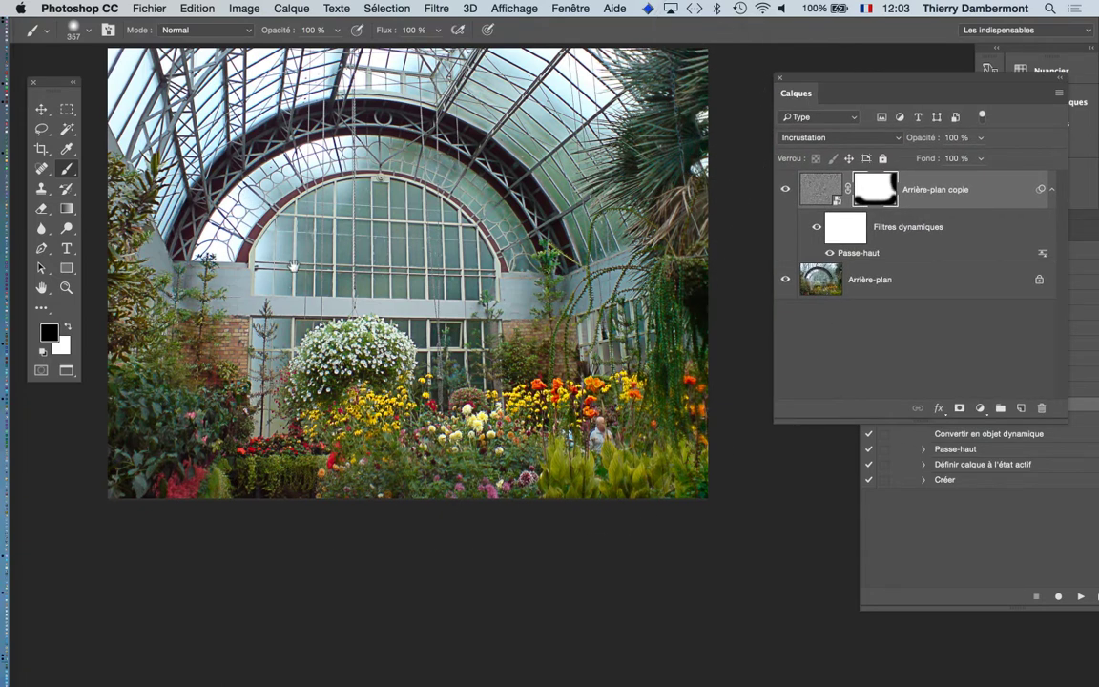
pyautogui.hscroll(-5, 197, 197)
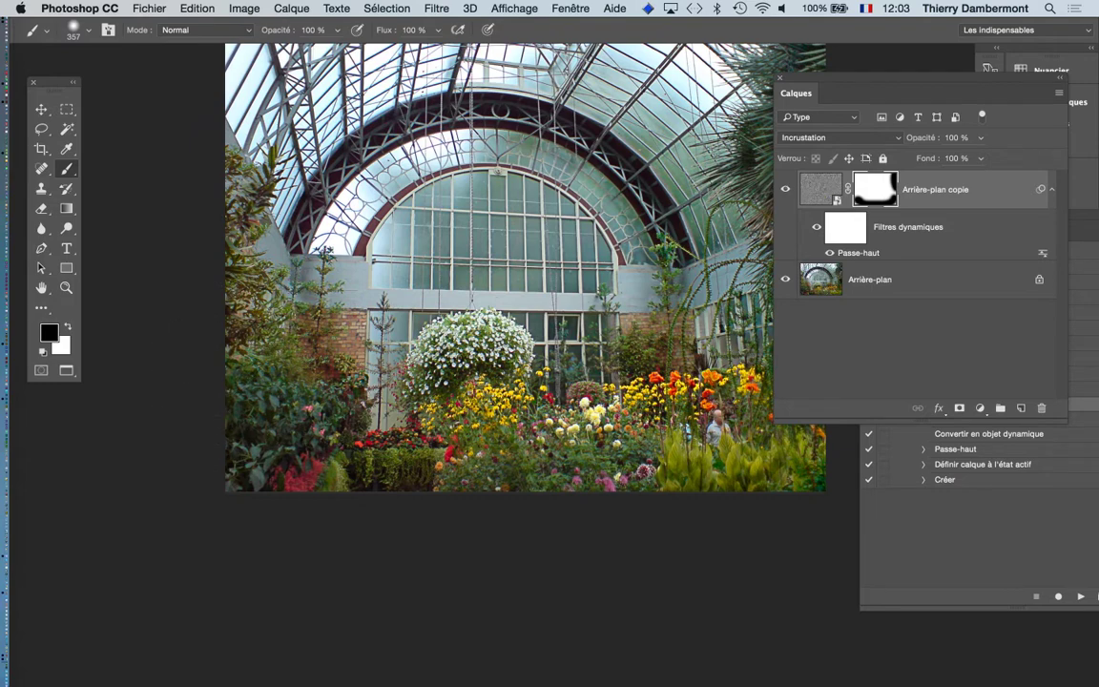
pyautogui.scroll(-2, 611, 440)
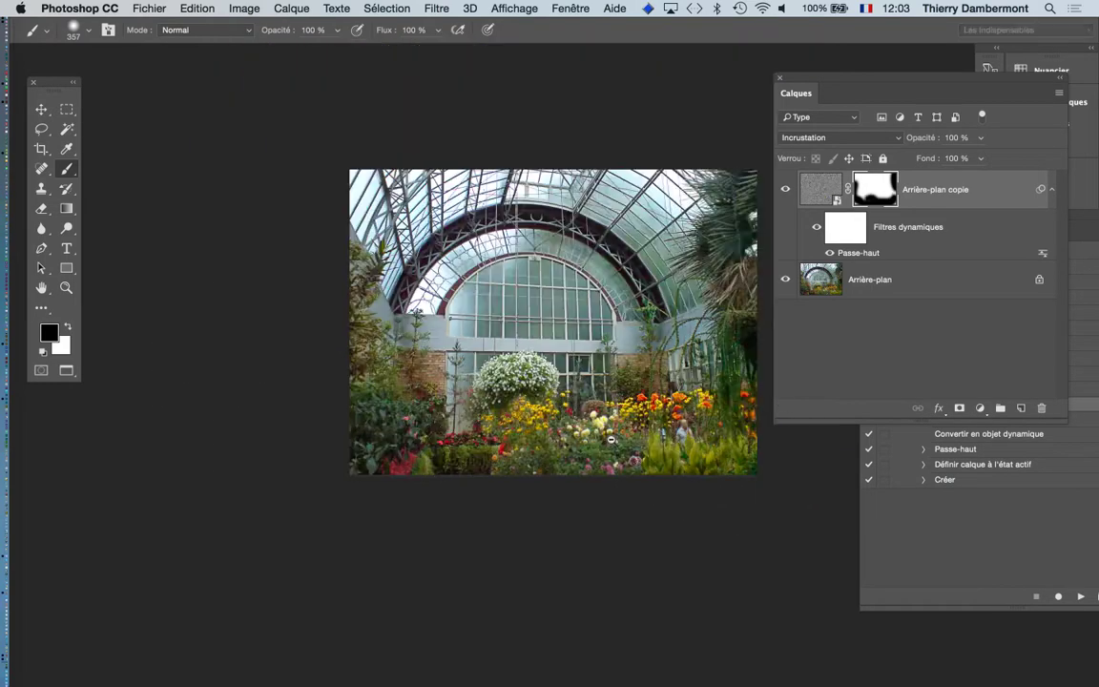
pyautogui.scroll(2, 592, 413)
pyautogui.hscroll(2, 591, 413)
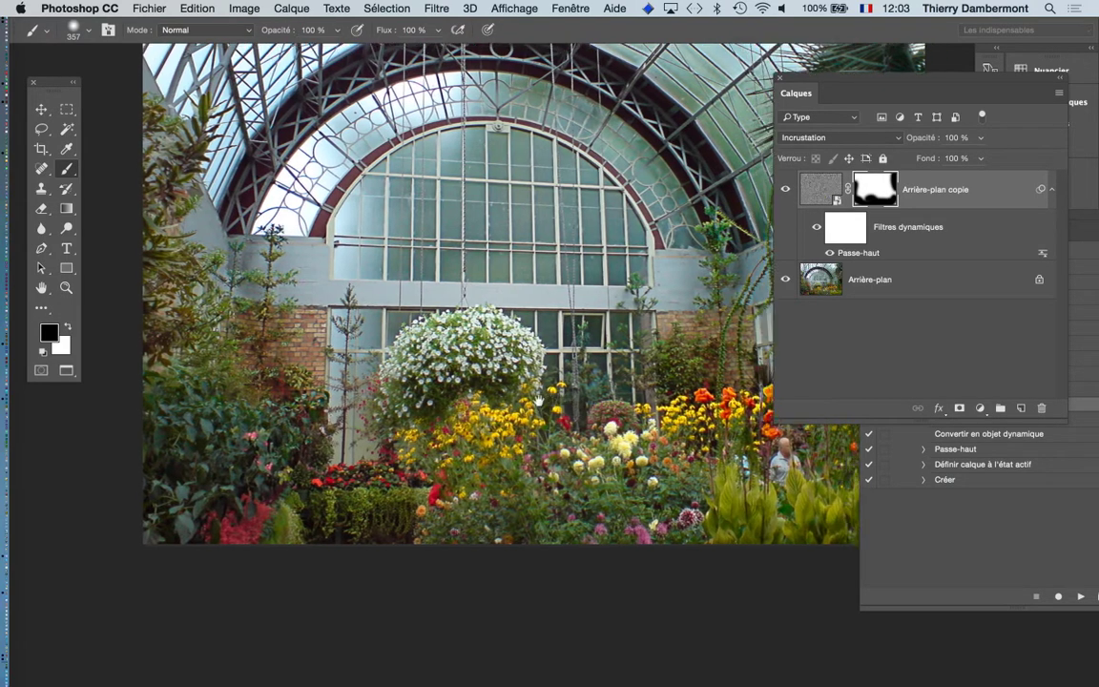
# Disable and re-enable the Arrière-plan copie layer mask repeatedly to compare the edges with and without sharpening
pyautogui.keyDown('shift'); pyautogui.click(877, 195); pyautogui.keyUp('shift')
pyautogui.keyDown('shift'); pyautogui.click(877, 196); pyautogui.keyUp('shift')
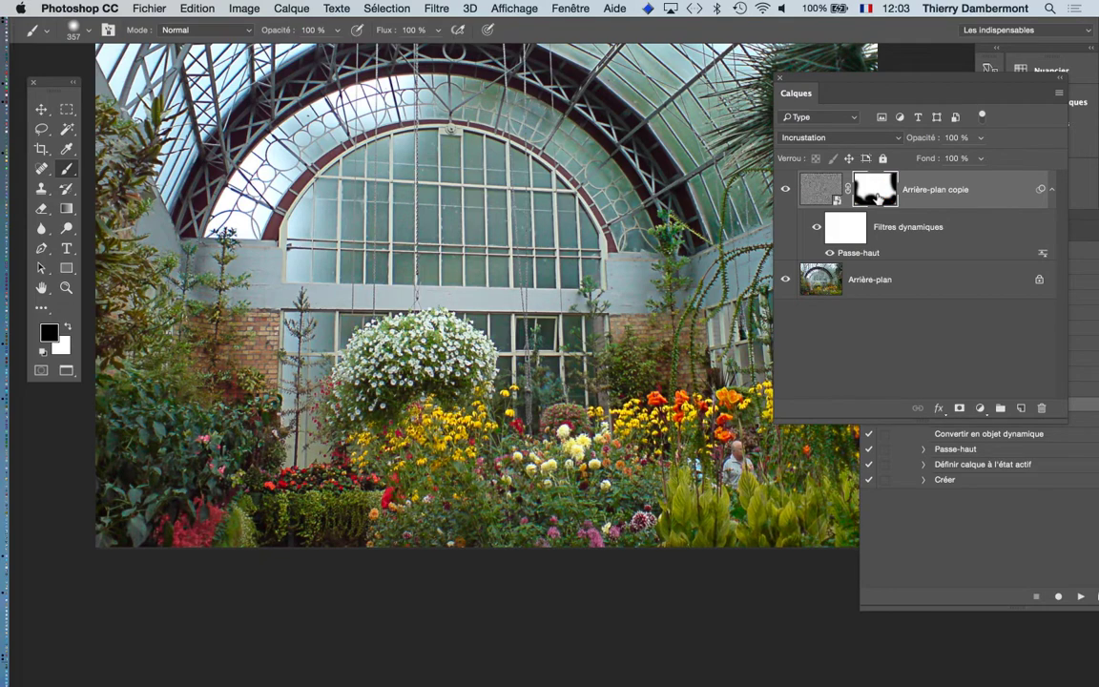
pyautogui.keyDown('shift'); pyautogui.click(877, 196); pyautogui.keyUp('shift')
pyautogui.keyDown('shift'); pyautogui.click(877, 197); pyautogui.keyUp('shift')
pyautogui.keyDown('shift'); pyautogui.click(877, 197); pyautogui.keyUp('shift')
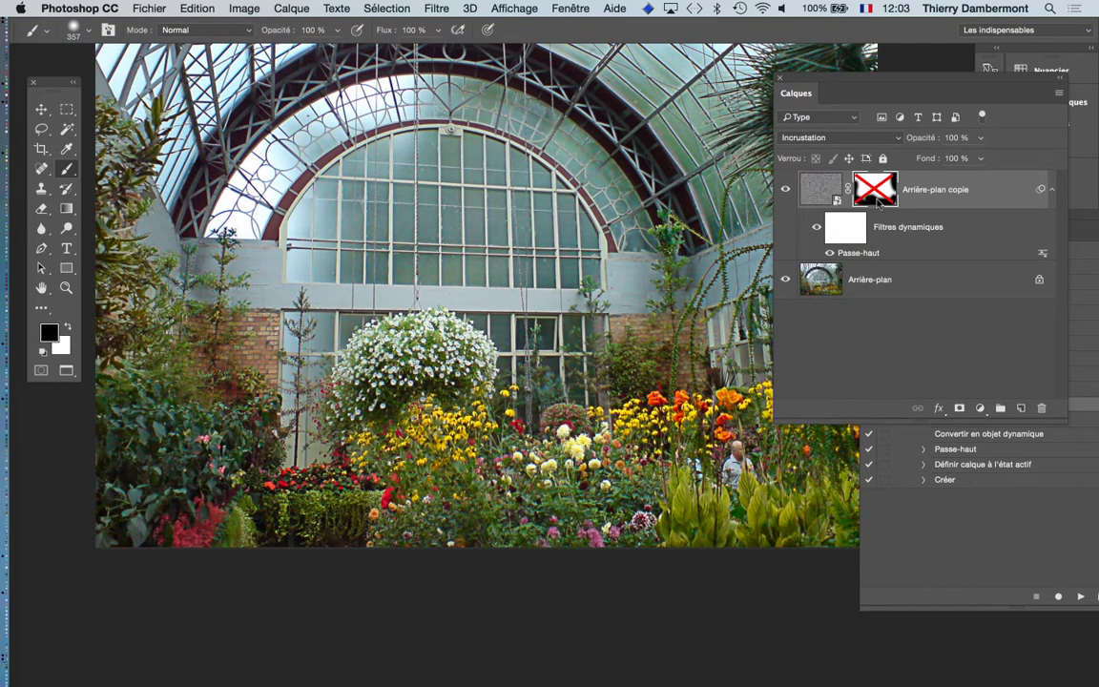
pyautogui.keyDown('shift'); pyautogui.click(877, 198); pyautogui.keyUp('shift')
pyautogui.keyDown('shift'); pyautogui.click(878, 201); pyautogui.keyUp('shift')
pyautogui.keyDown('shift'); pyautogui.click(878, 202); pyautogui.keyUp('shift')
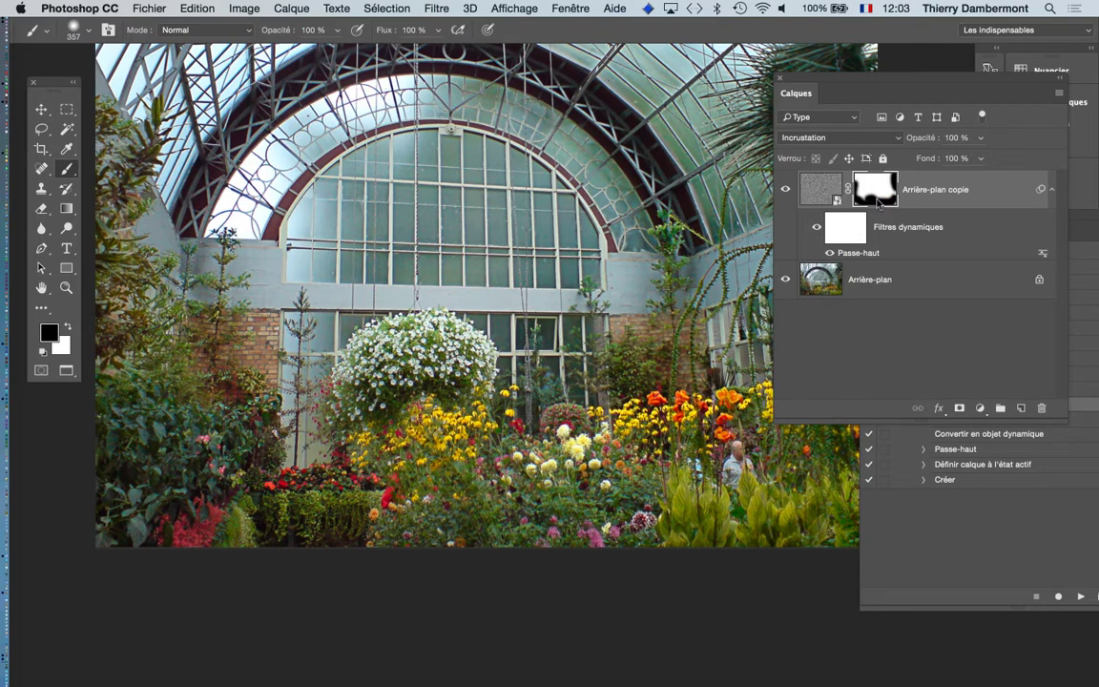
pyautogui.keyDown('shift'); pyautogui.click(878, 202); pyautogui.keyUp('shift')
pyautogui.keyDown('shift'); pyautogui.click(878, 203); pyautogui.keyUp('shift')
pyautogui.keyDown('shift'); pyautogui.click(878, 202); pyautogui.keyUp('shift')
pyautogui.scroll(-2, 632, 302)
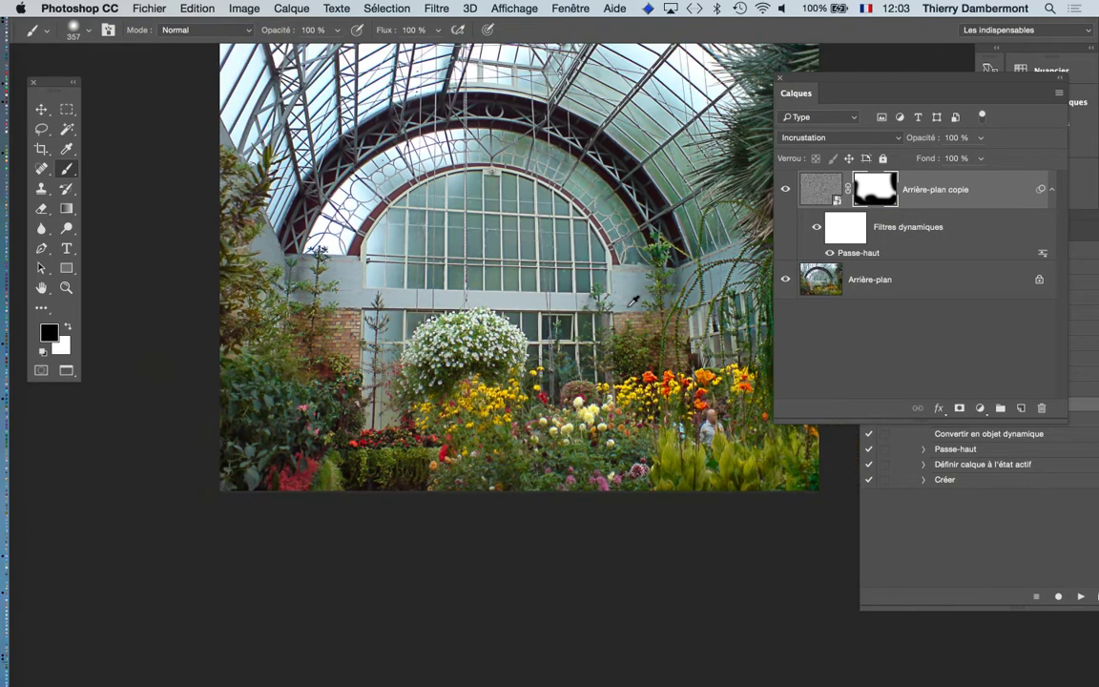
pyautogui.moveTo(652, 309); pyautogui.dragTo(549, 368)
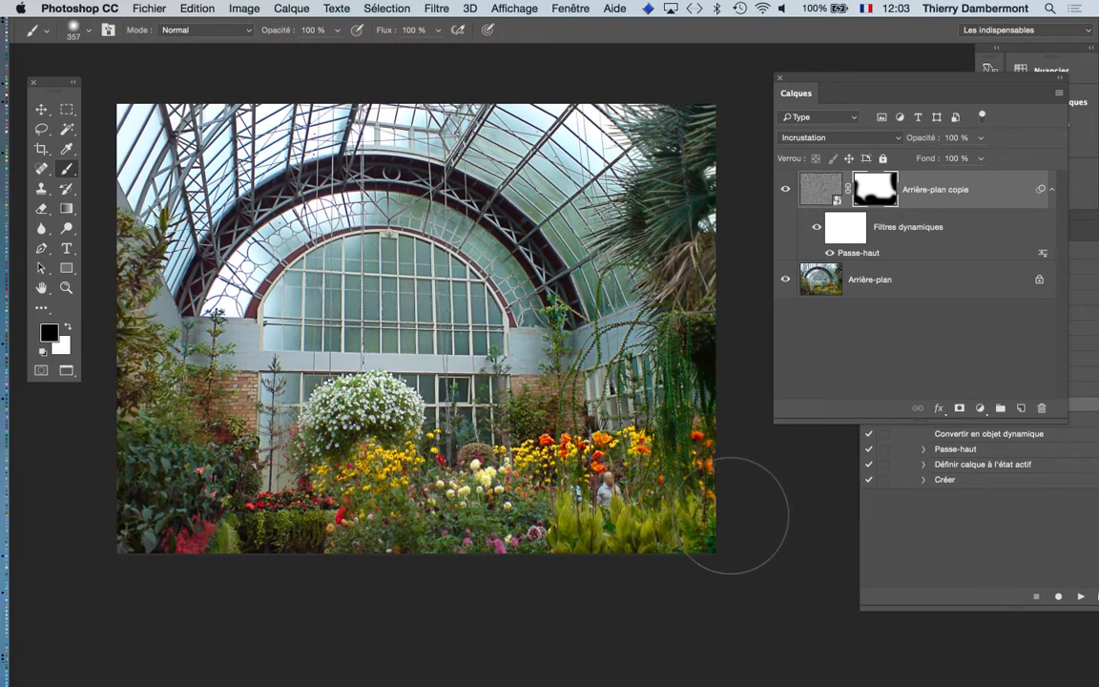
# Save the winter garden image as a layered Photoshop file in the "accentuation des détails par passe-haut" folder
pyautogui.click(149, 7)
pyautogui.click(193, 147)
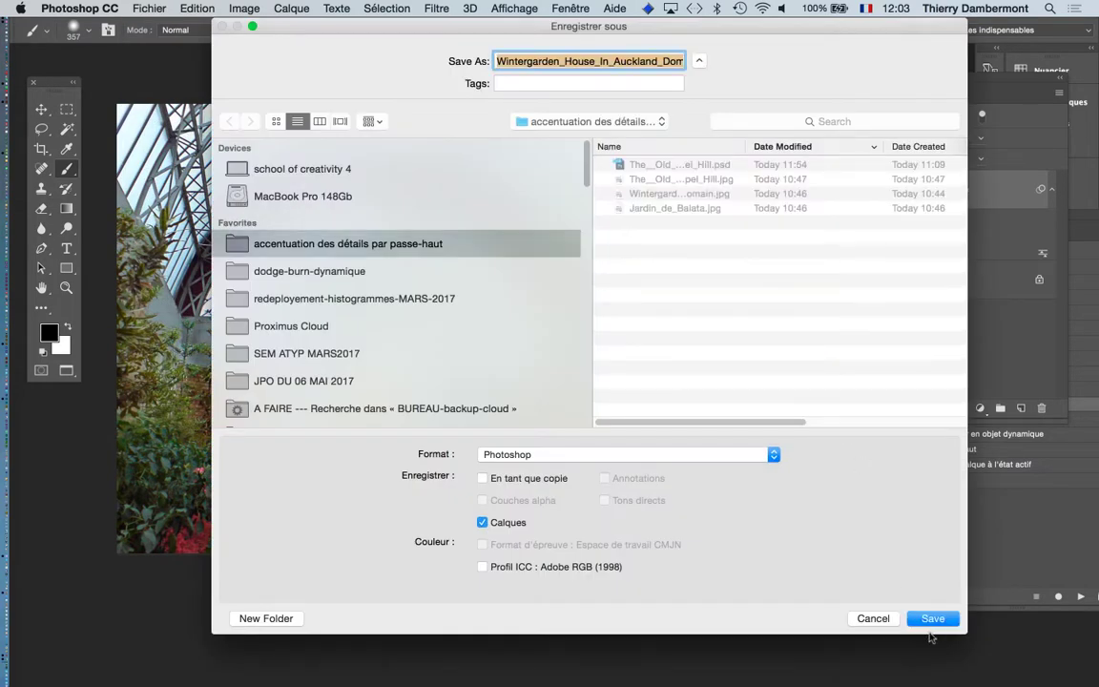
pyautogui.click(935, 619)
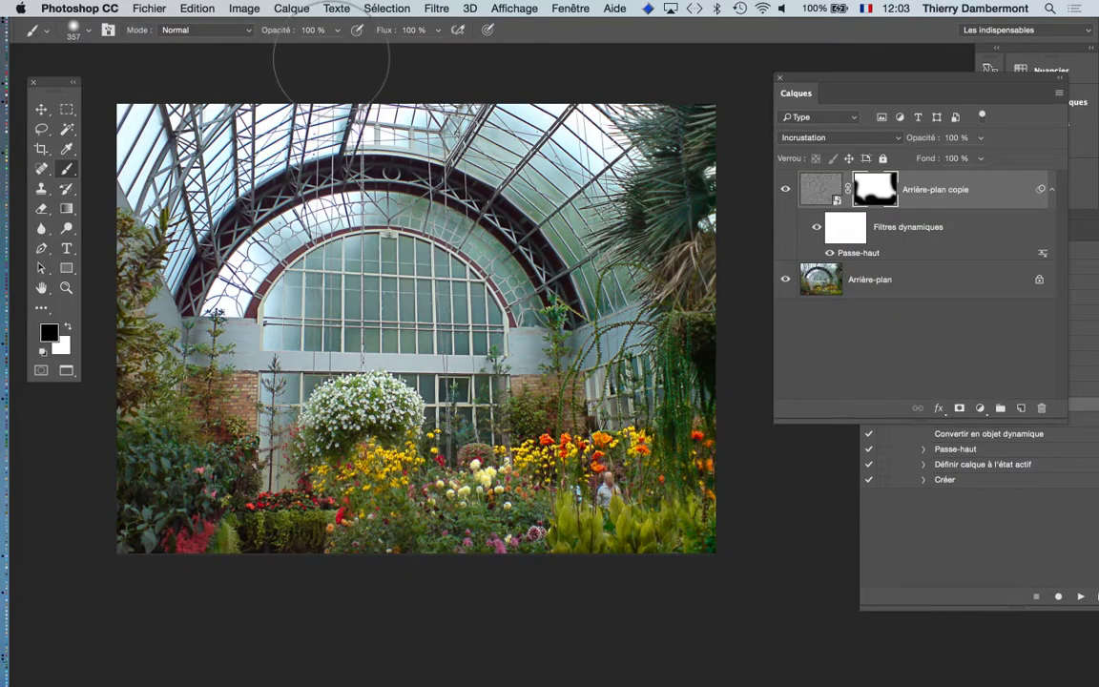